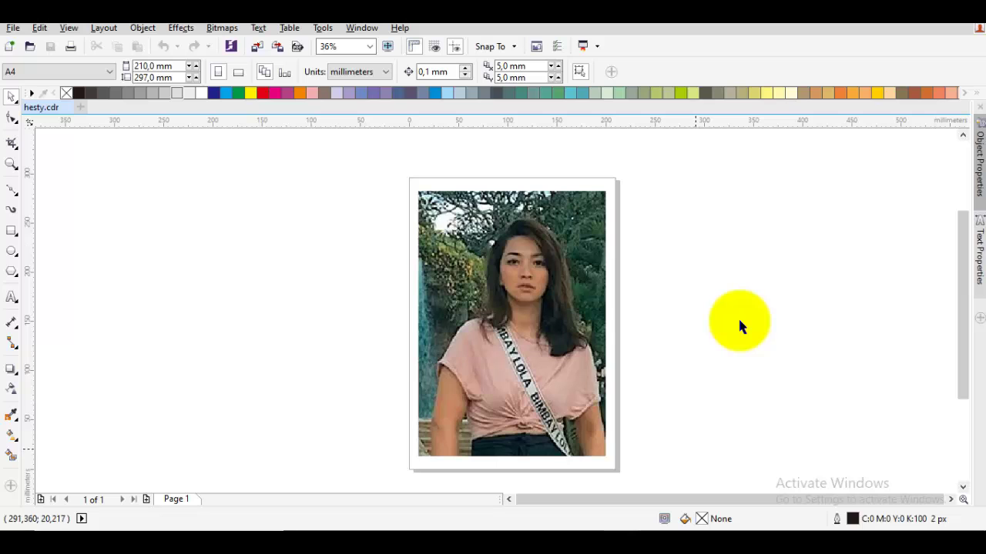
Set the default outline pen to a width of 20 px with bevelled corners
key("F4")
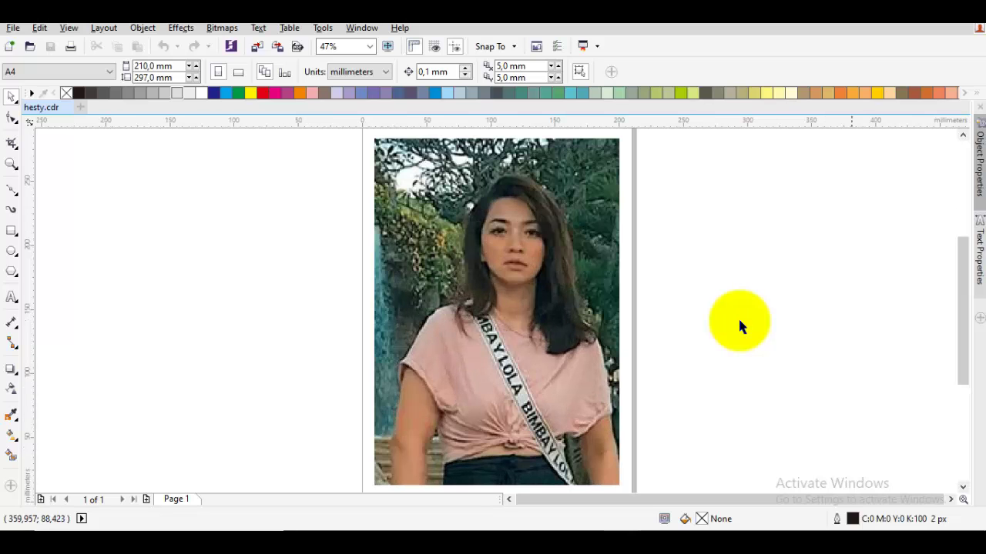
key("F12")
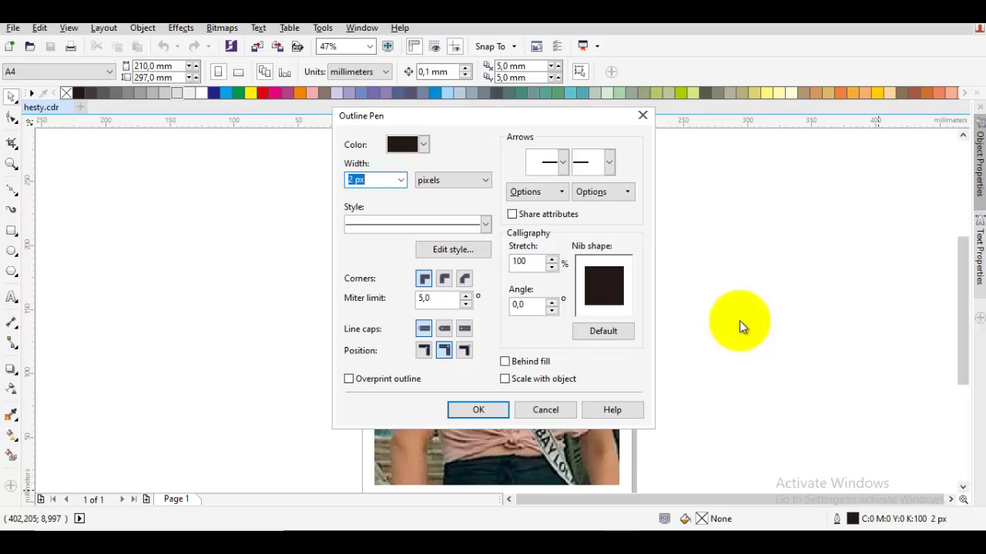
key("alt+Down")
key("Down")
key("Down")
key("Down")
key("Down")
key("Down")
key("Down")
key("Down")
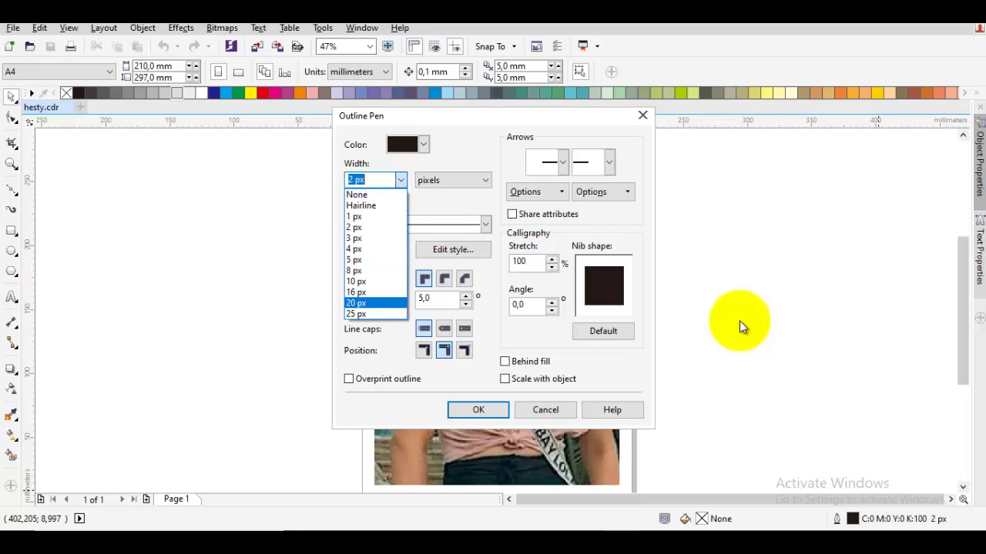
key("Return")
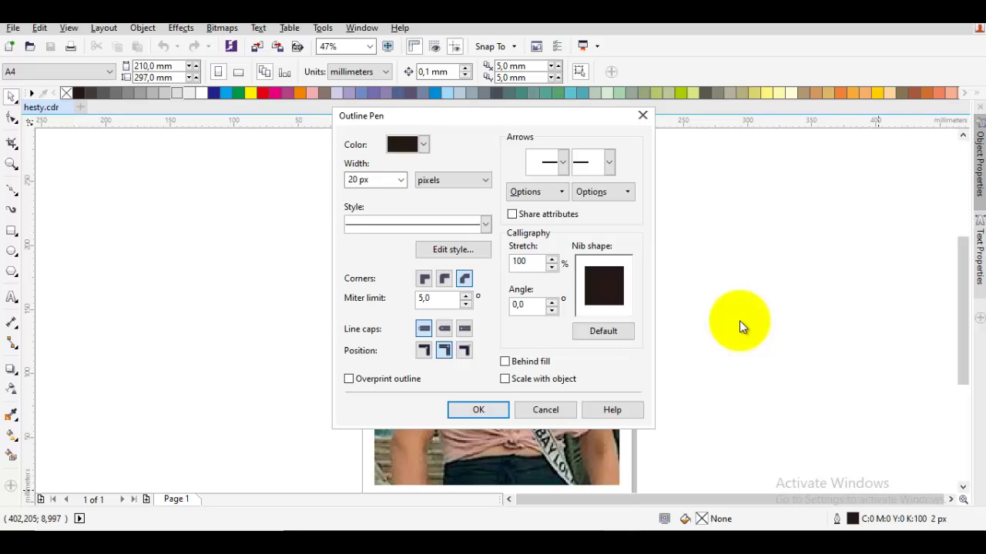
key("Return")
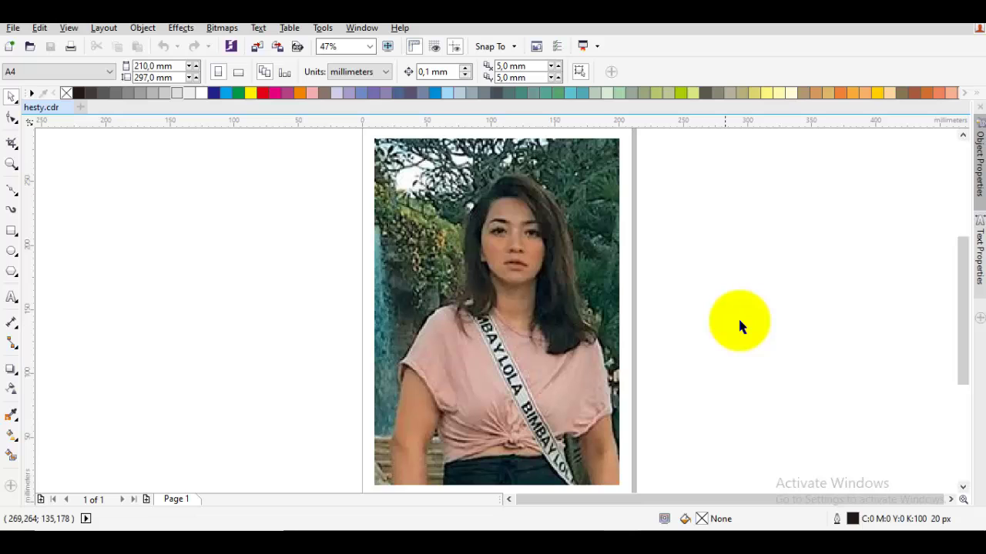
Trace the eyebrow on the left of the photographed face with a single arched Pen curve
scroll(740, 327, "up", 1)
key("F5")
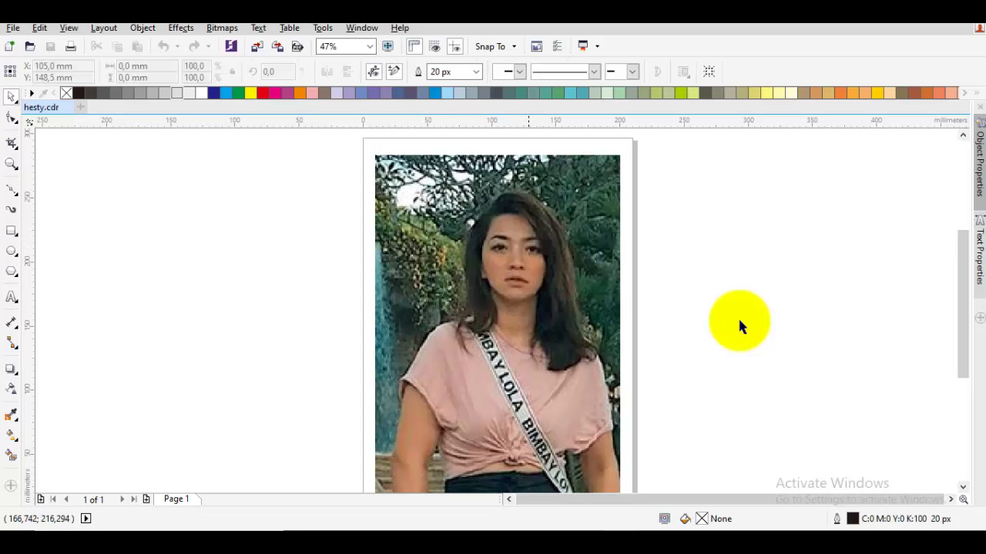
scroll(739, 327, "up", 4)
scroll(739, 328, "left", 1)
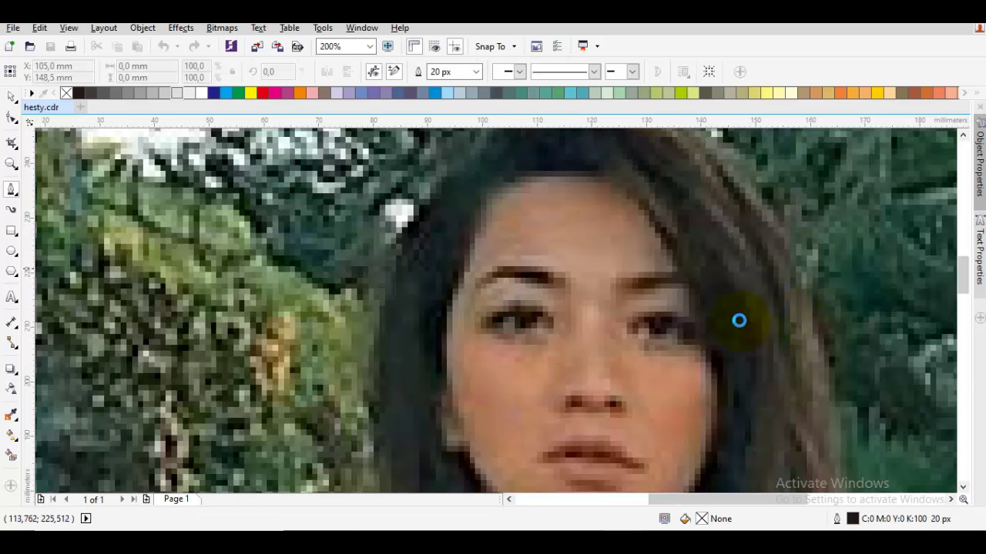
scroll(739, 327, "up", 2)
left_click_drag(456, 301, 519, 243)
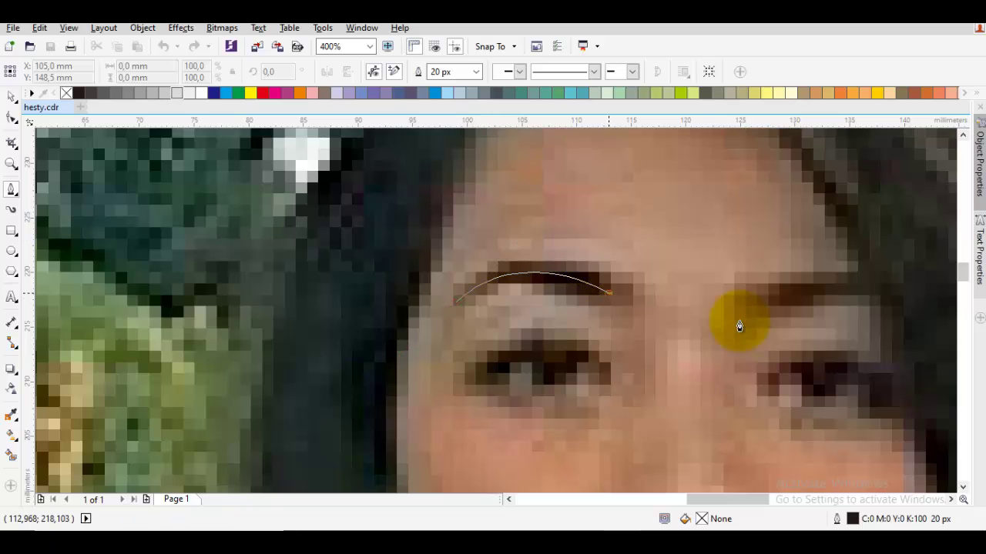
double_click(608, 292)
key("space")
key("Escape")
Draw a black-filled circle about 3.8 mm wide over the left eye's iris and remove its outline
left_click_drag(585, 336, 508, 262)
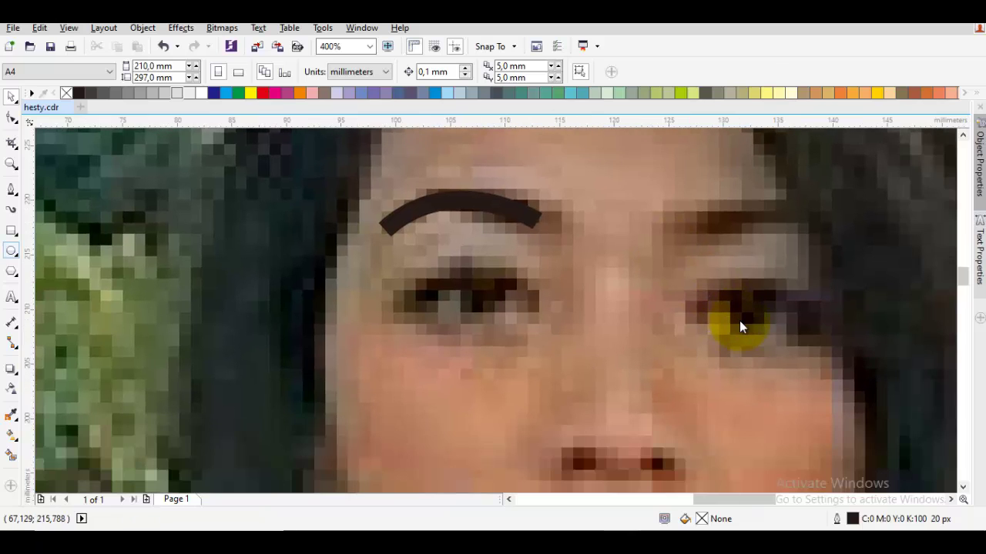
key("F7")
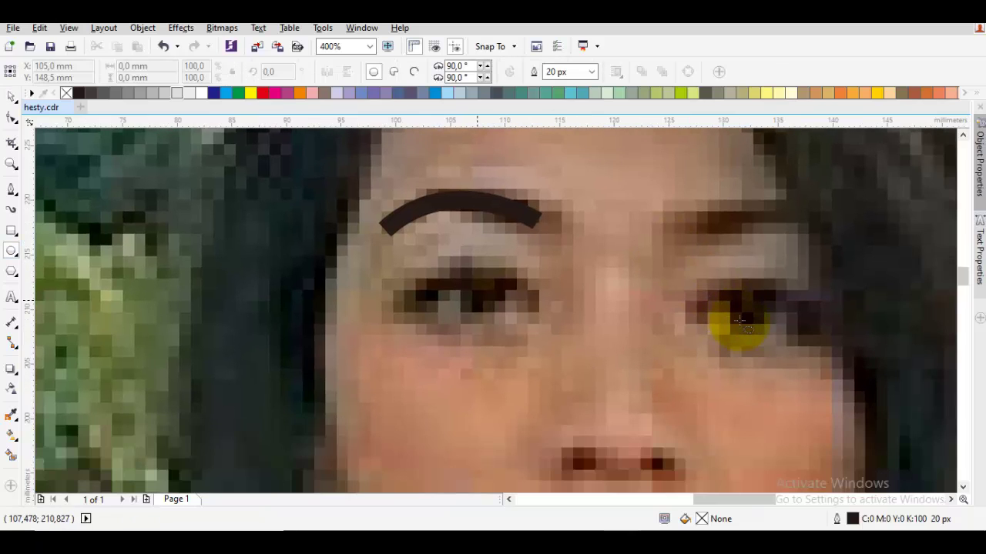
left_click_drag(478, 301, 497, 321)
left_click_drag(739, 320, 740, 322)
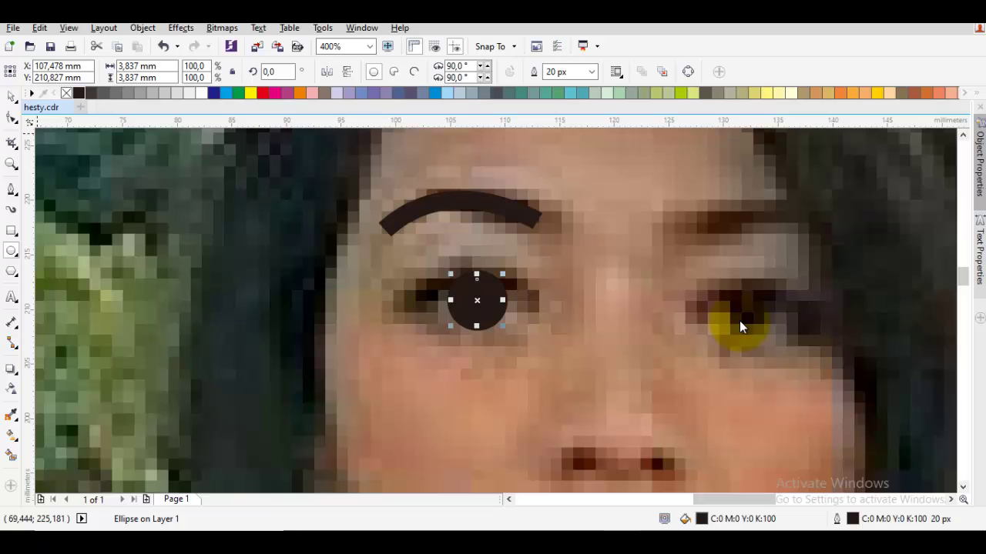
key("Escape")
key("space")
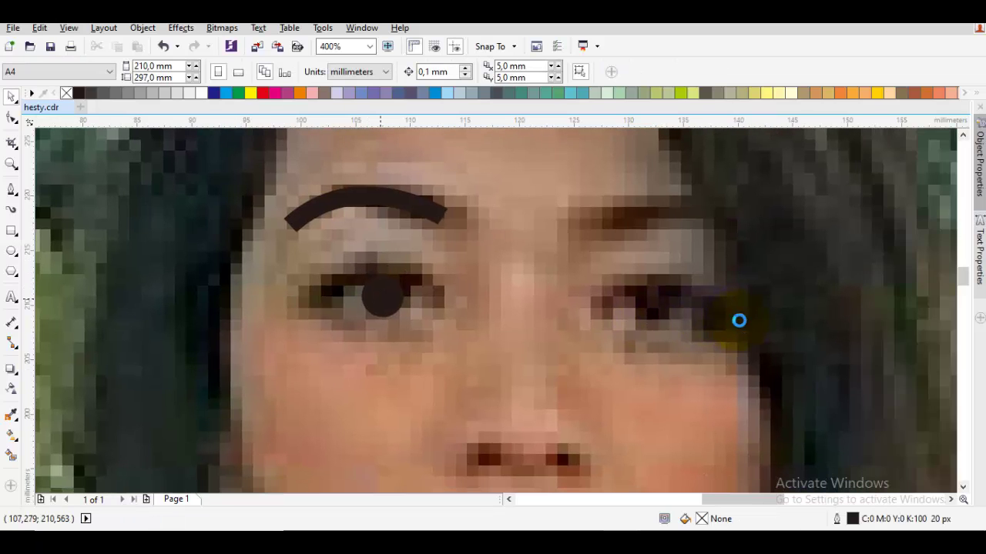
Place a copy of the black iris circle, same size and without outline, over the right eye's iris
key("F7")
left_click_drag(616, 292, 674, 333)
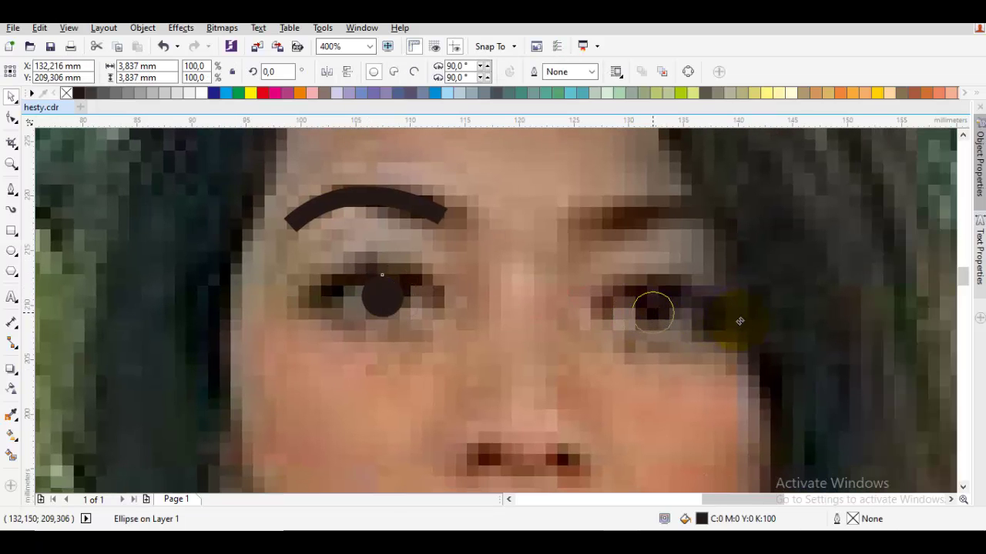
scroll(739, 328, "up", 1)
scroll(739, 327, "right", 1)
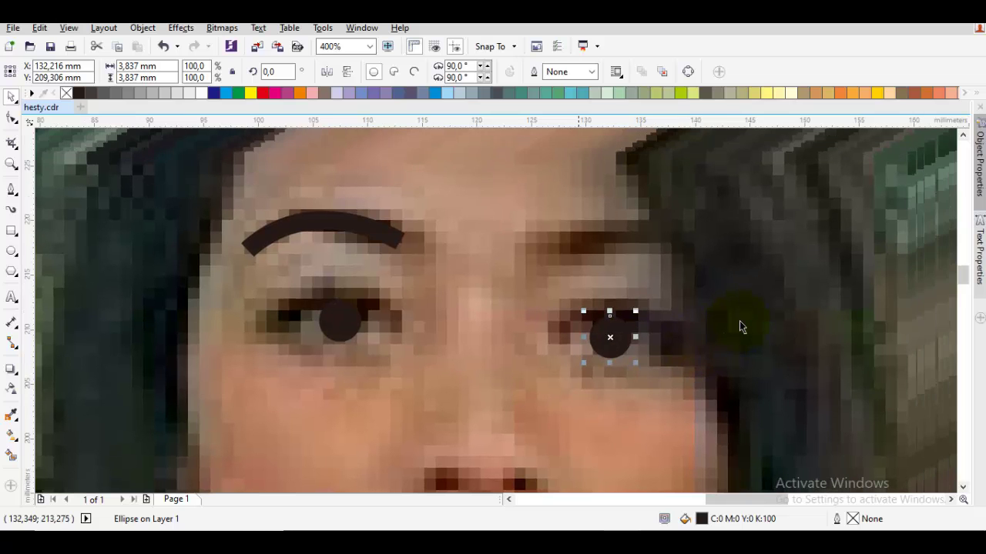
Trace the eyebrow on the right of the face with a two-node Pen curve
key("F5")
left_click_drag(537, 248, 609, 228)
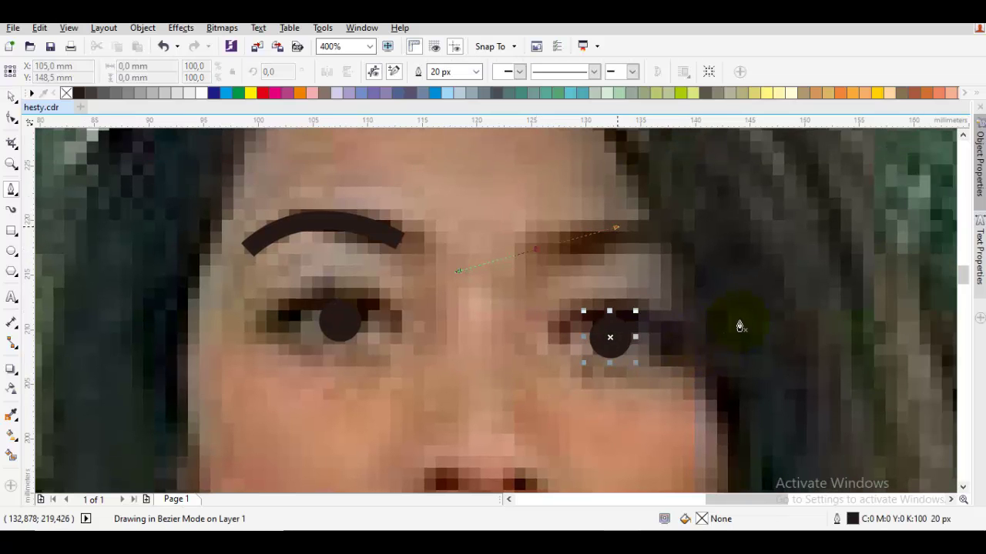
left_click(672, 243)
key("Return")
key("Escape")
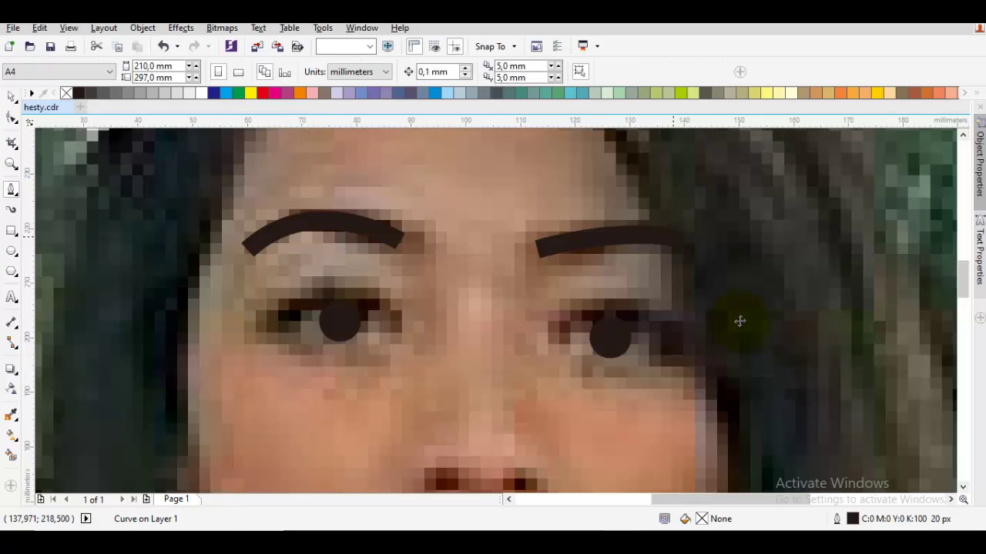
scroll(739, 321, "down", 1)
key("space")
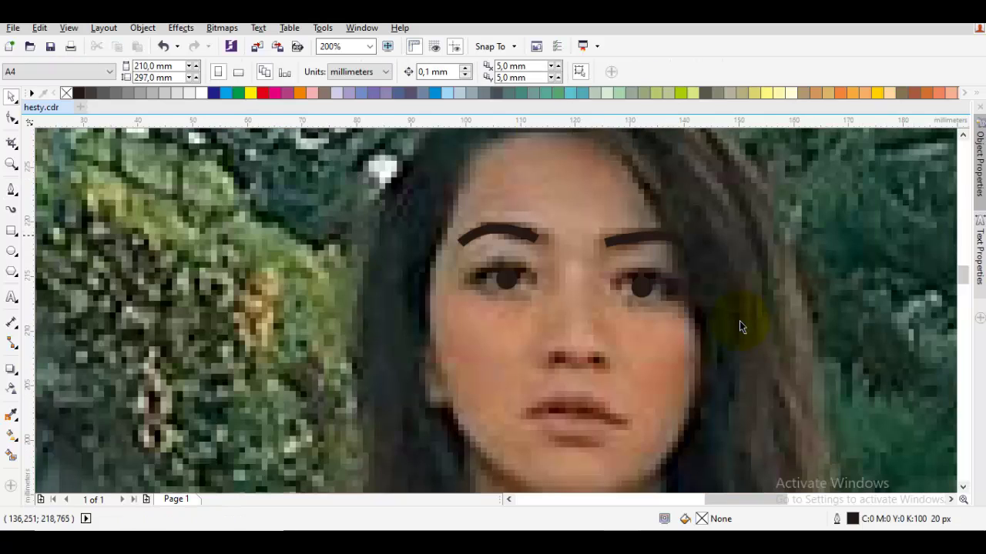
Reshape the right eyebrow curve by adjusting its inner control handle and shifting its inner end node slightly outward
scroll(740, 326, "up", 1)
key("F10")
key("ctrl+a")
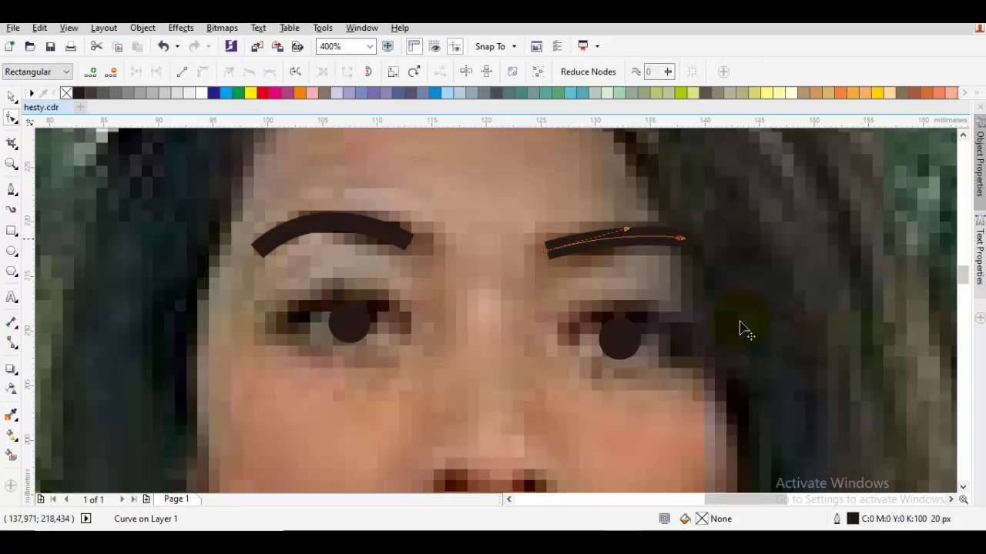
left_click(739, 327)
left_click_drag(626, 229, 594, 228)
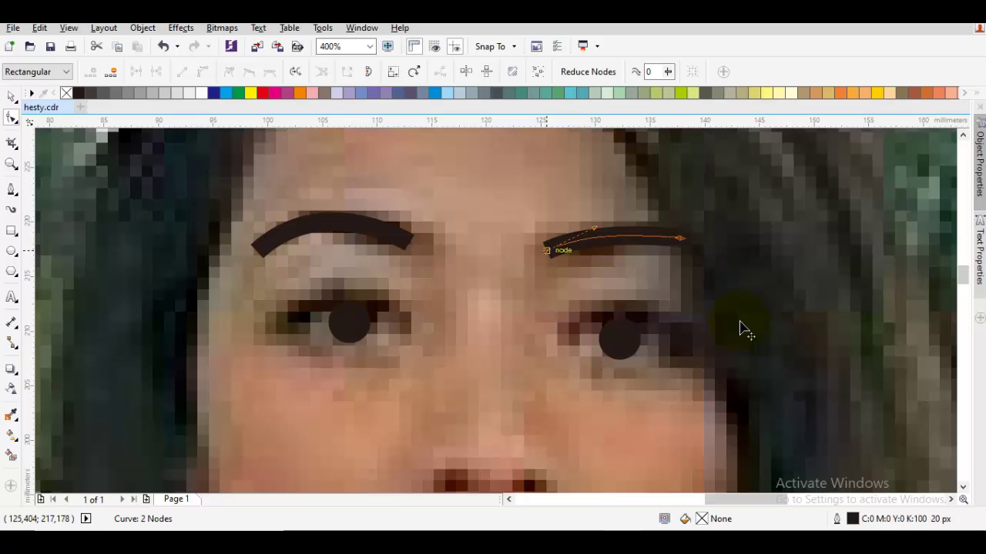
left_click_drag(546, 250, 556, 253)
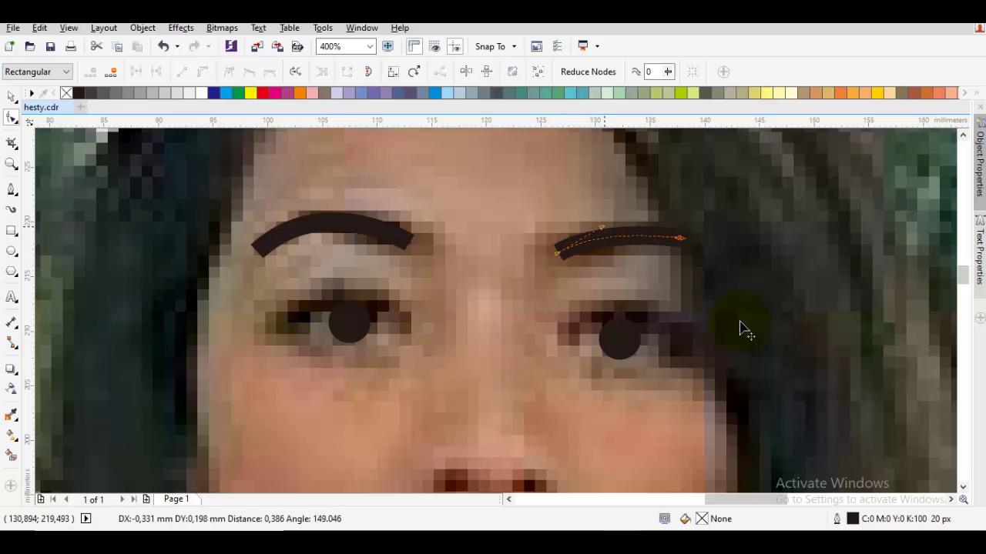
key("space")
key("Escape")
Try to trace the face's edge with a Pen curve from the forehead hairline down to the right eye's outer corner
scroll(741, 322, "down", 2)
scroll(739, 320, "up", 1)
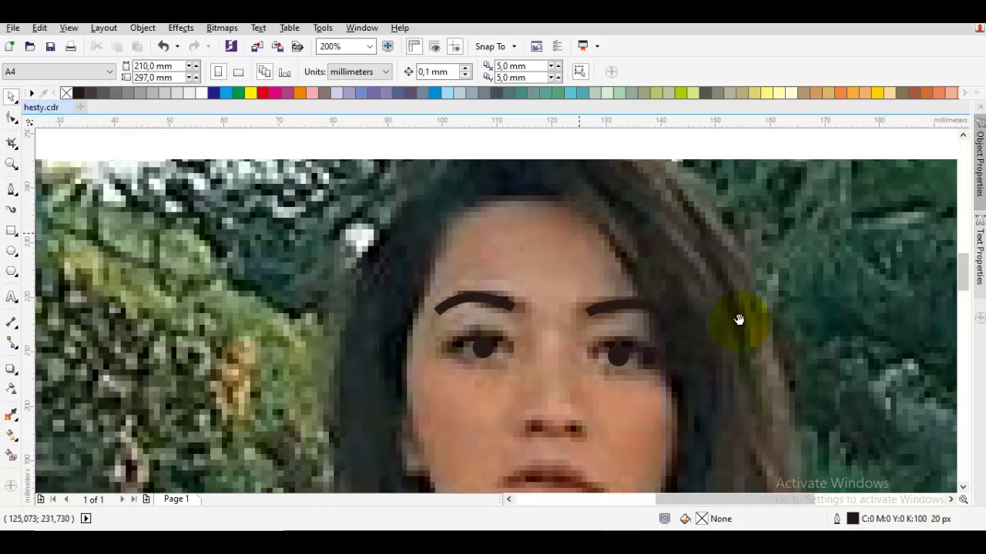
key("space")
key("space")
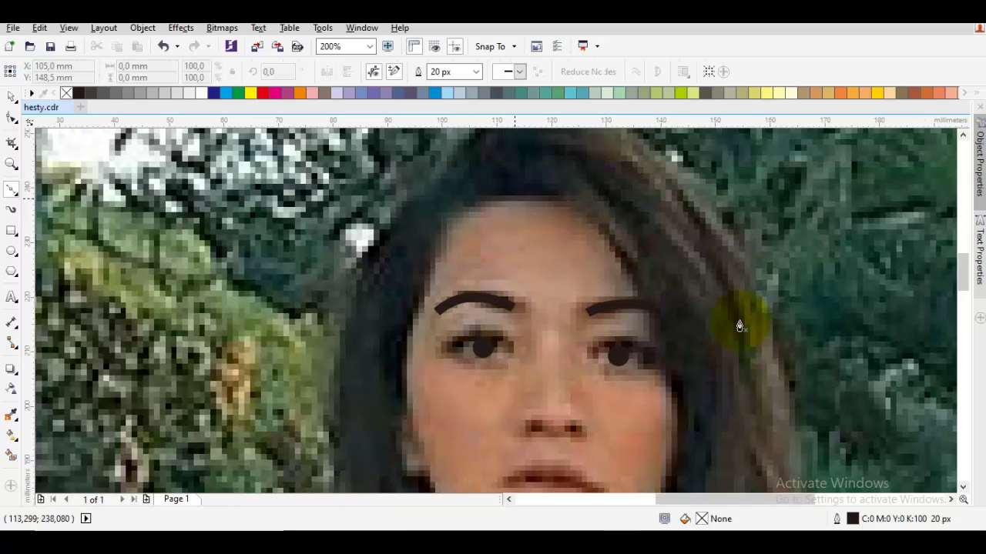
scroll(739, 326, "down", 2)
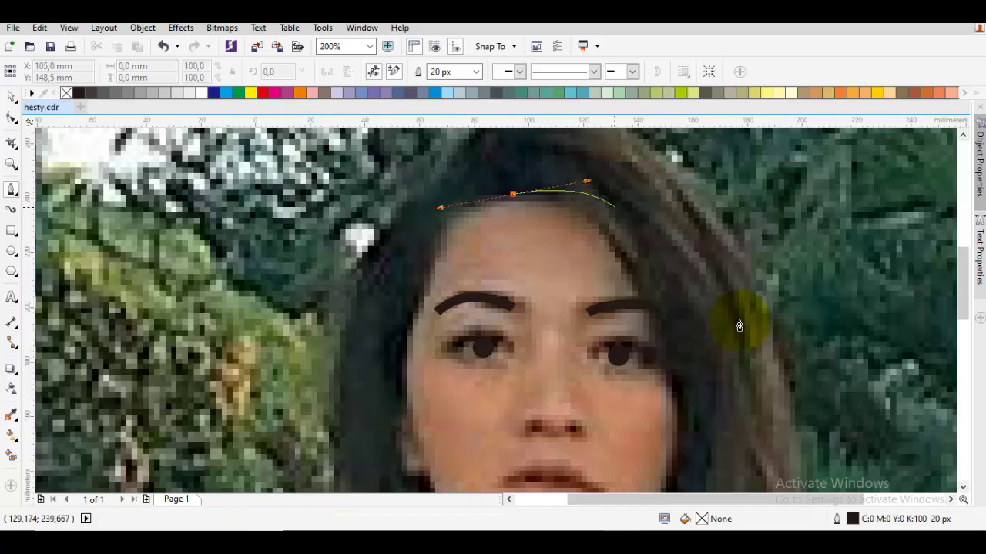
scroll(739, 325, "up", 1)
scroll(739, 326, "up", 1)
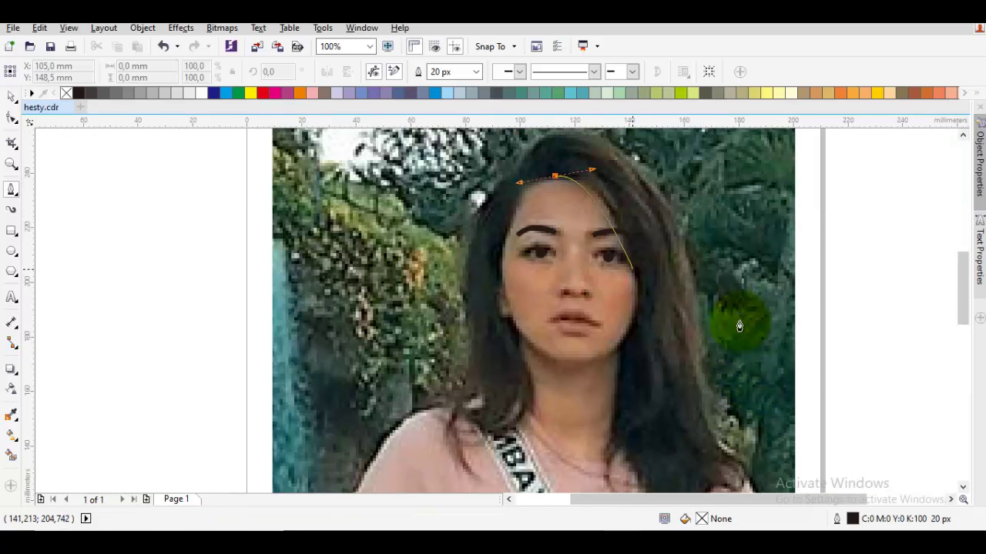
left_click_drag(629, 260, 639, 288)
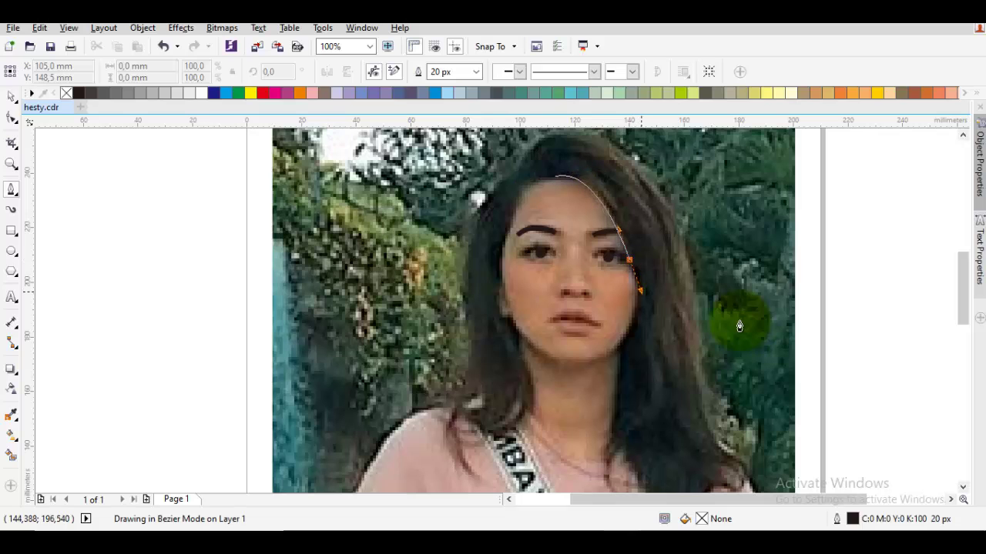
key("Return")
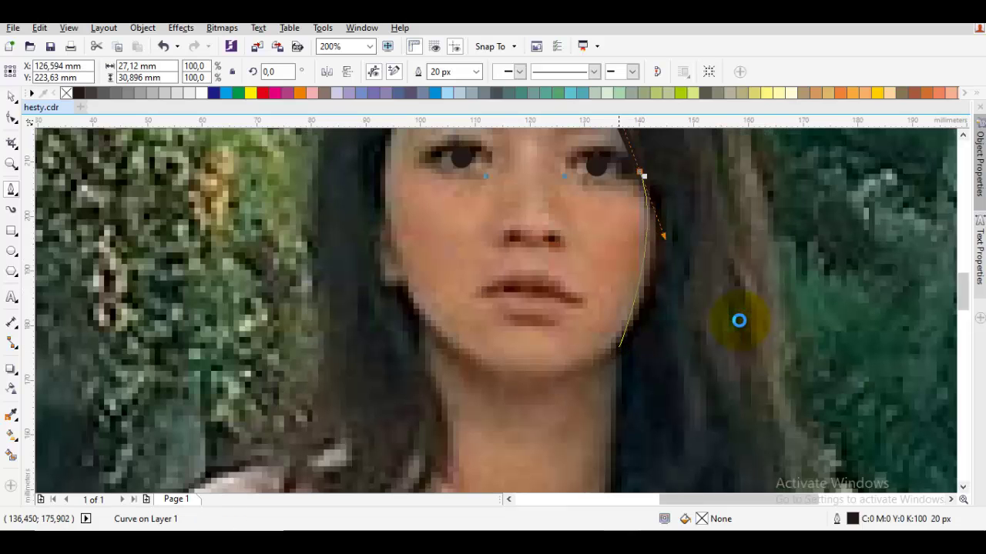
Undo the curve traced from the hairline down to the right eye
scroll(739, 326, "up", 1)
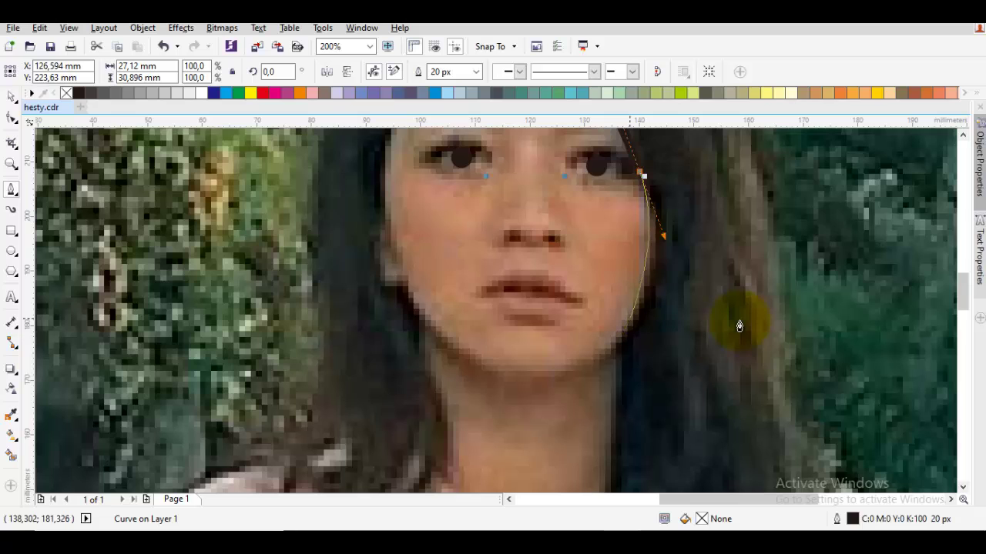
scroll(740, 326, "down", 1)
key("z")
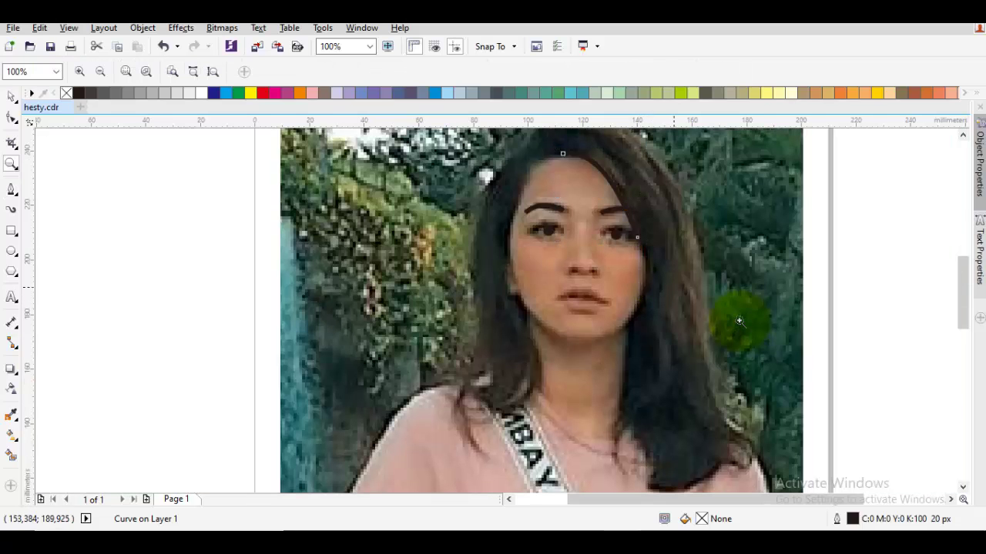
key("ctrl+z")
key("space")
Trace the face's right edge with a Pen curve from the lower jaw up to the right eye's outer corner
left_click_drag(739, 320, 739, 337)
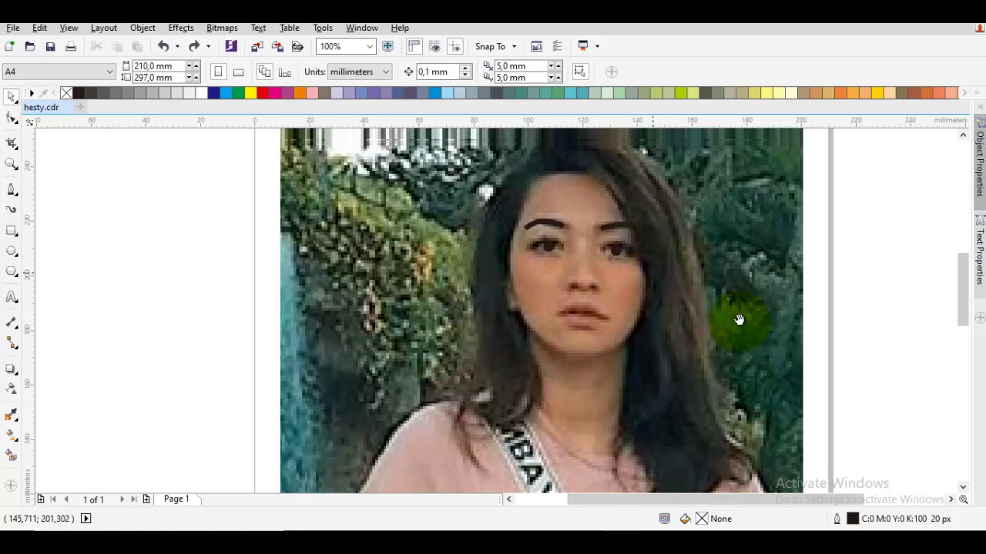
key("space")
scroll(739, 326, "up", 1)
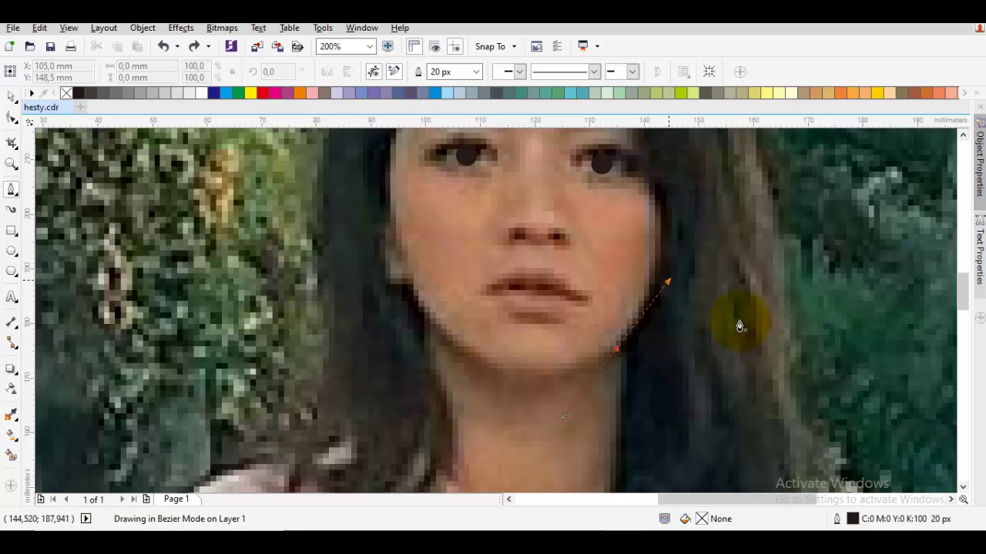
scroll(739, 326, "up", 3)
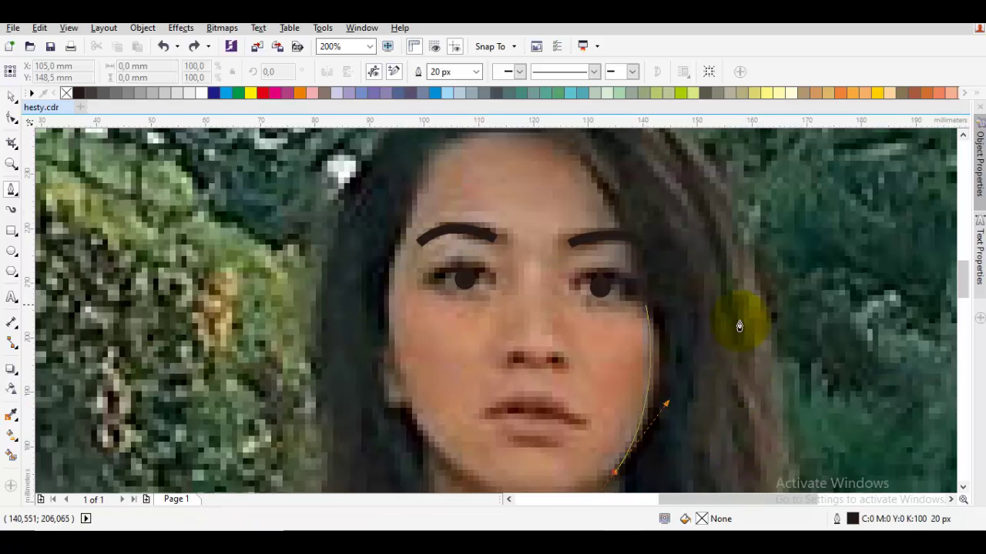
left_click_drag(645, 305, 623, 264)
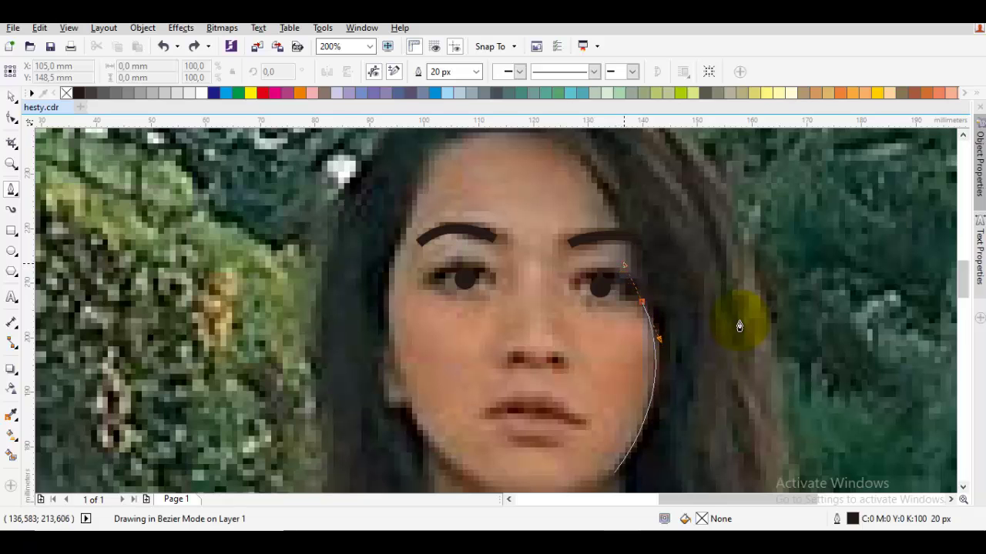
Try to extend the face curve along the right hairline to the top of the forehead
scroll(632, 296, "up", 3)
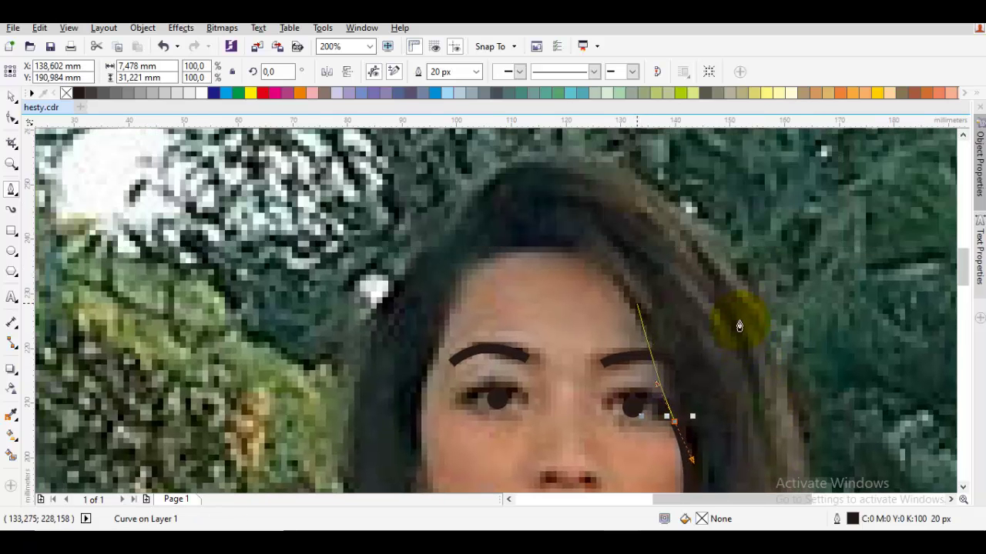
left_click_drag(630, 304, 587, 241)
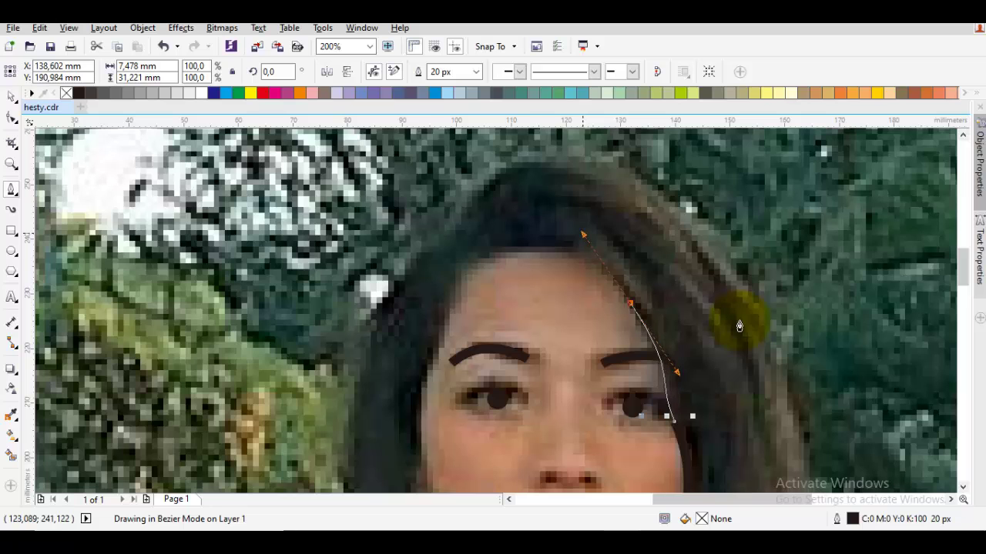
scroll(739, 326, "left", 3)
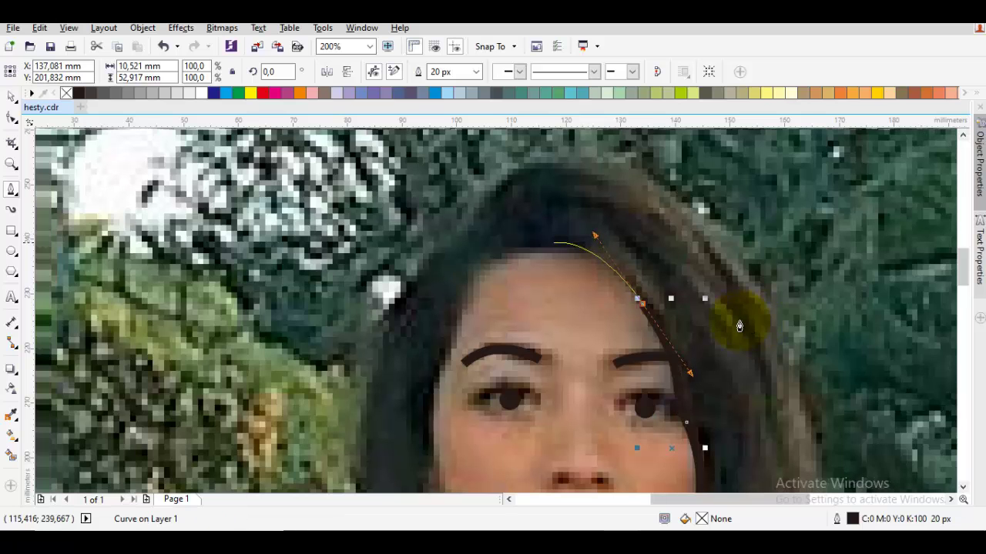
left_click_drag(603, 235, 557, 265)
scroll(508, 308, "left", 2)
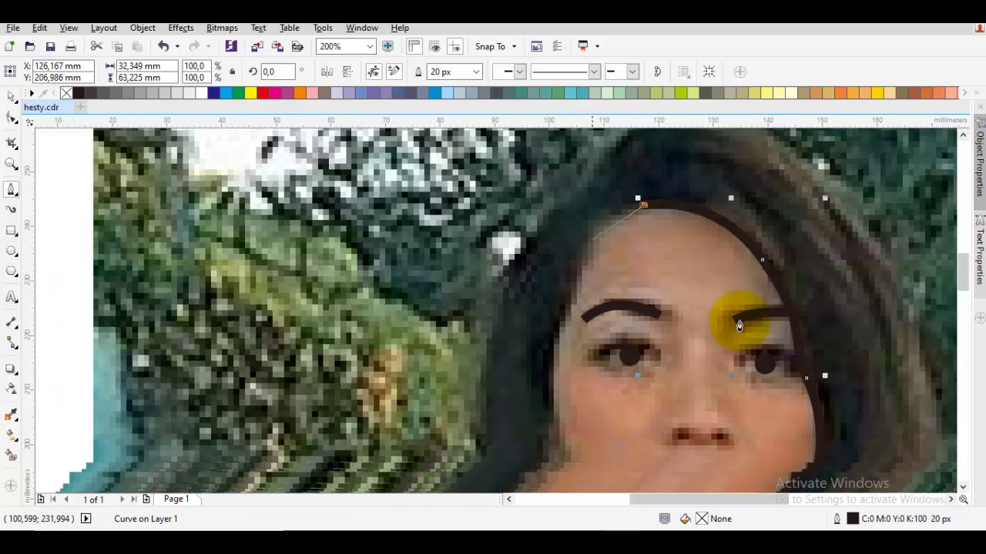
key("ctrl+z")
key("ctrl+z")
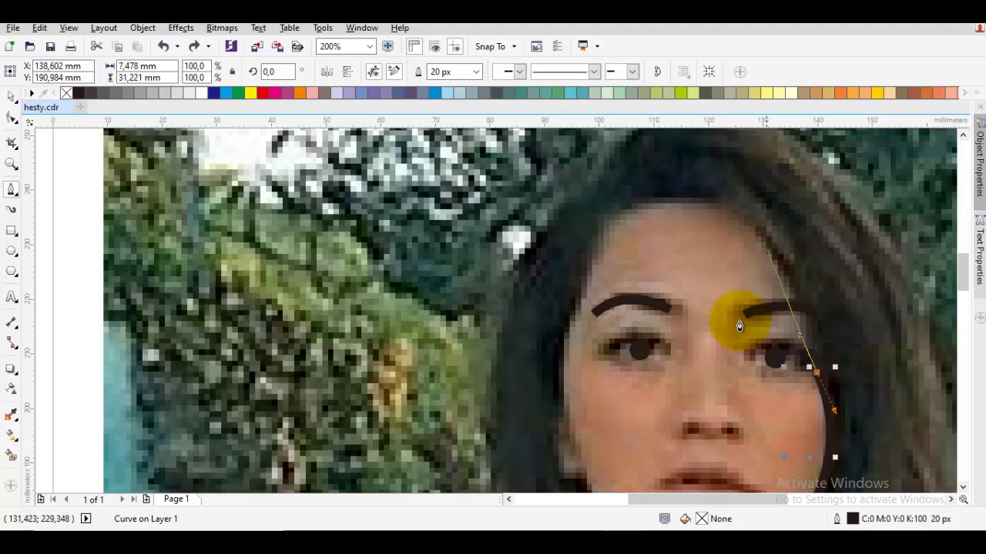
Extend the face curve over the forehead hairline and down the left temple to the ear's inner edge
left_click_drag(751, 232, 675, 166)
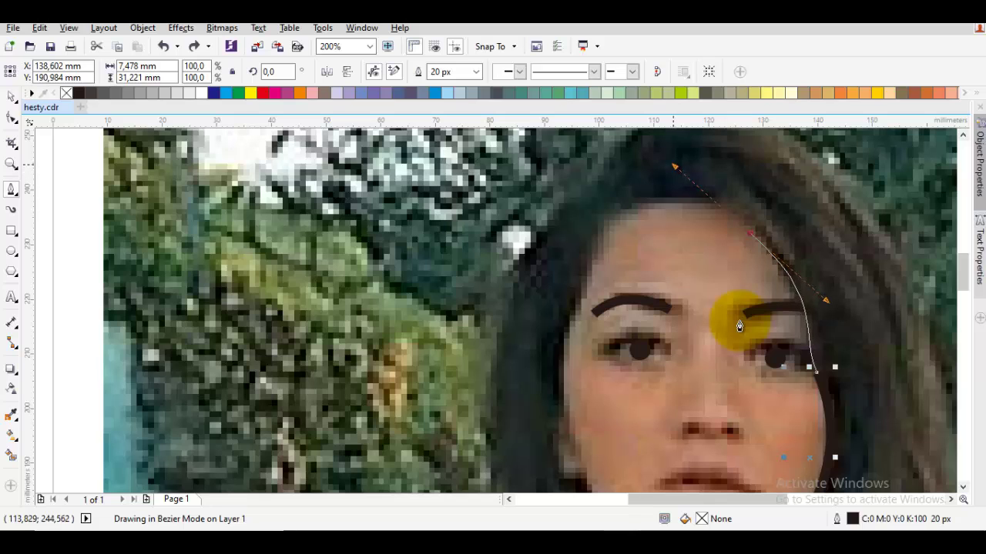
key("space")
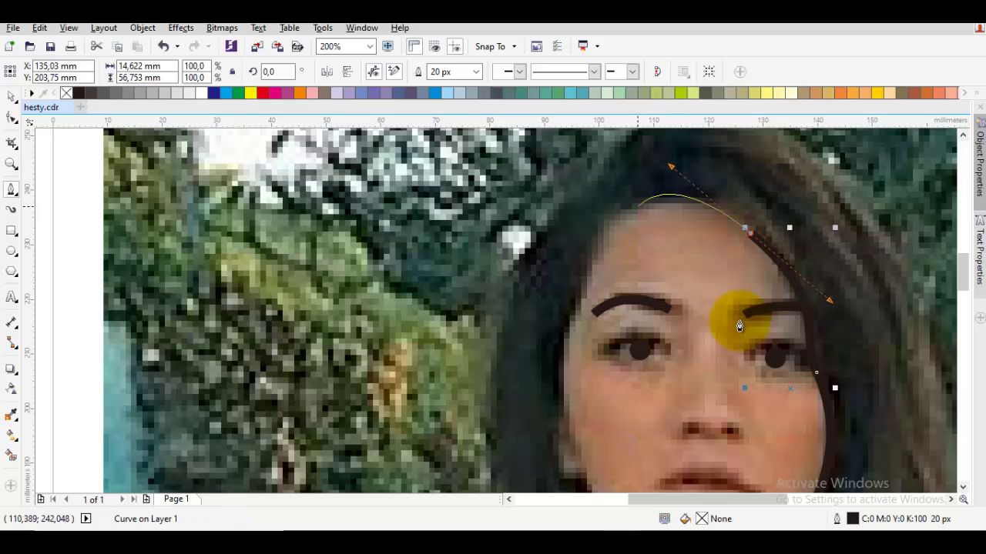
scroll(739, 326, "down", 2)
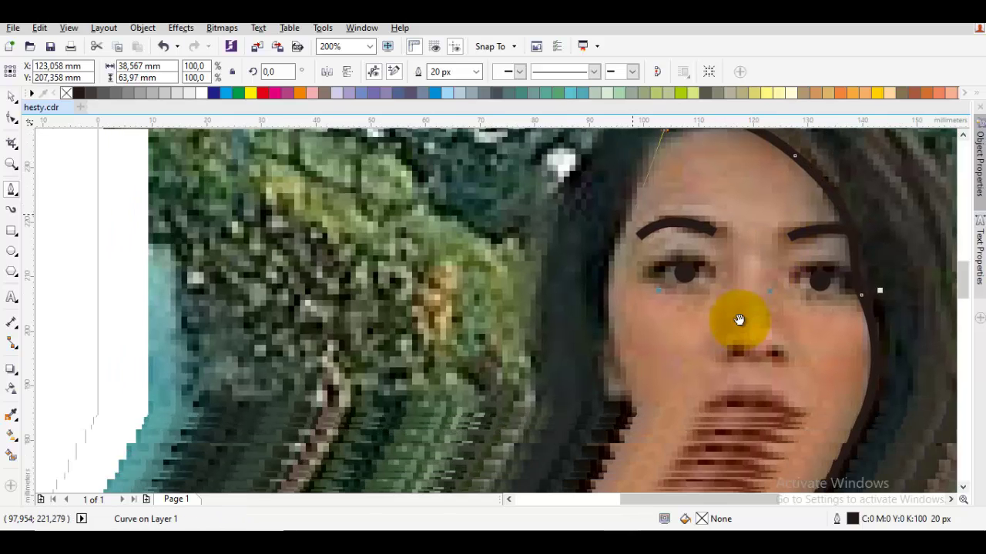
left_click_drag(615, 240, 604, 299)
left_click_drag(621, 368, 622, 341)
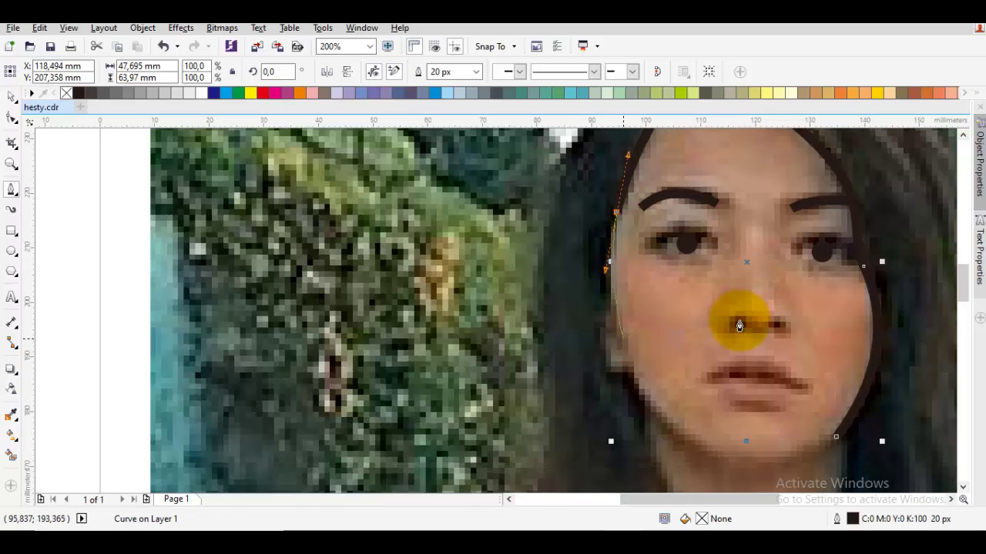
scroll(739, 325, "down", 1)
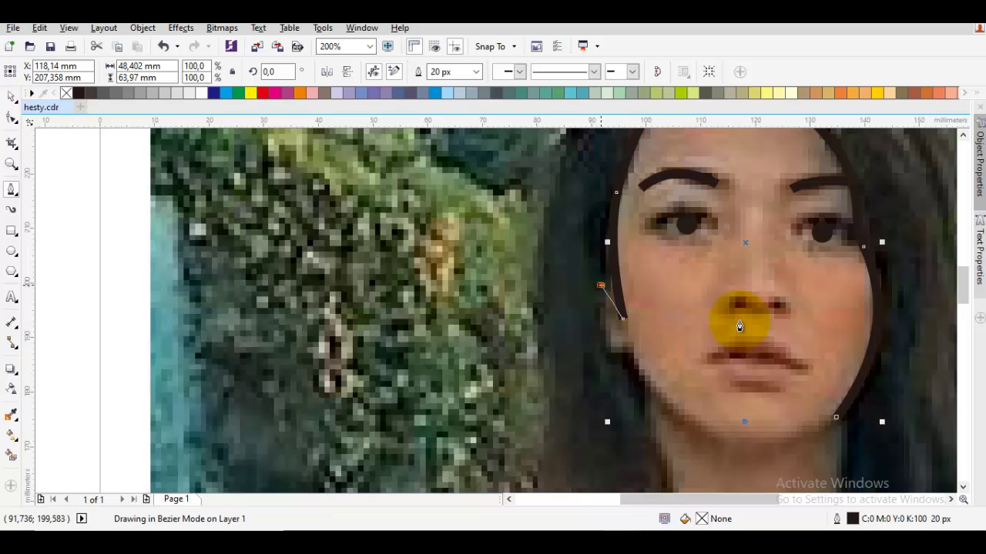
Try to trace the left ear's lower outline around the lobe to the jaw
left_click(613, 350)
left_click_drag(613, 351, 616, 348)
left_click(739, 326)
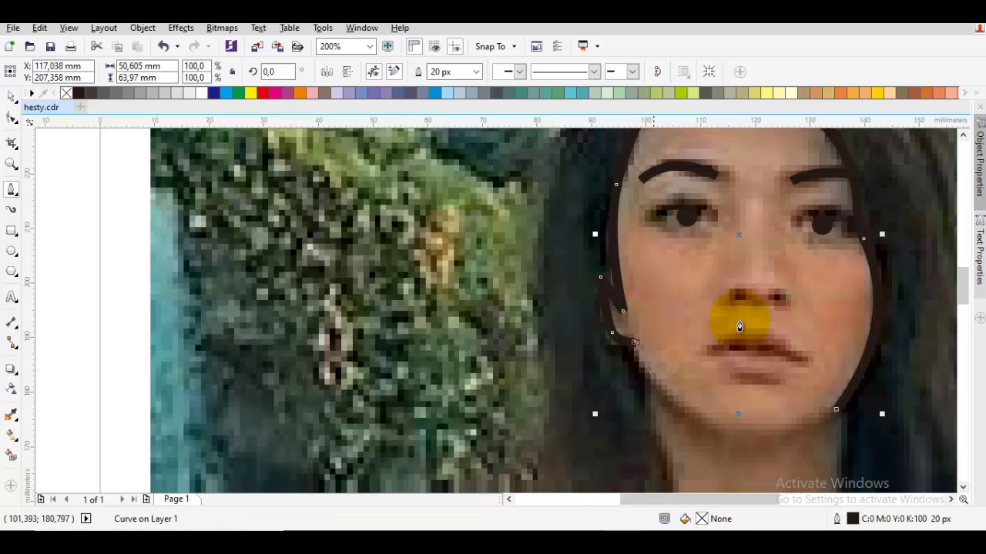
scroll(739, 324, "down", 1)
scroll(740, 326, "up", 1)
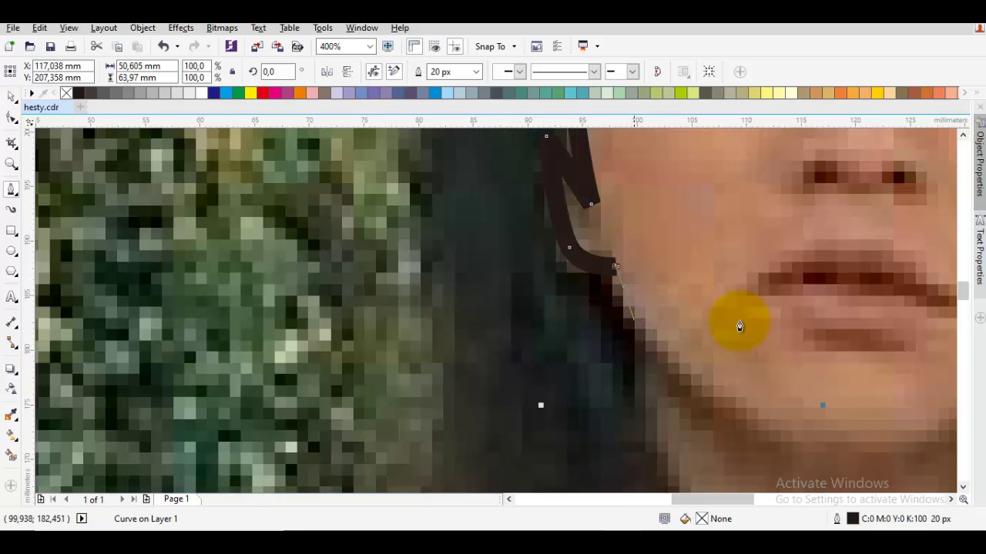
scroll(739, 326, "up", 1)
key("ctrl+z")
key("ctrl+z")
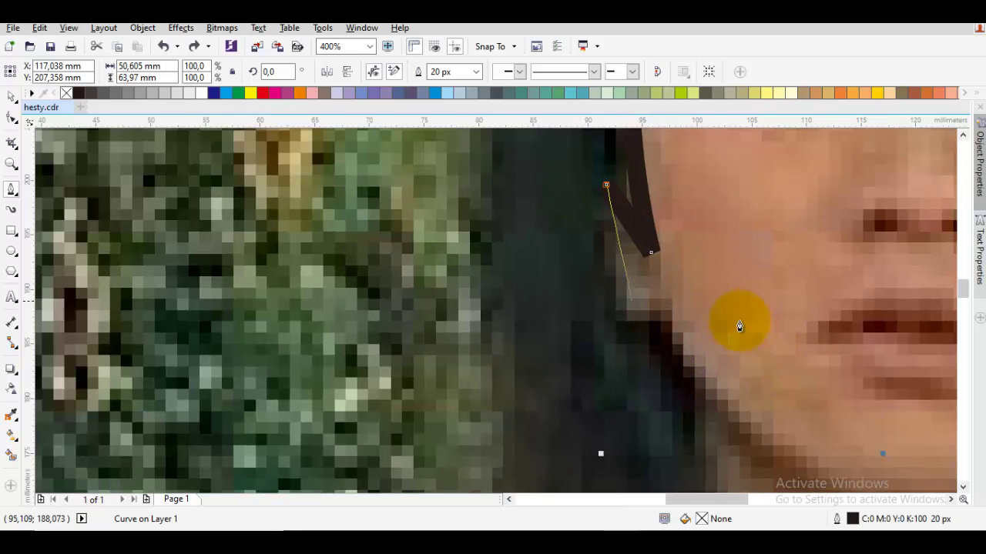
Retrace the left ear's lower outline, ending where the lobe meets the jaw
left_click_drag(618, 312, 615, 326)
left_click(739, 326)
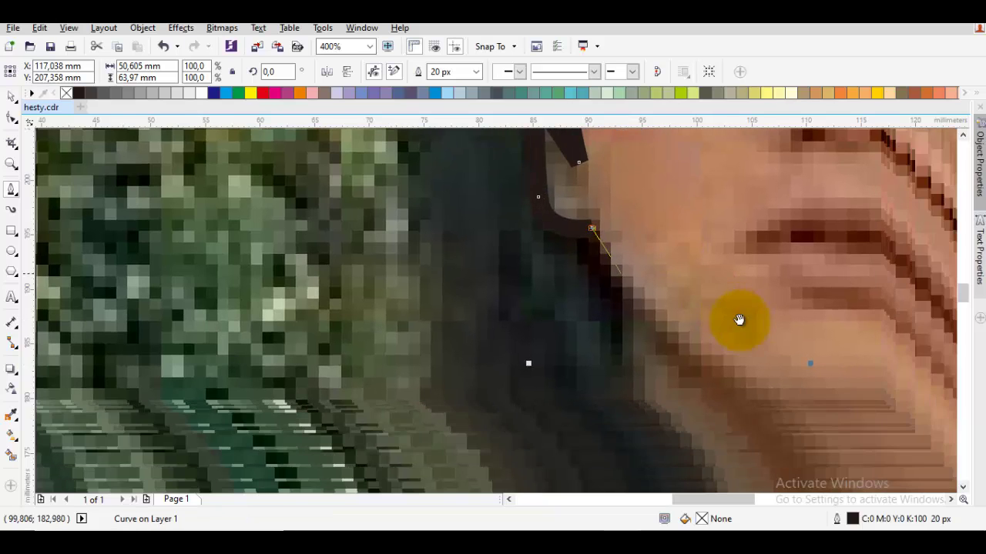
Try to continue the curve from the earlobe along the left jaw edge
mouse_move(619, 282)
left_mouse_down()
mouse_move(639, 320)
mouse_move(623, 321)
left_mouse_up()
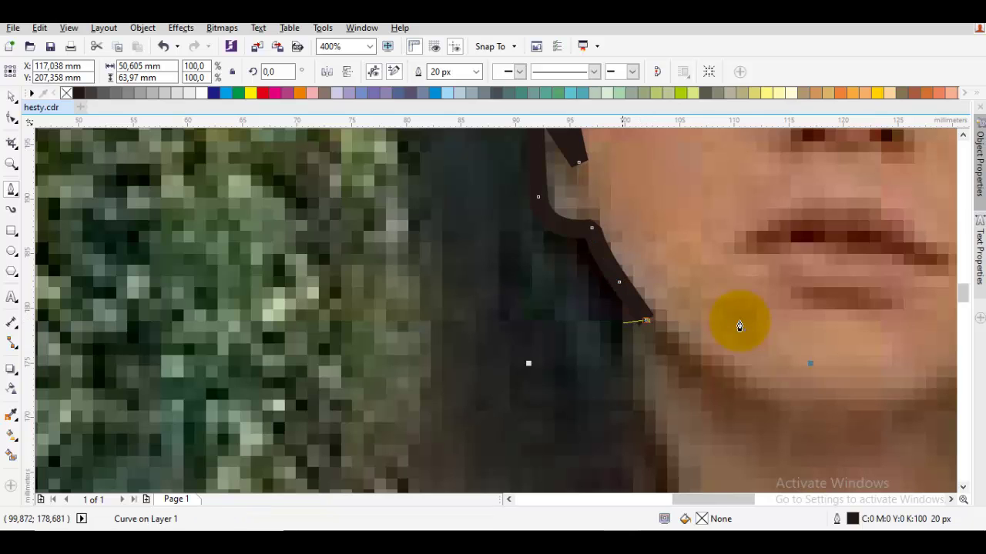
scroll(739, 326, "down", 2)
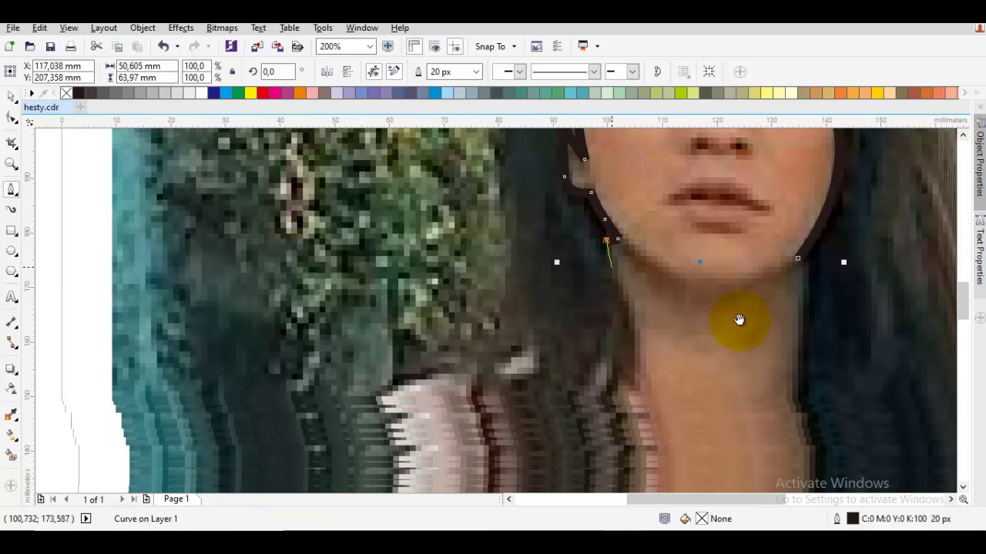
key("ctrl+z")
key("ctrl+z")
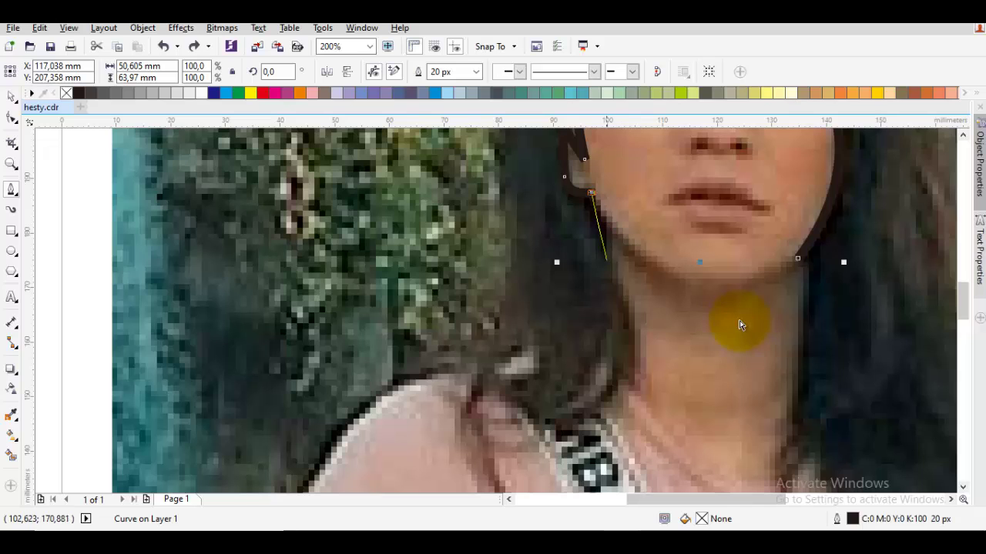
Extend the curve down the hair's inner edge beside the neck, and along its lower tips above the sash to the shoulder
left_click_drag(620, 256, 655, 335)
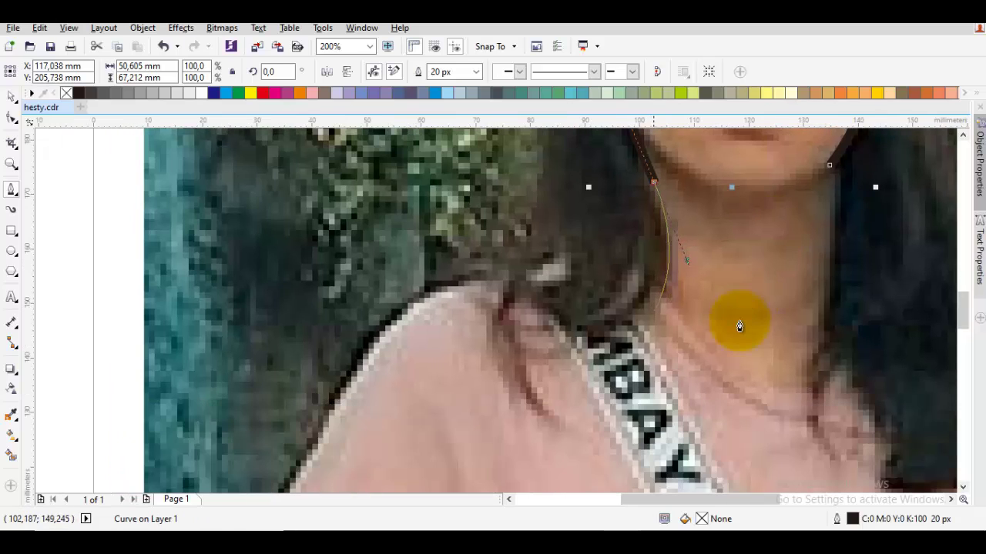
left_click(656, 315)
mouse_move(632, 263)
left_mouse_down()
mouse_move(588, 321)
mouse_move(550, 335)
left_mouse_up()
key("Escape")
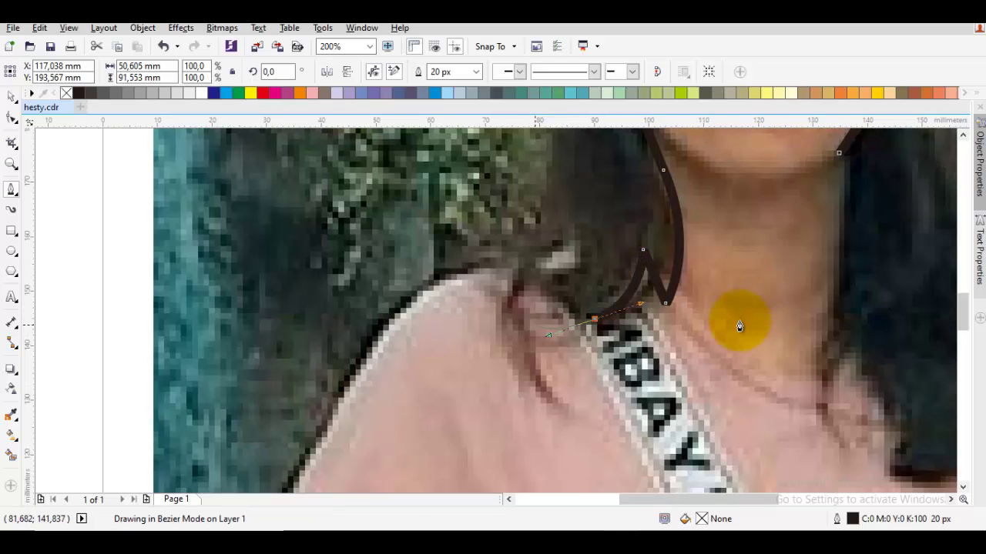
left_click_drag(519, 302, 528, 355)
key("Escape")
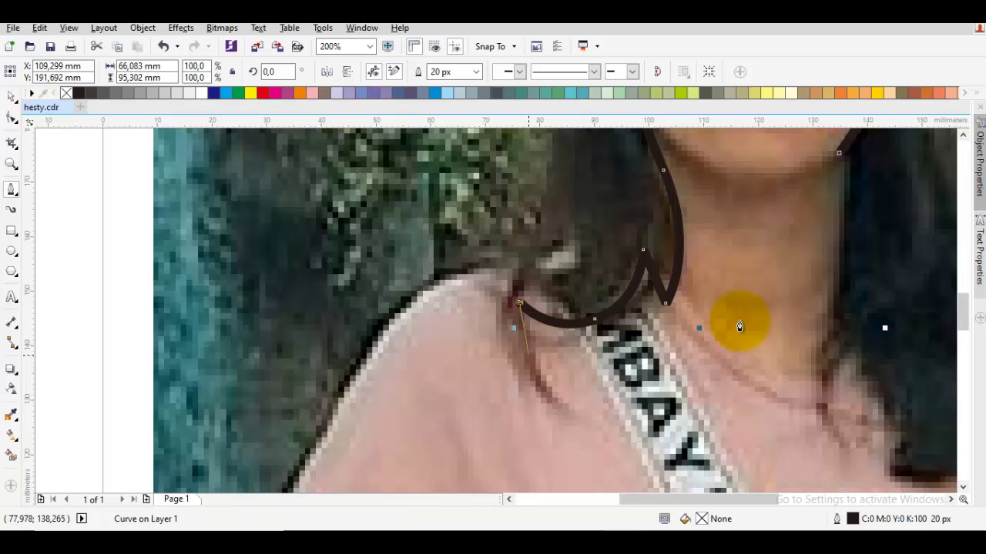
Trace the thin hair strand over the left shoulder down to its tip and back up its outer side
left_click_drag(519, 302, 529, 368)
left_click(553, 391)
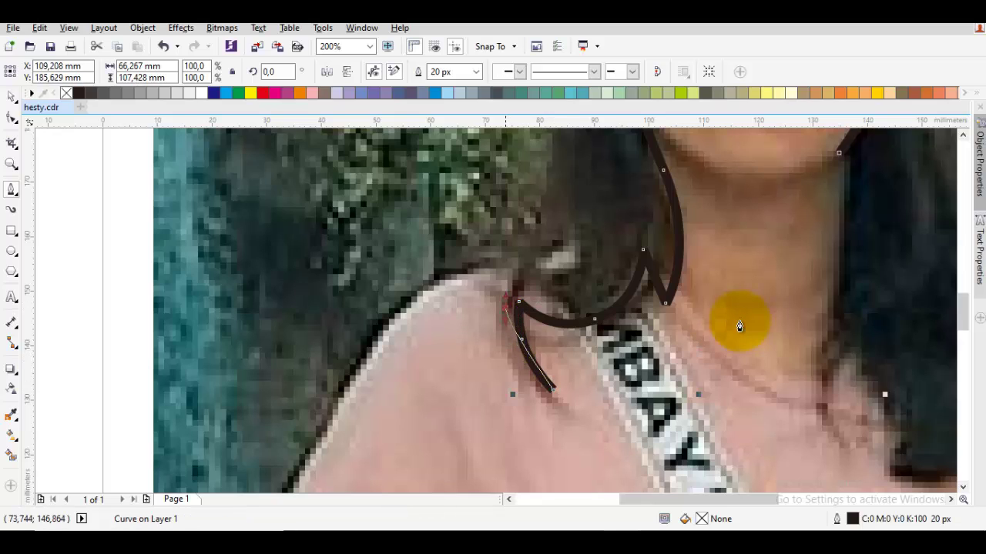
mouse_move(506, 308)
left_mouse_down()
mouse_move(503, 248)
mouse_move(498, 257)
left_mouse_up()
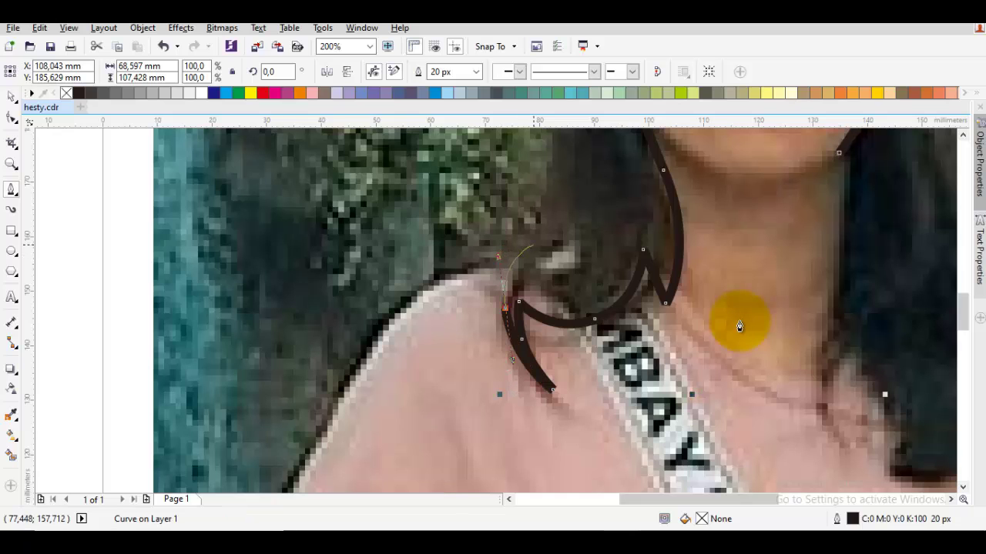
Extend the curve up the hair's outer left edge from the shoulder and over the crown
scroll(739, 326, "down", 2)
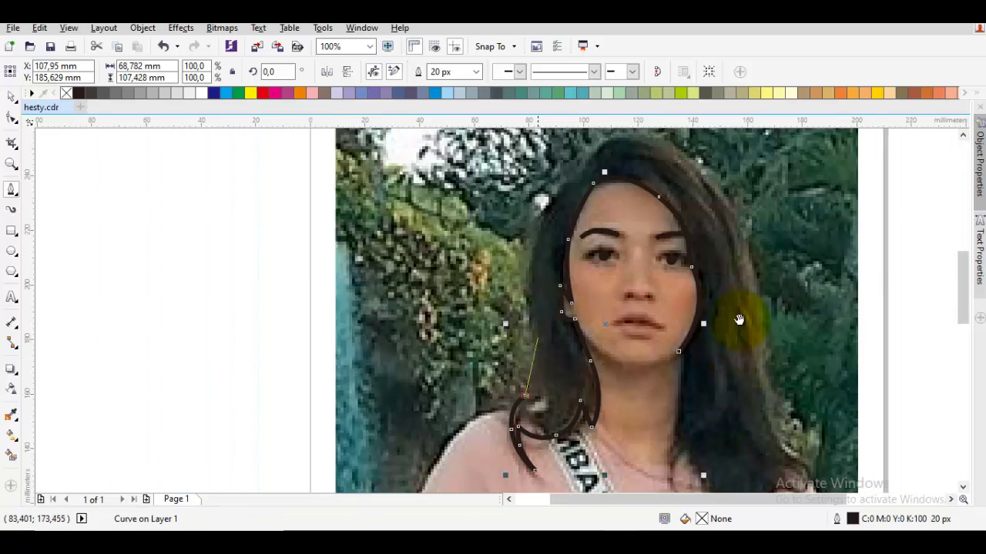
mouse_move(529, 294)
left_mouse_down()
mouse_move(525, 209)
mouse_move(662, 186)
mouse_move(714, 197)
mouse_move(761, 258)
left_mouse_up()
Try to continue the outline down the hair's right outer edge to its lower tips
scroll(761, 258, "down", 5)
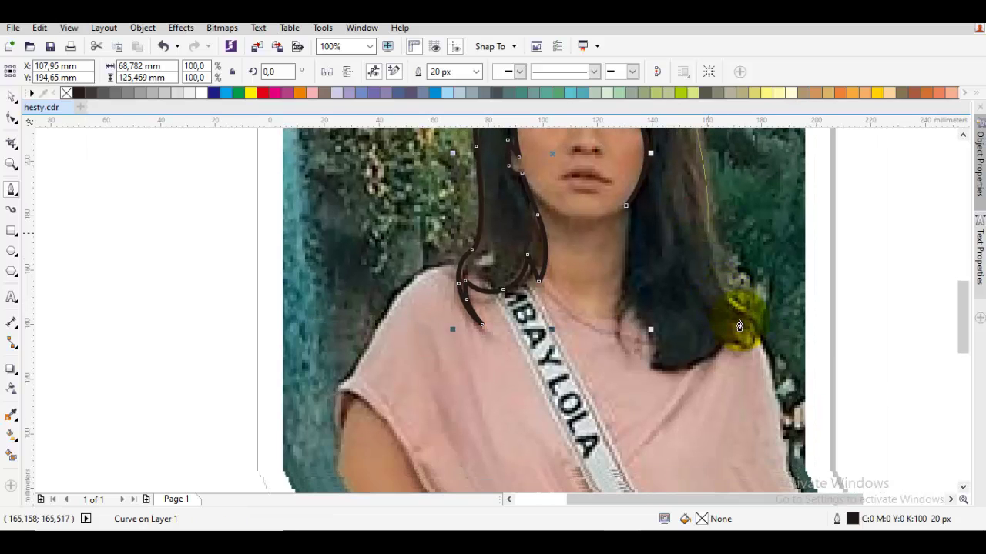
left_click_drag(739, 325, 739, 325)
scroll(740, 326, "up", 2)
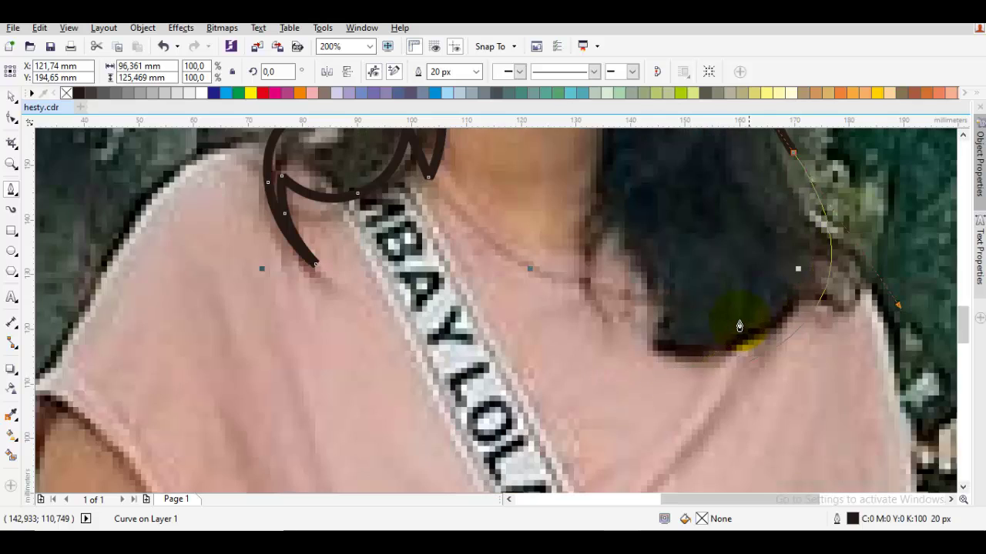
scroll(739, 326, "down", 2)
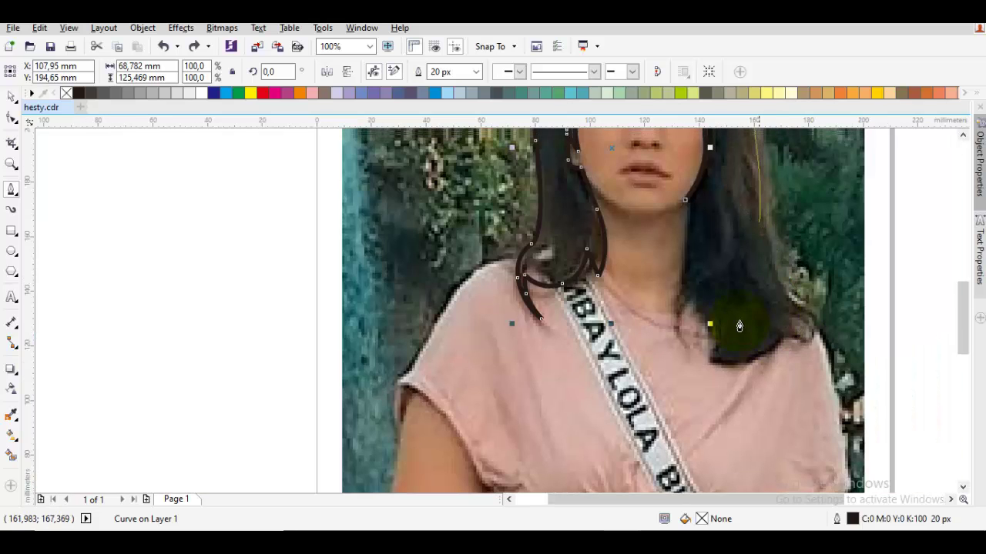
scroll(740, 326, "up", 2)
scroll(739, 325, "up", 2)
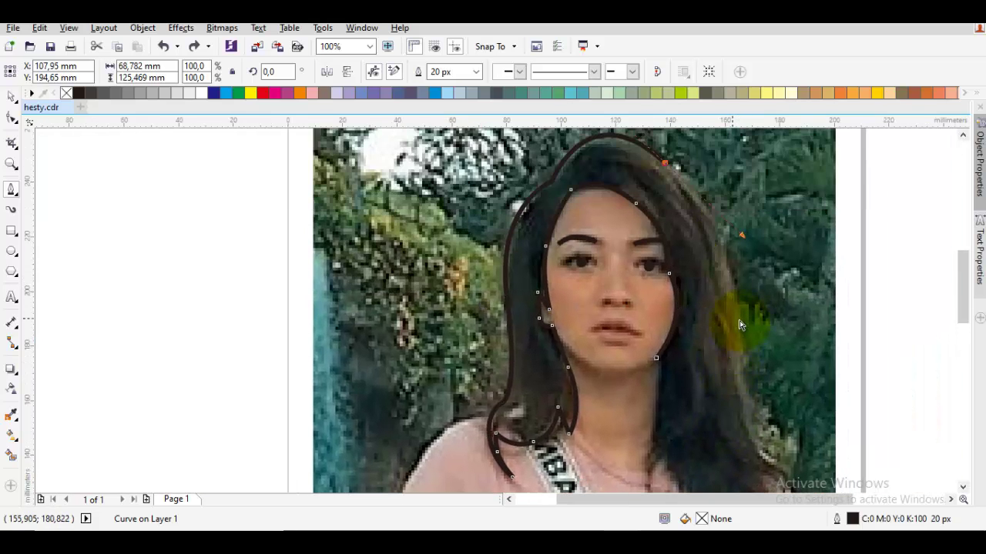
scroll(739, 326, "up", 1)
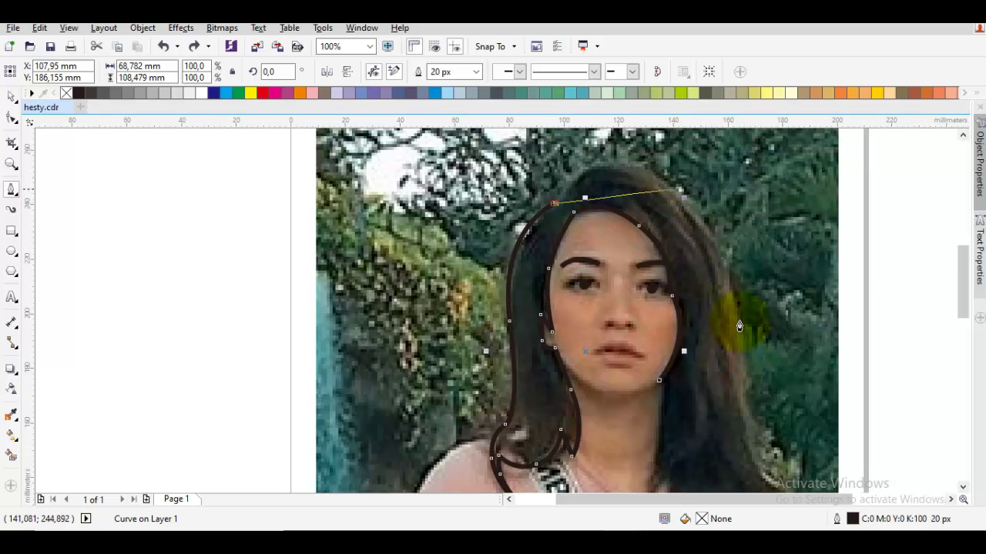
Extend the hair outline over the crown and down the right outer edge to just above the right shoulder
left_click_drag(663, 163, 722, 222)
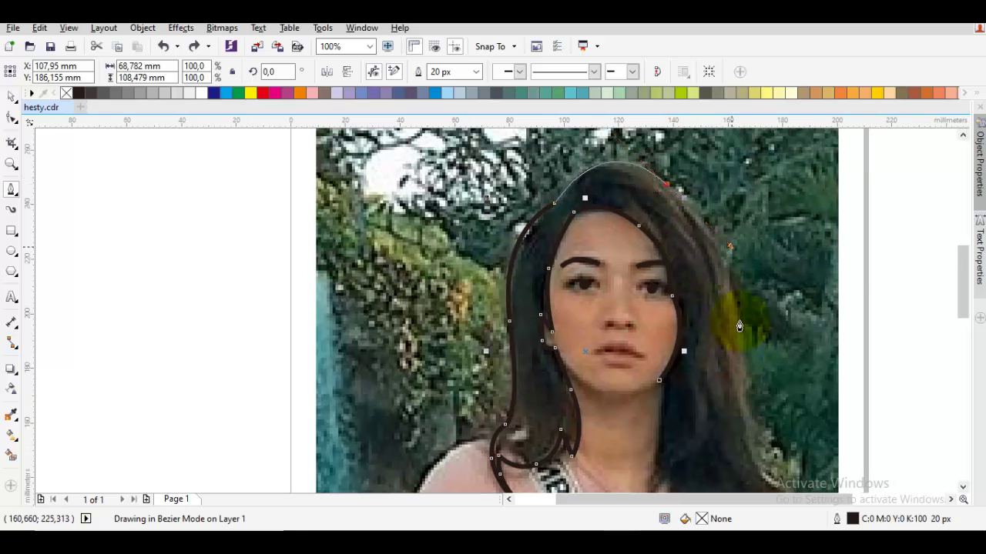
scroll(740, 326, "down", 3)
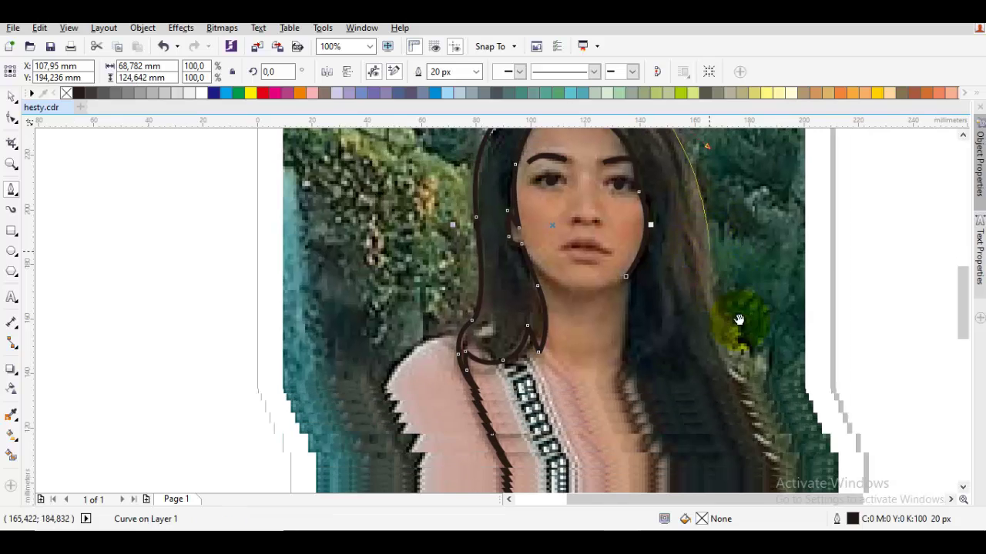
left_click_drag(714, 303, 711, 352)
key("ctrl+z")
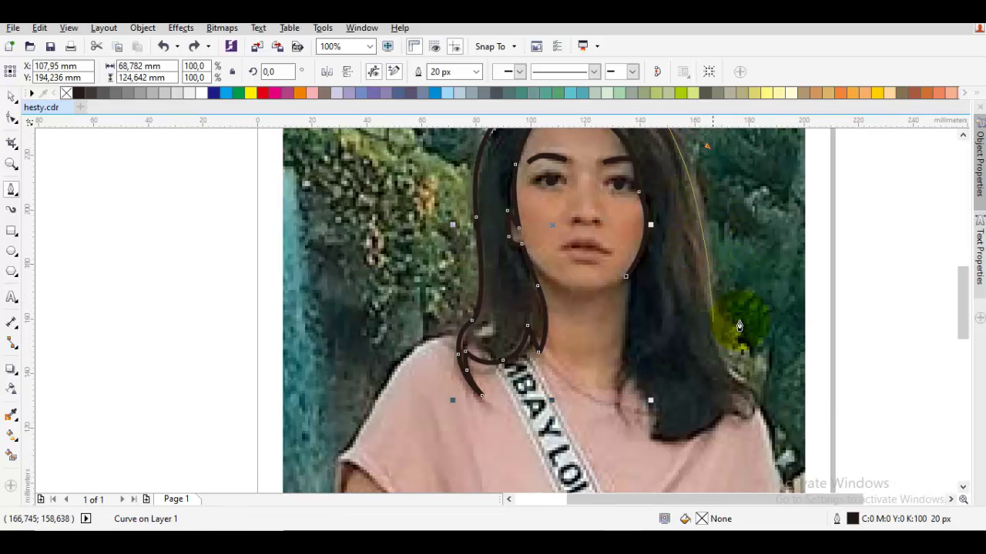
left_click_drag(712, 316, 714, 350)
scroll(740, 326, "up", 2)
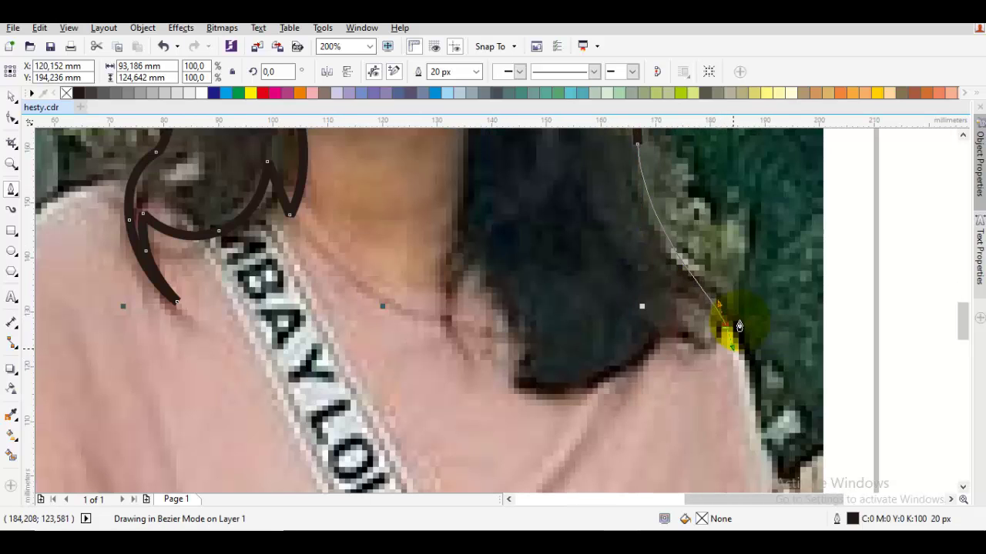
Try to trace the curled hair tip over the right shoulder
left_click(739, 326)
left_click_drag(725, 325, 740, 326)
key("space")
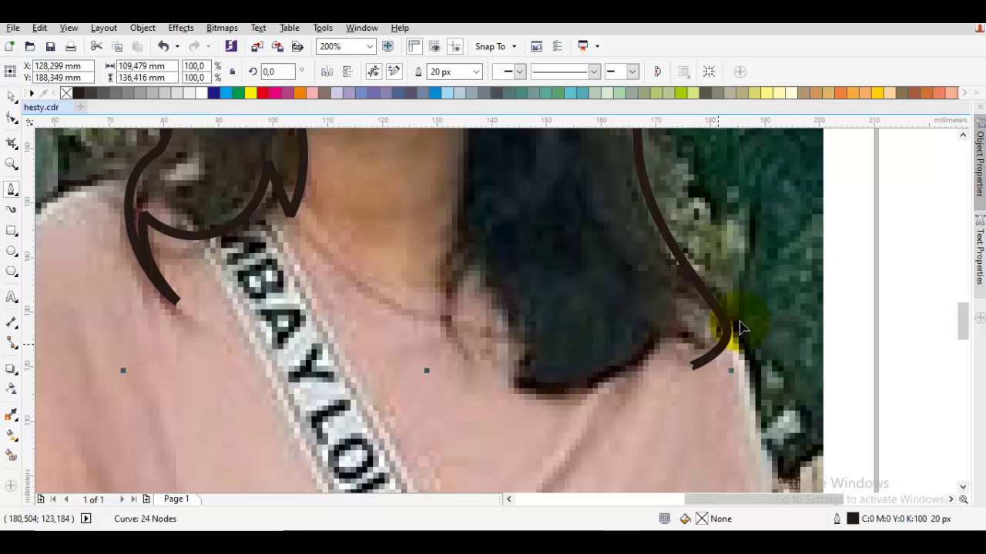
key("ctrl+z")
key("ctrl+z")
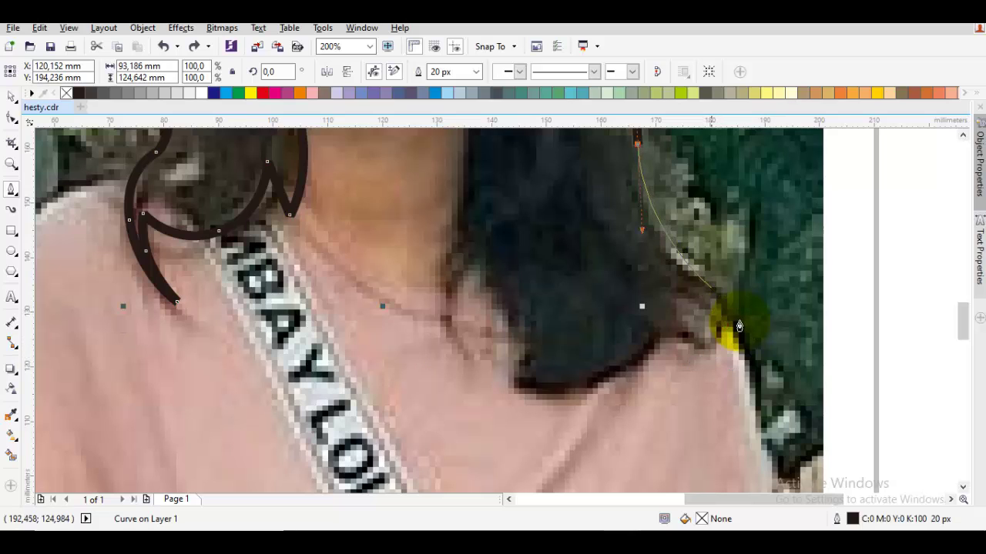
Trace the curled hair tip over the right shoulder down to its point and back up its inner side
left_click_drag(718, 301, 738, 325)
left_click(739, 325)
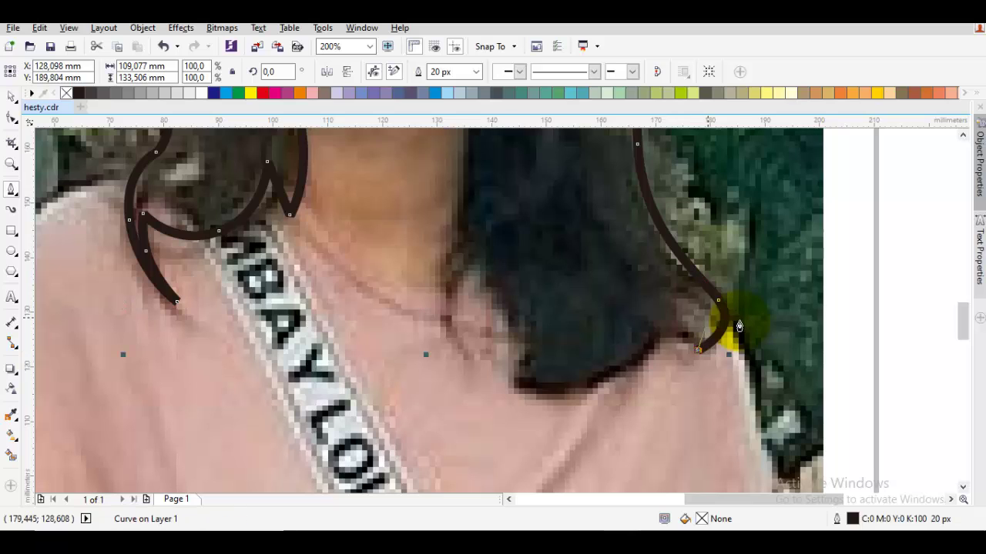
left_click(738, 325)
left_click_drag(739, 326, 739, 325)
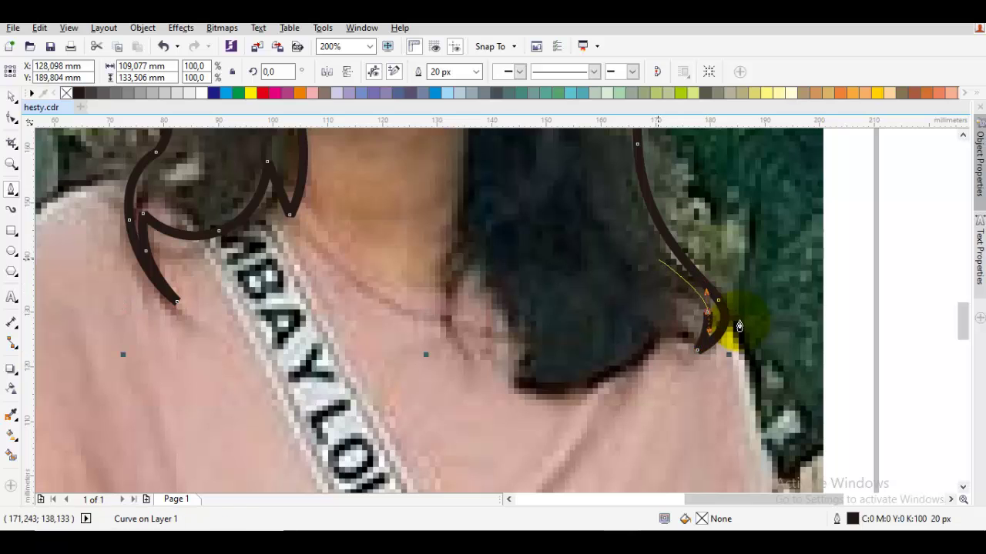
Extend the curve along the right hair section's lower edge to its inner corner and up toward the neck
scroll(670, 284, "down", 1)
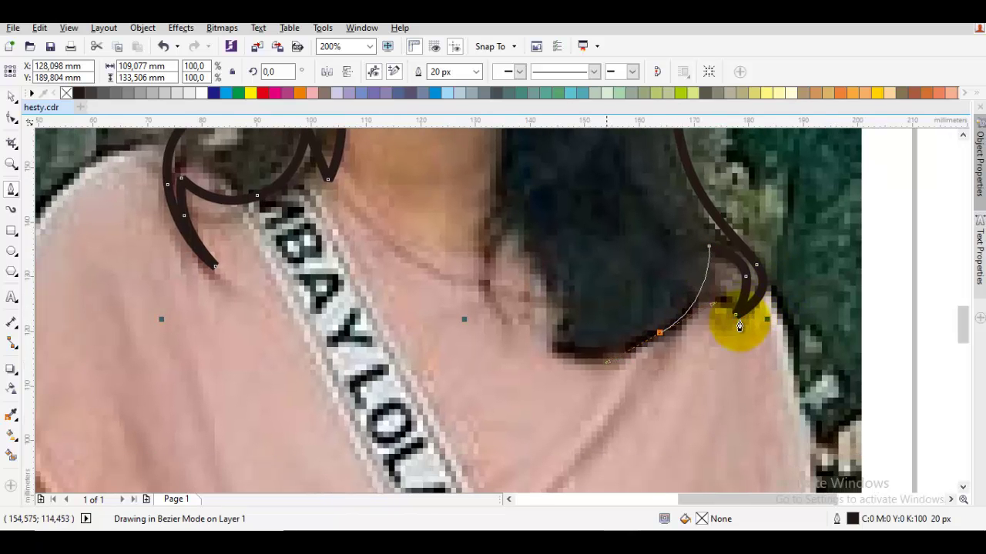
key("space")
left_click(545, 348)
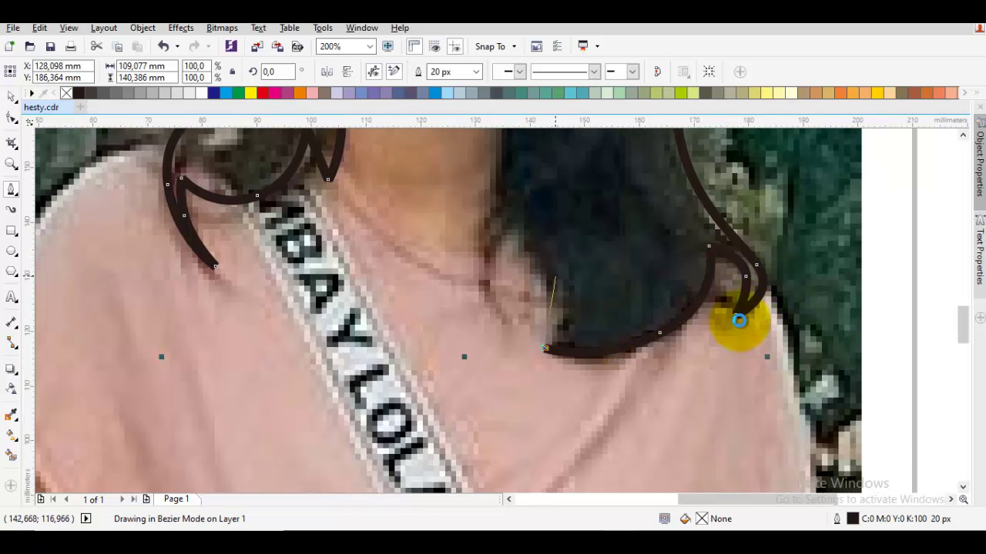
left_click_drag(556, 276, 522, 283)
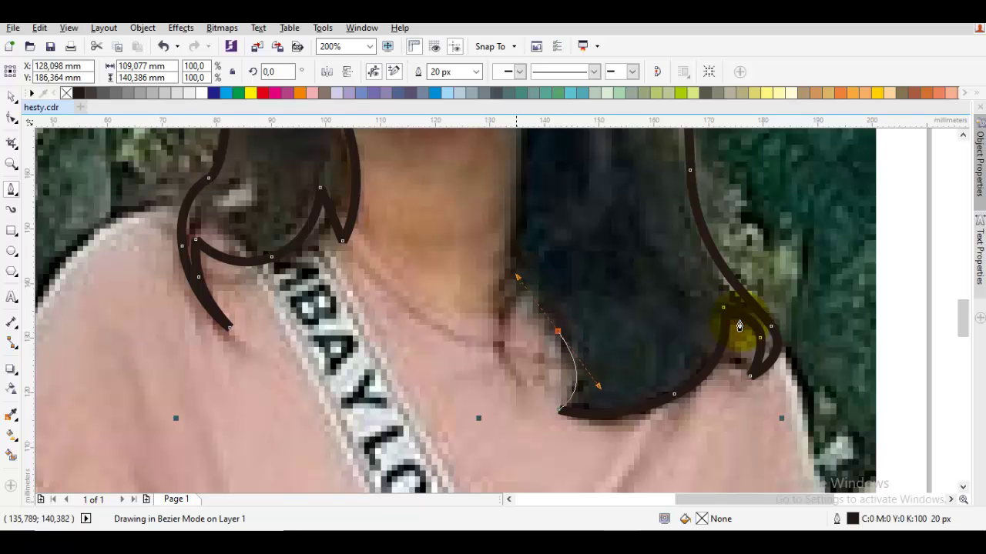
Trace the small strand beside the neck and close the hair outline up along the neck at the jaw
left_click(510, 266)
left_click(514, 333)
scroll(739, 327, "up", 3)
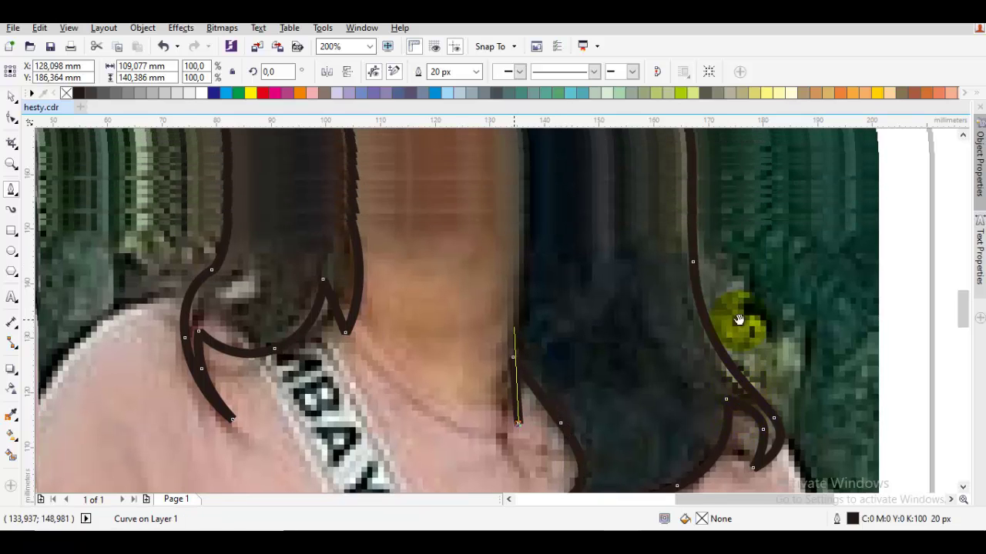
left_click_drag(530, 263, 533, 257)
left_click_drag(518, 202, 570, 133)
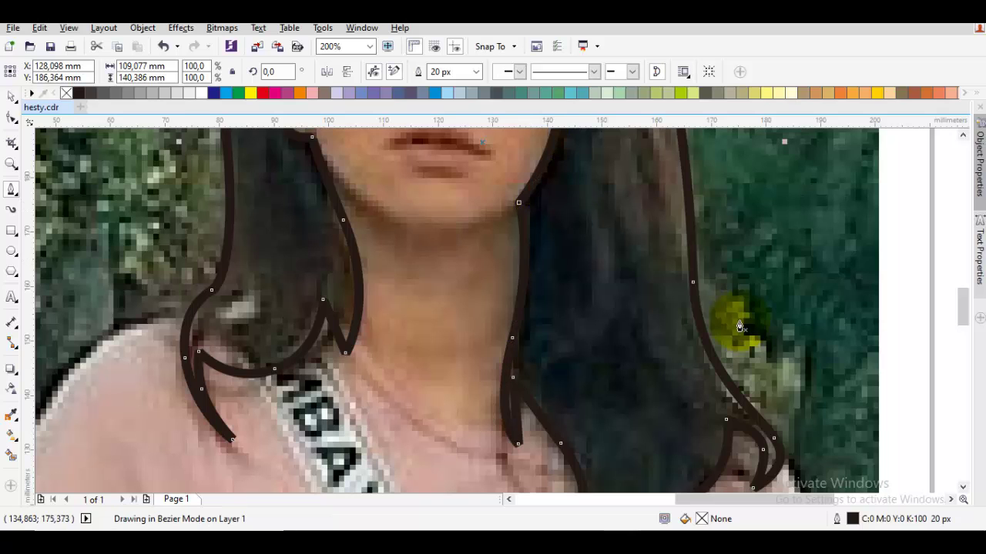
Delete the surplus nodes along the right hair section's inner edge beside the neck
key("space")
key("F10")
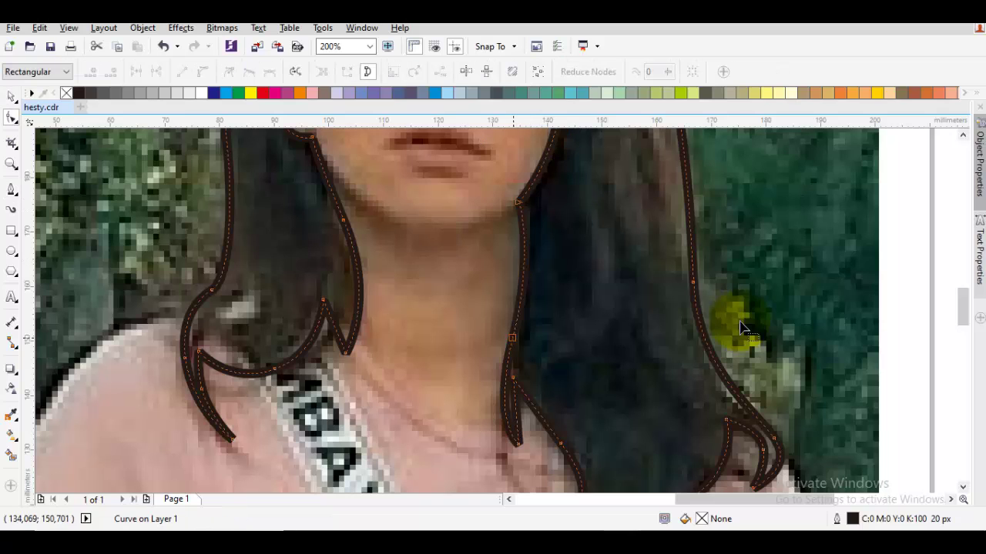
scroll(739, 327, "down", 2)
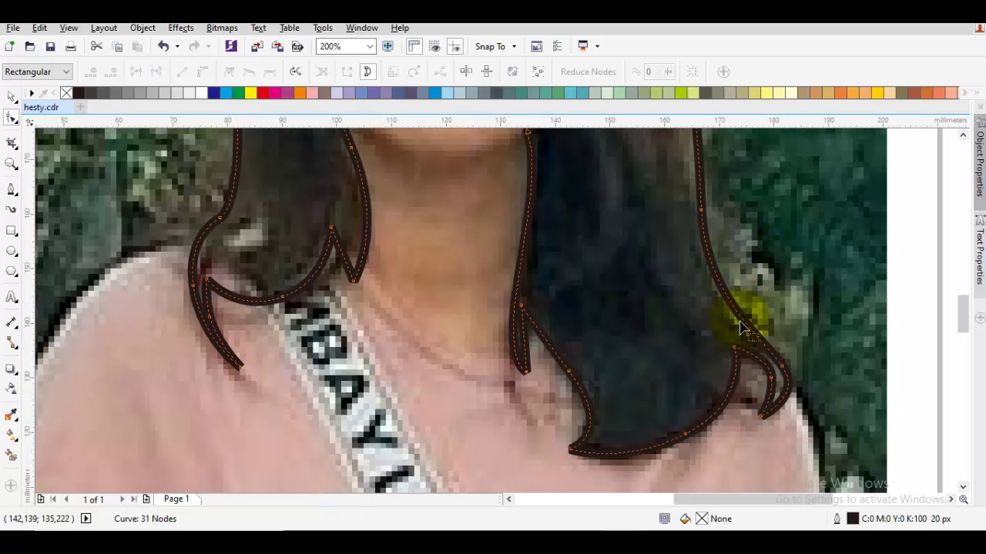
key("Delete")
Convert all nodes of the hair outline to cusp nodes
key("ctrl+a")
right_click(739, 326)
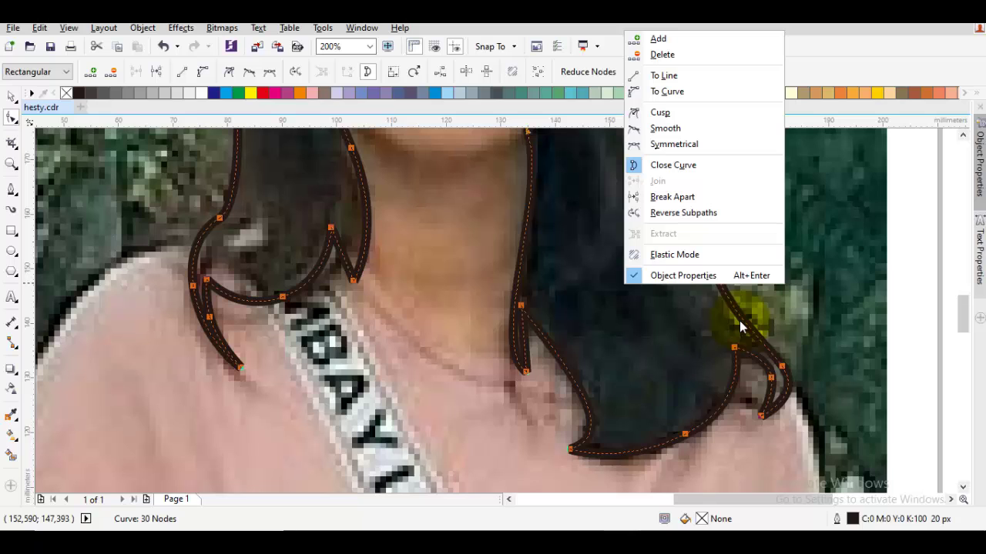
left_click(660, 112)
right_click(740, 327)
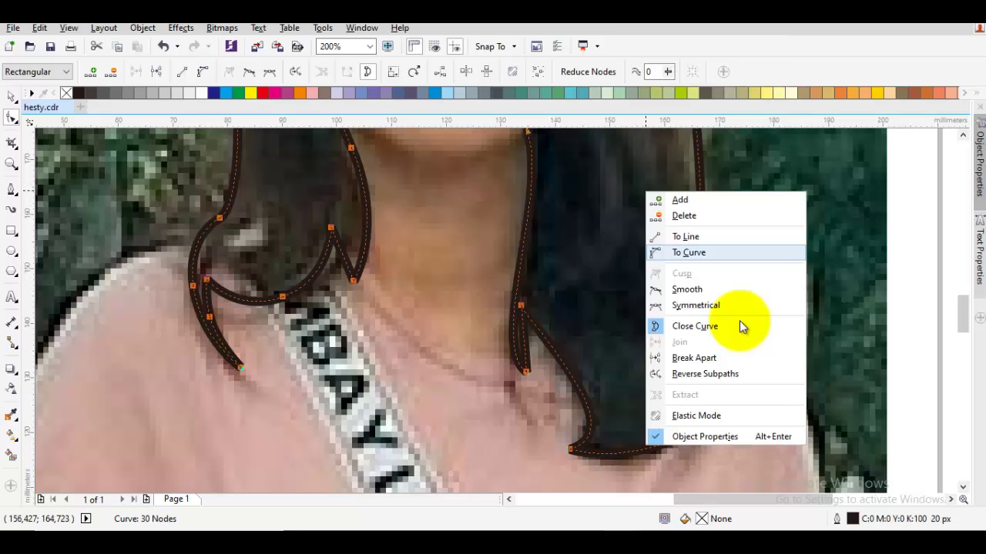
left_click(740, 326)
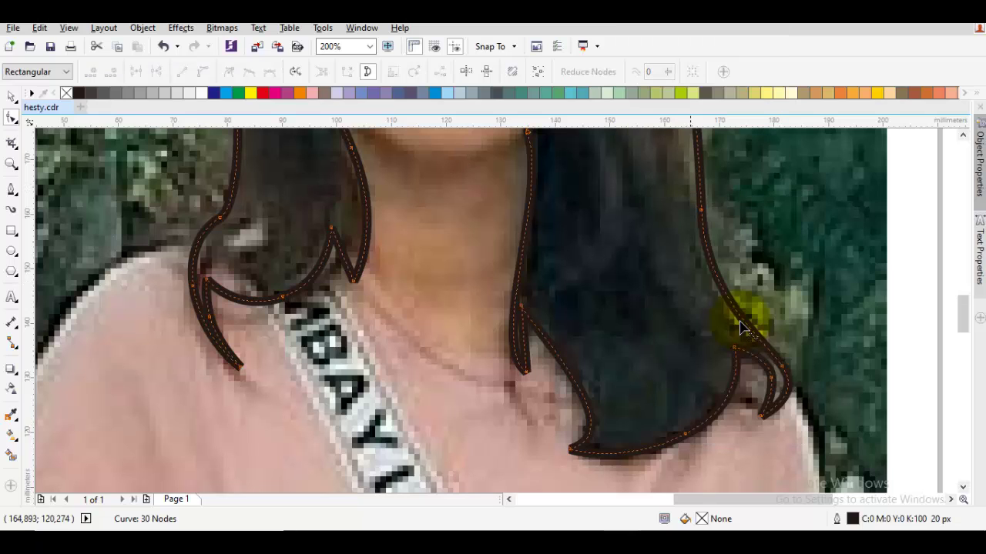
Delete the surplus nodes on the right hair section's lower edge and on both sides of the curled tip
left_click(686, 434)
key("Delete")
left_click(772, 377)
key("Delete")
left_click(782, 367)
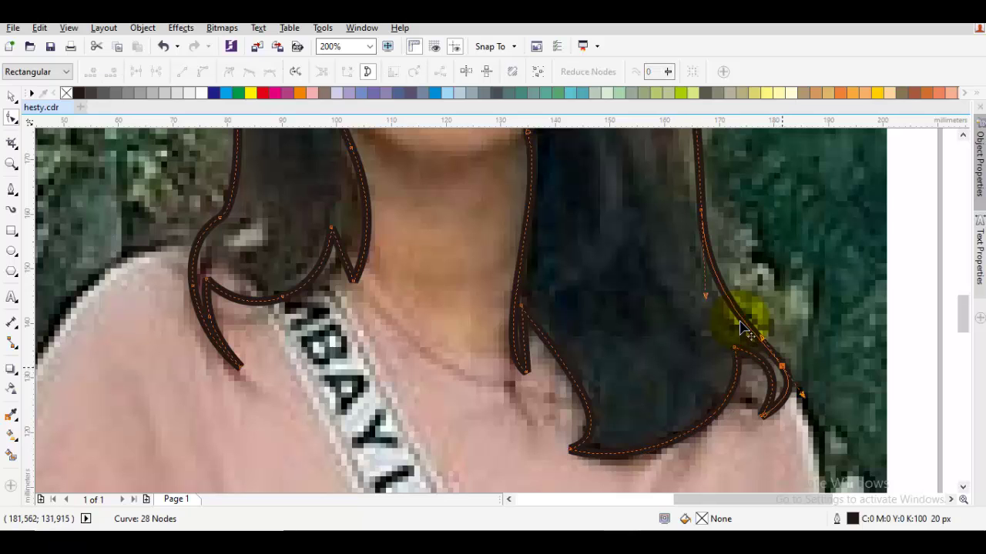
key("Delete")
Delete the surplus nodes on the left hair section's inner edge beside the neck and lower edge above the sash
scroll(740, 327, "up", 2)
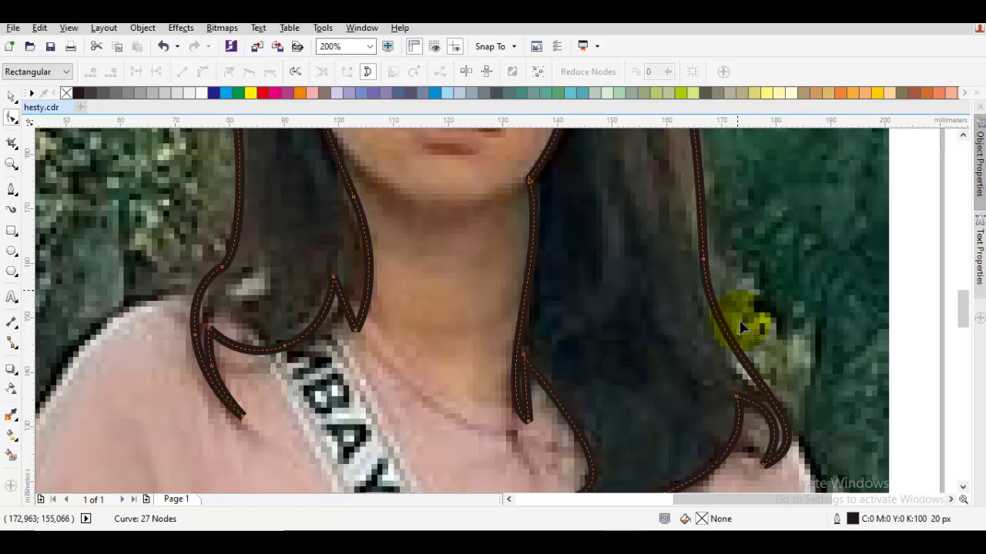
scroll(740, 326, "down", 2)
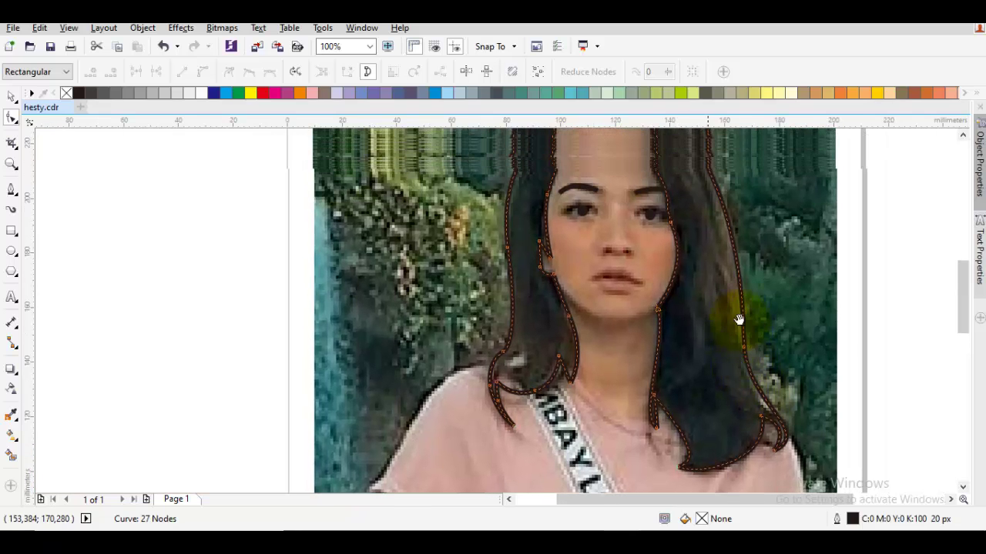
scroll(739, 326, "up", 2)
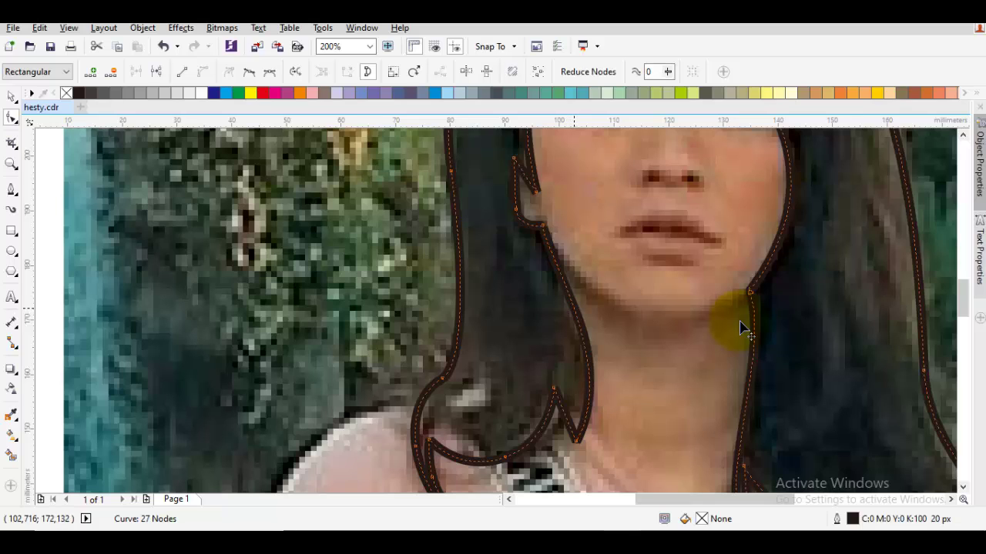
key("Delete")
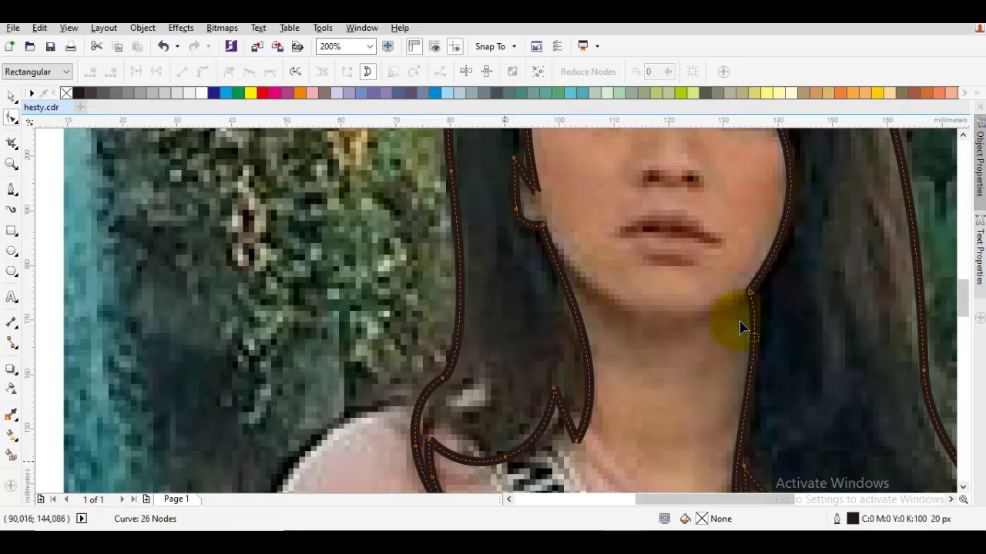
key("Delete")
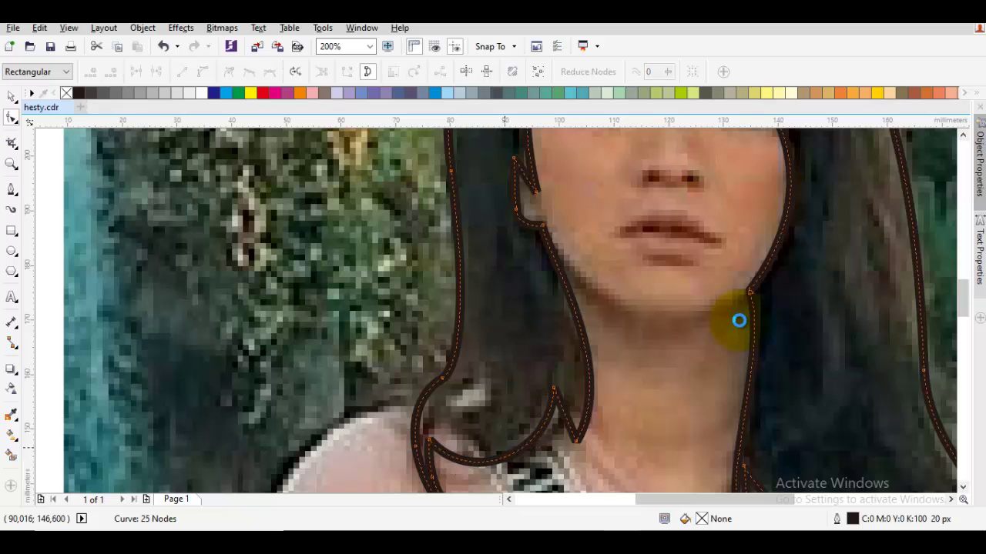
Delete the surplus nodes on both sides of the thin strand over the left shoulder
scroll(740, 327, "down", 3)
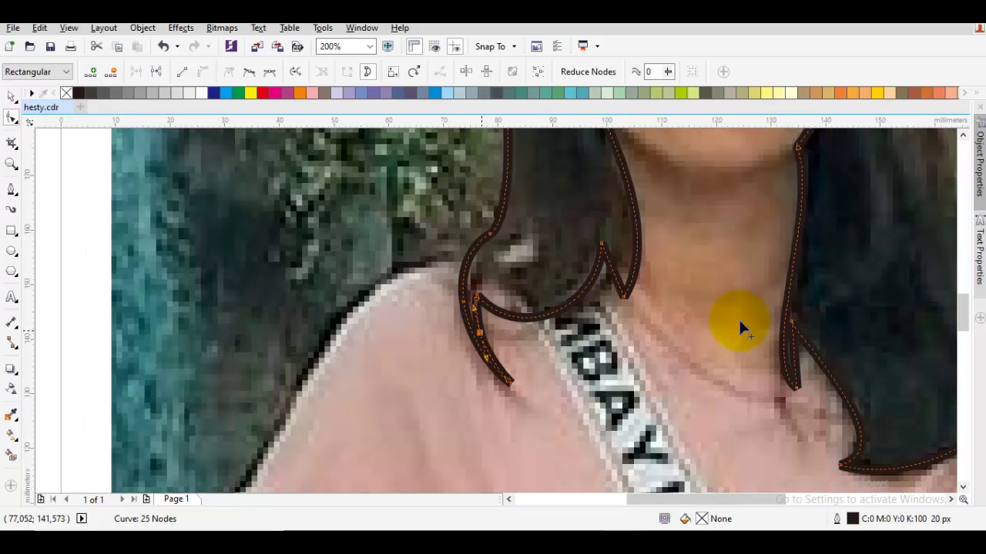
key("Delete")
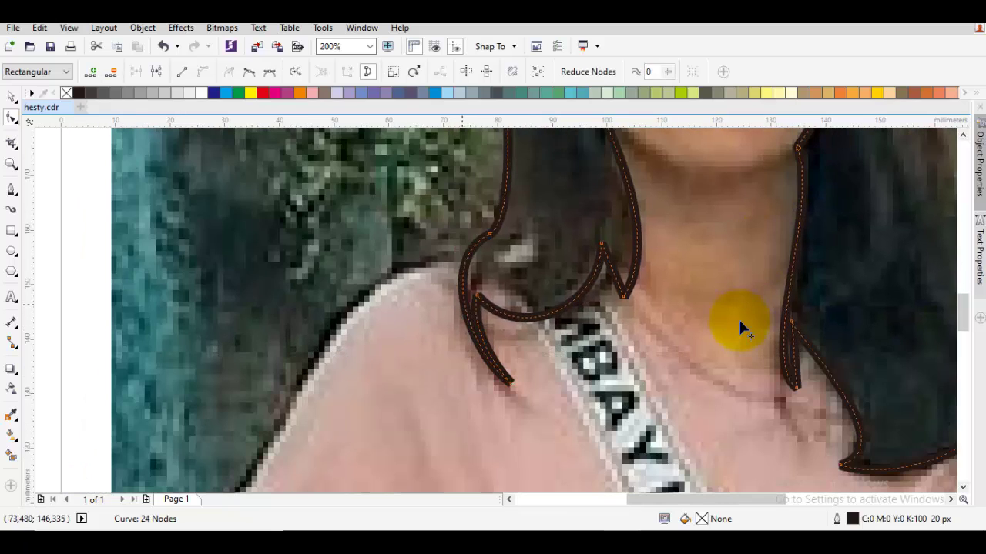
right_click(739, 327)
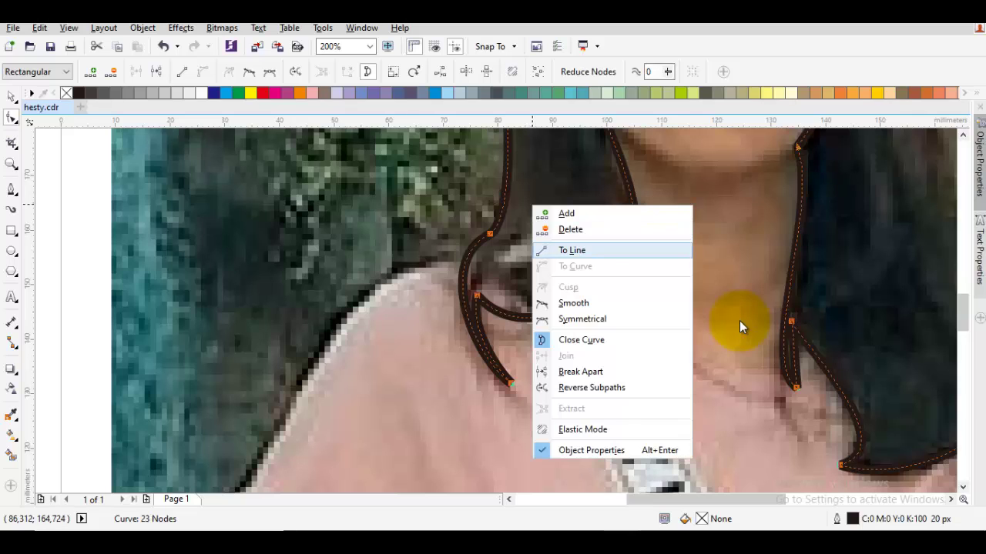
key("Escape")
key("Escape")
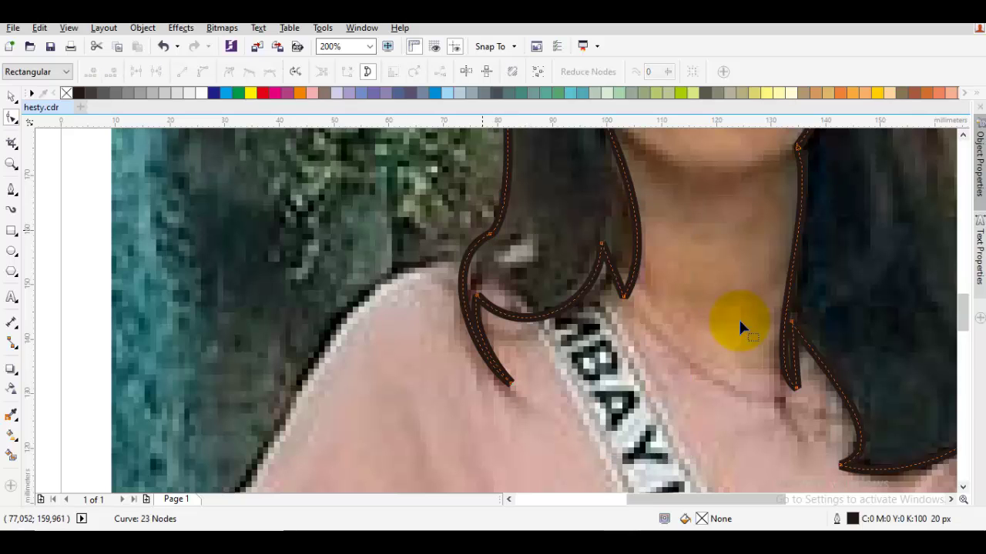
Reshape the hair's left outer edge above the shoulder by moving its node and curve handle
left_click_drag(488, 232, 481, 239)
left_click_drag(428, 262, 415, 289)
key("space")
key("F3")
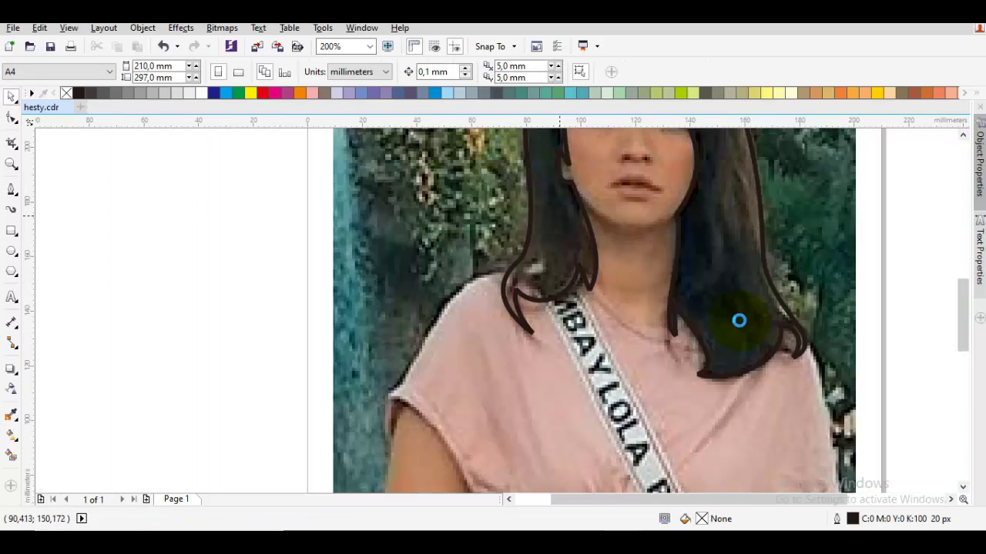
key("space")
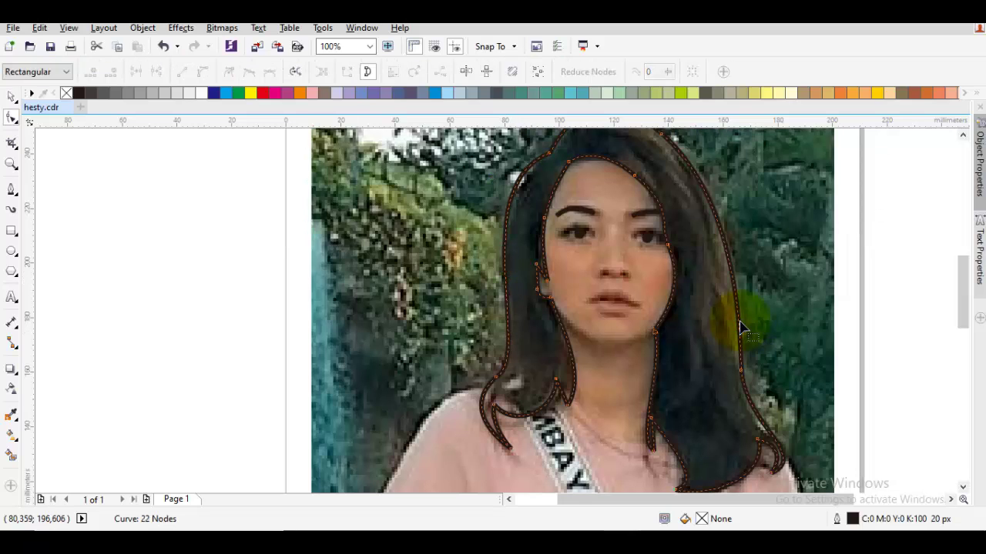
Delete the surplus nodes along the hairline around the face and reshape the forehead curve with its upper-left node's handle
key("Delete")
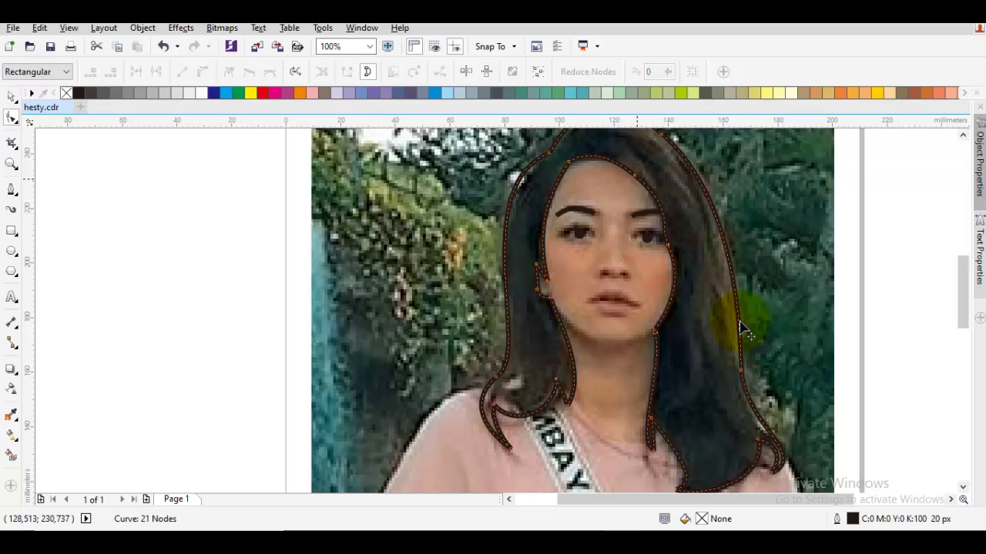
key("Delete")
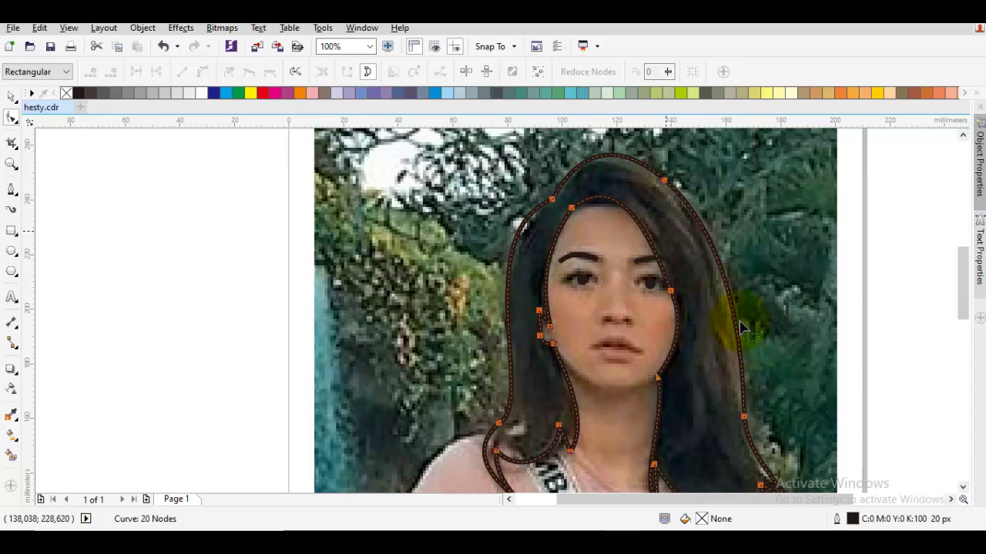
right_click(739, 327)
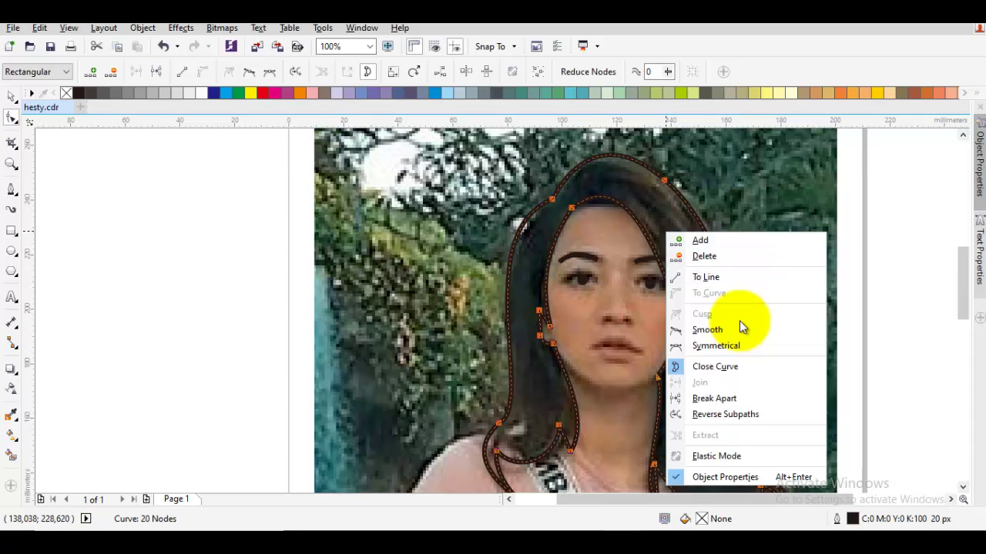
left_click(739, 329)
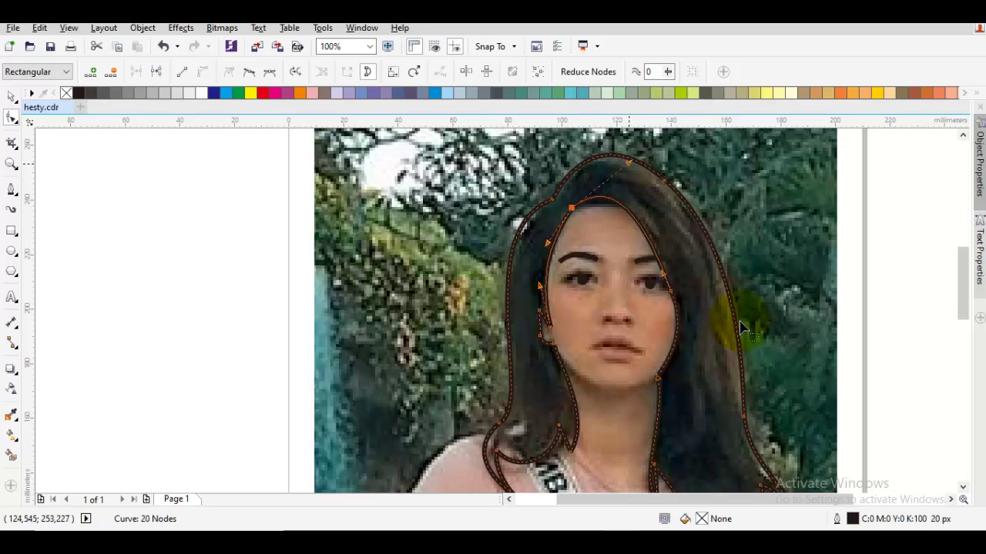
left_click_drag(629, 164, 655, 183)
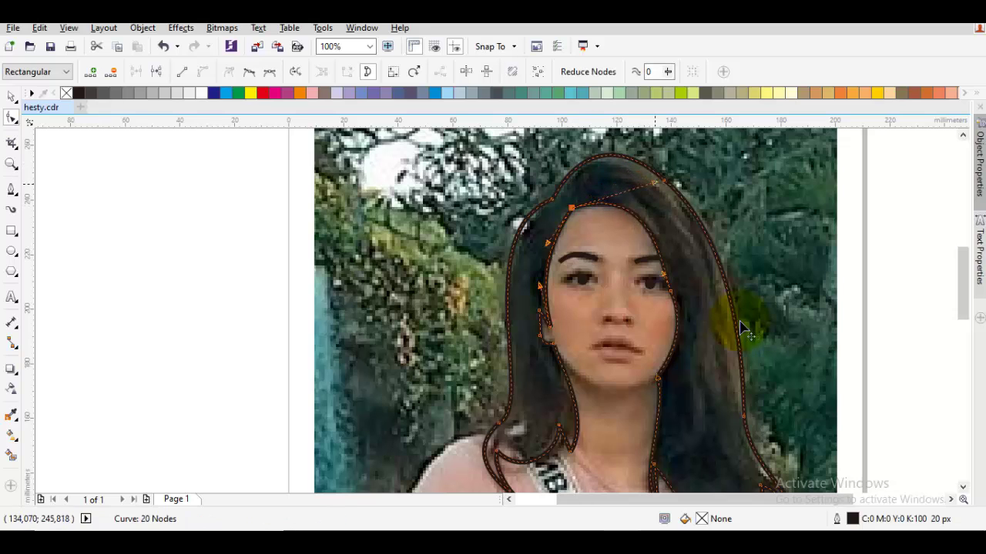
Select the closed hair outline and fill it with the orange-red shade C 0, M 76, Y 78, K 0
key("space")
key("space")
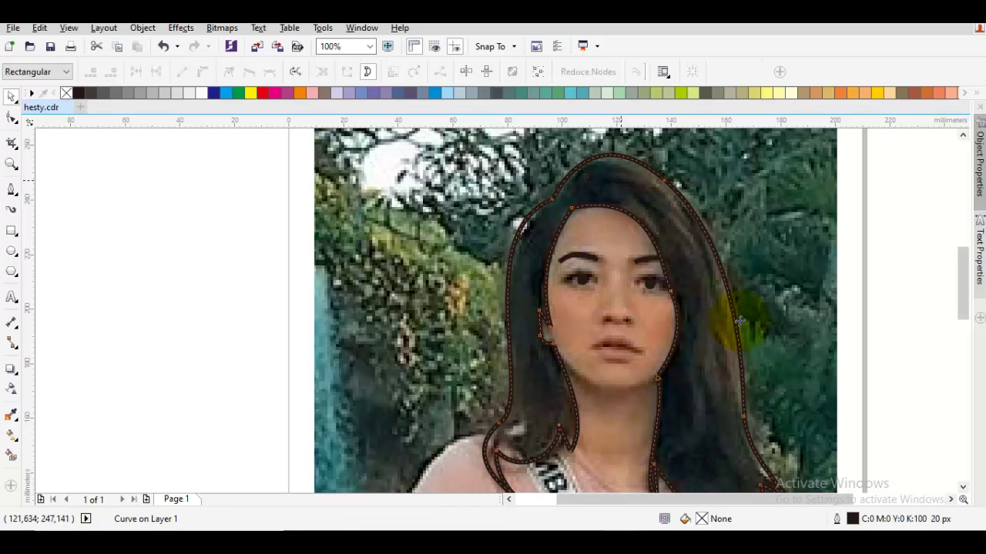
key("space")
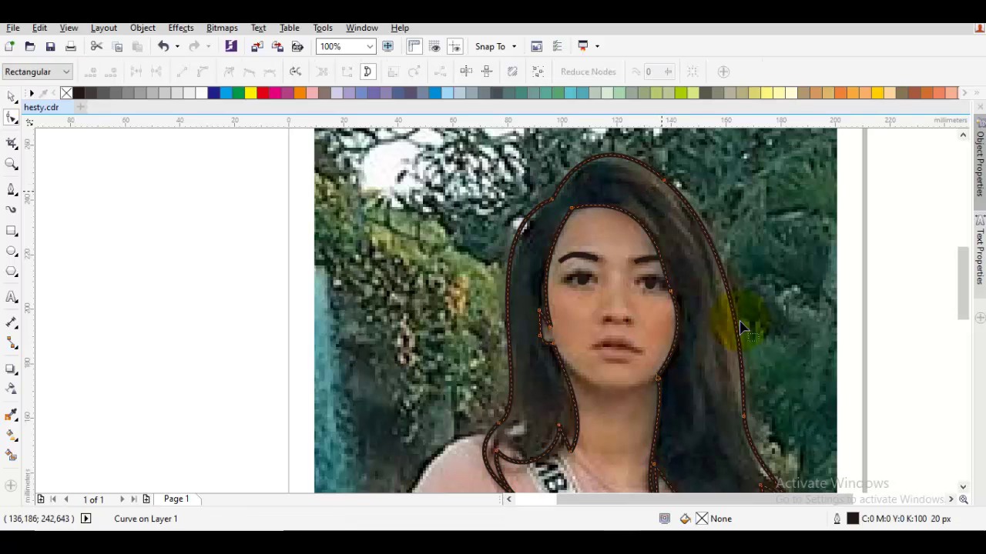
key("space")
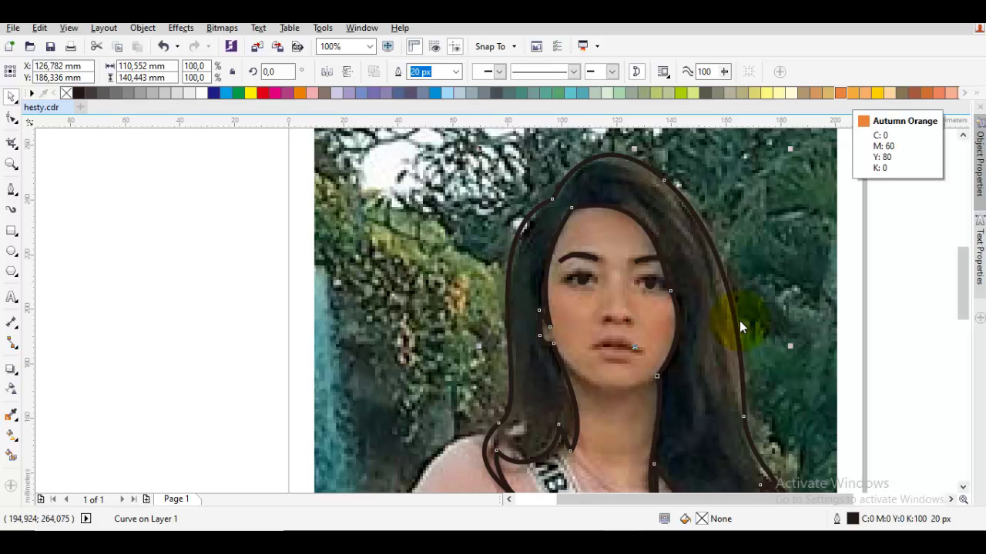
left_click(840, 94)
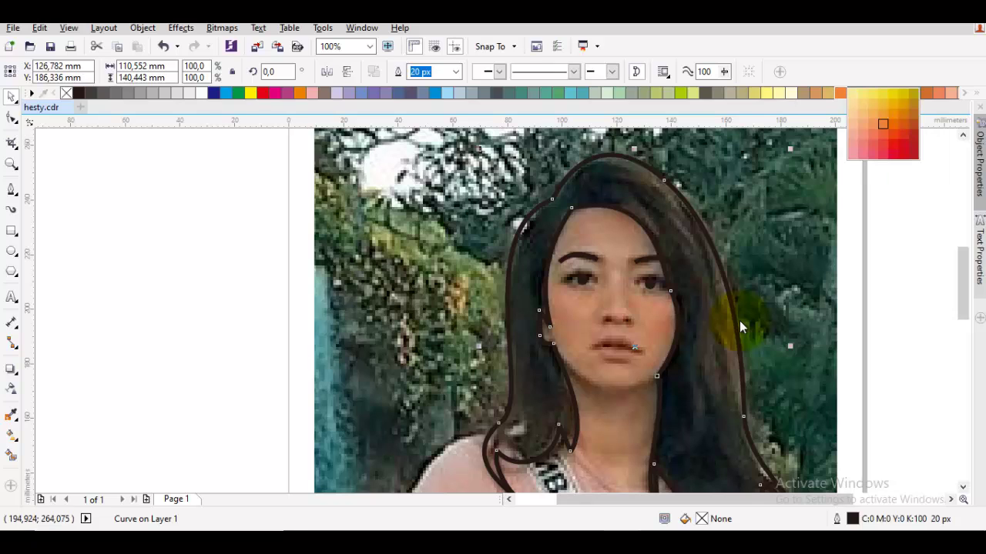
left_click(883, 134)
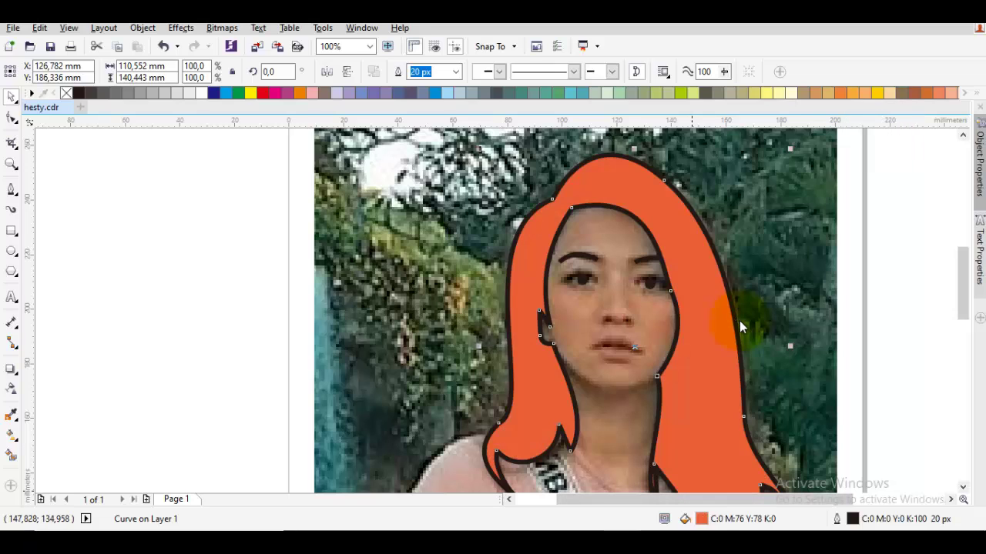
Edit the hair shape's fill to a dark brown, C 68, M 78, Y 81, K 49, and deselect the shape
double_click(686, 519)
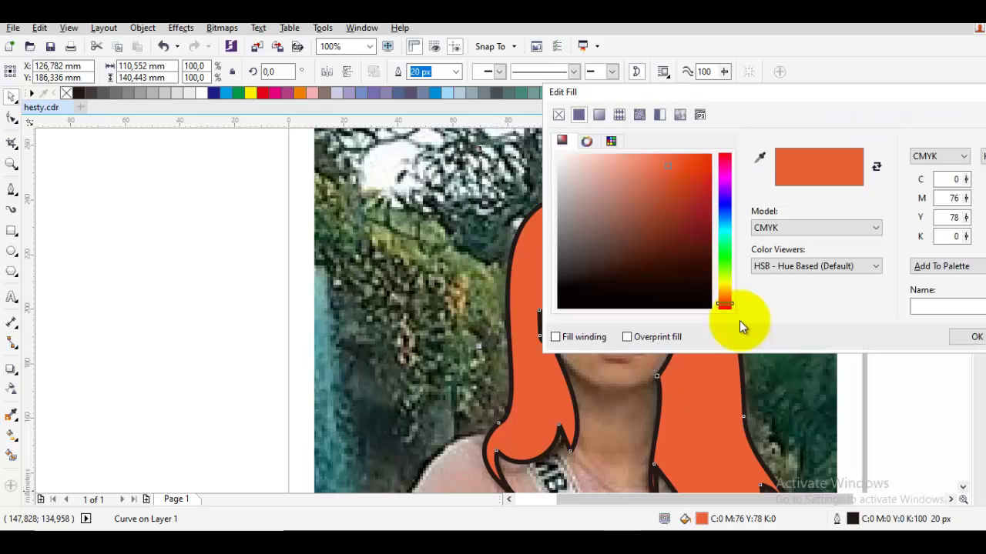
left_click_drag(724, 305, 724, 300)
mouse_move(667, 166)
left_mouse_down()
mouse_move(653, 211)
mouse_move(628, 196)
left_mouse_up()
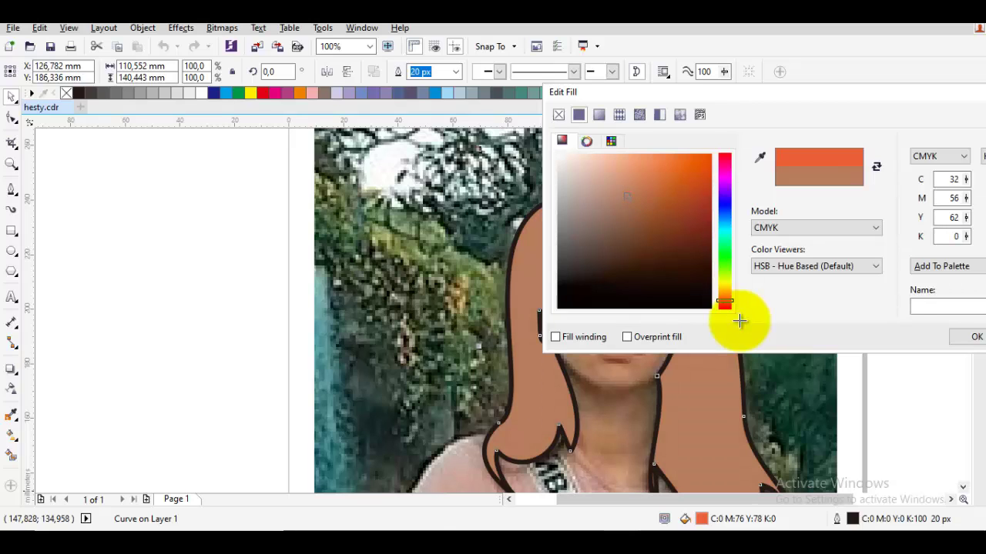
left_click_drag(723, 299, 724, 304)
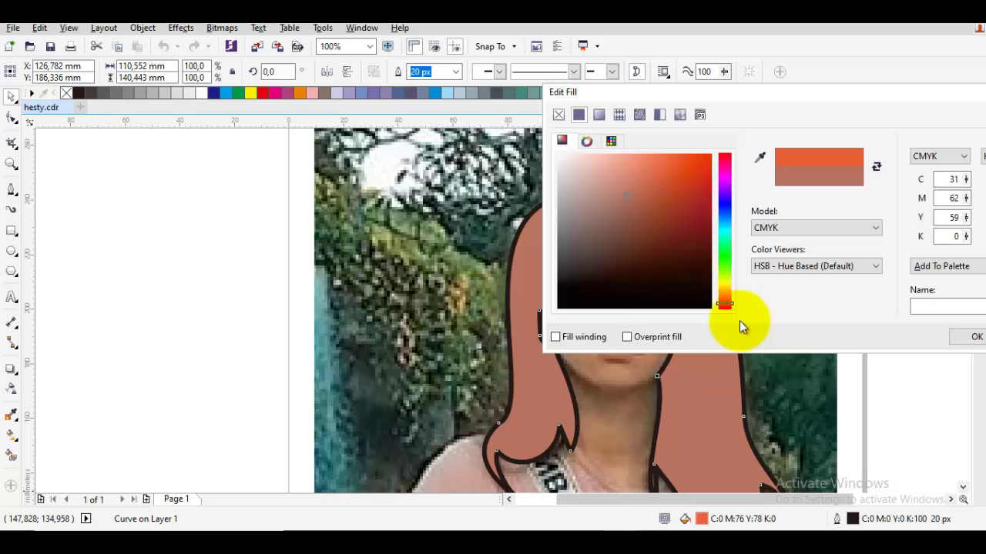
mouse_move(628, 197)
left_mouse_down()
mouse_move(625, 235)
mouse_move(605, 262)
left_mouse_up()
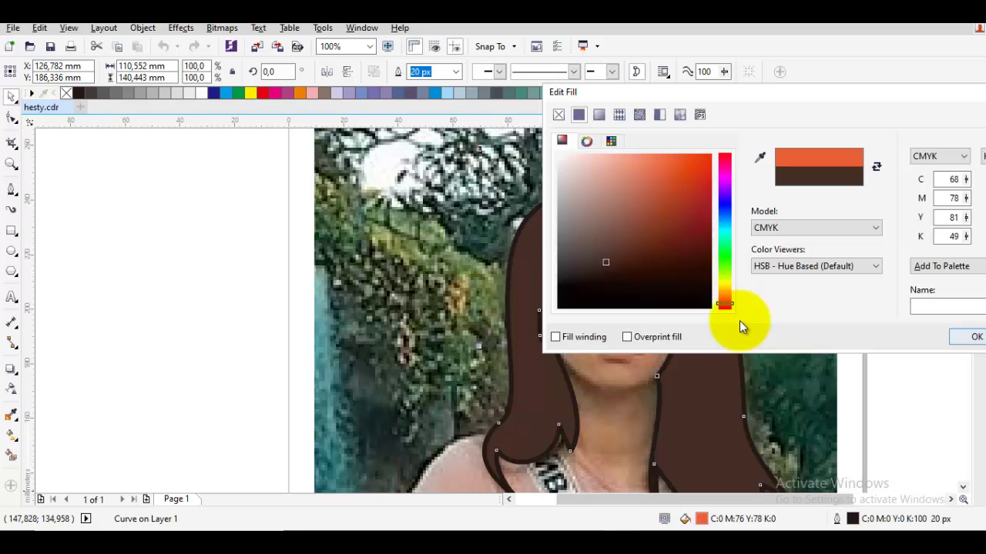
left_click(975, 337)
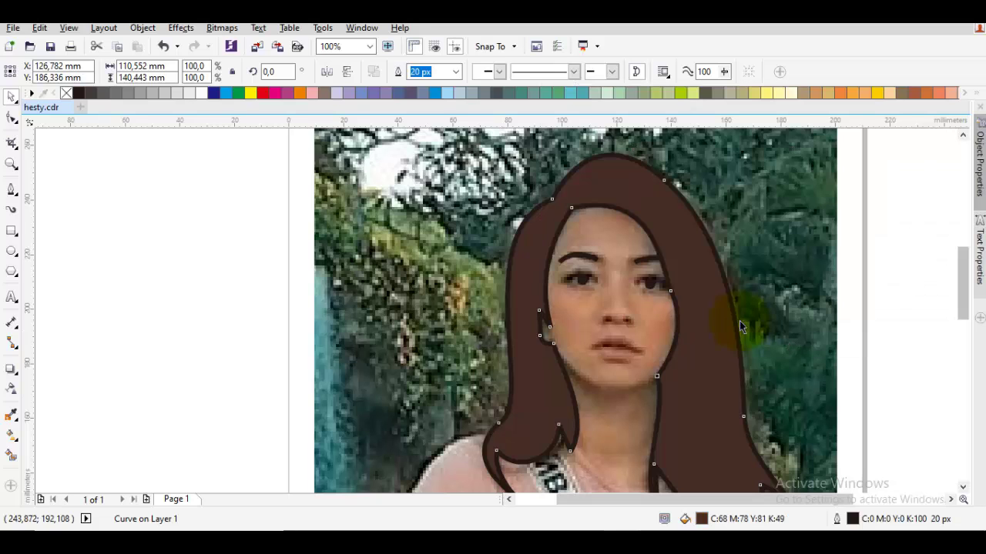
key("Escape")
Draw a curved Bezier line for the nose, from the bridge between the eyes down around the tip to beneath the nostrils
scroll(741, 328, "down", 2)
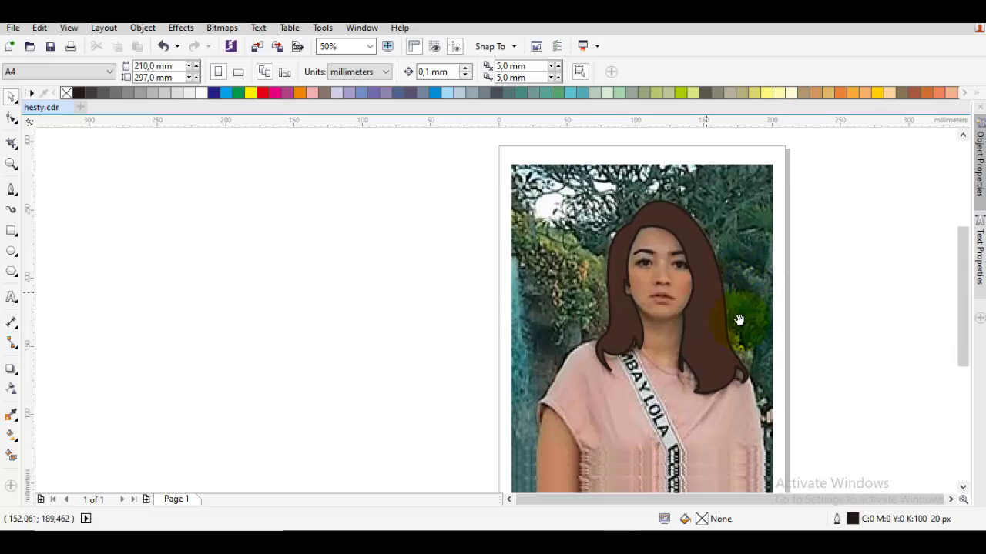
scroll(741, 327, "up", 2)
key("F5")
scroll(739, 319, "up", 2)
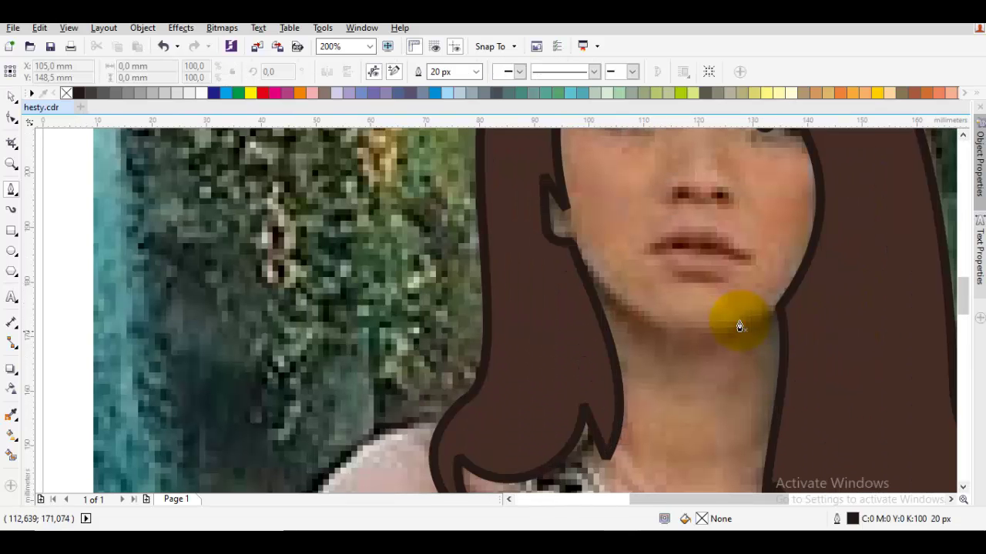
scroll(740, 326, "right", 1)
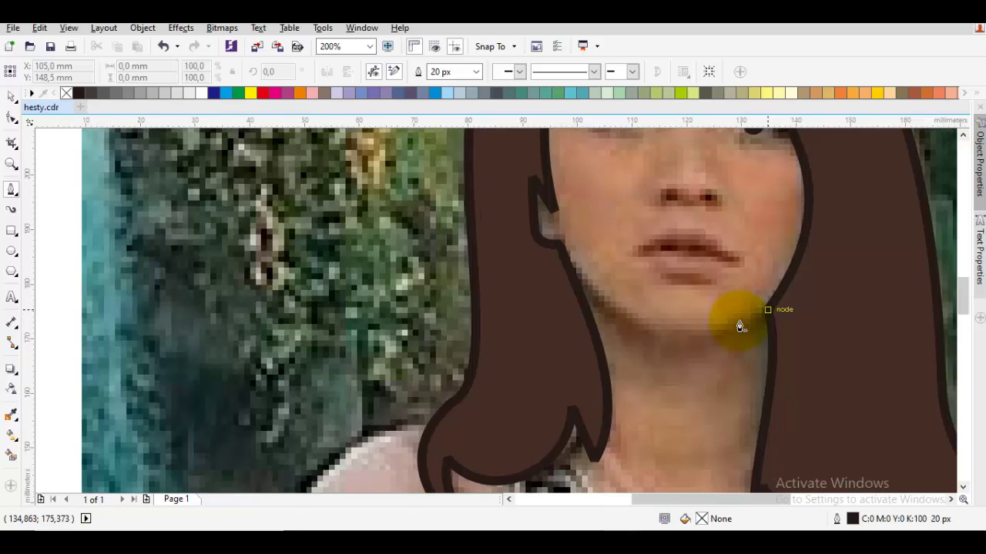
scroll(740, 324, "up", 3)
key("F5")
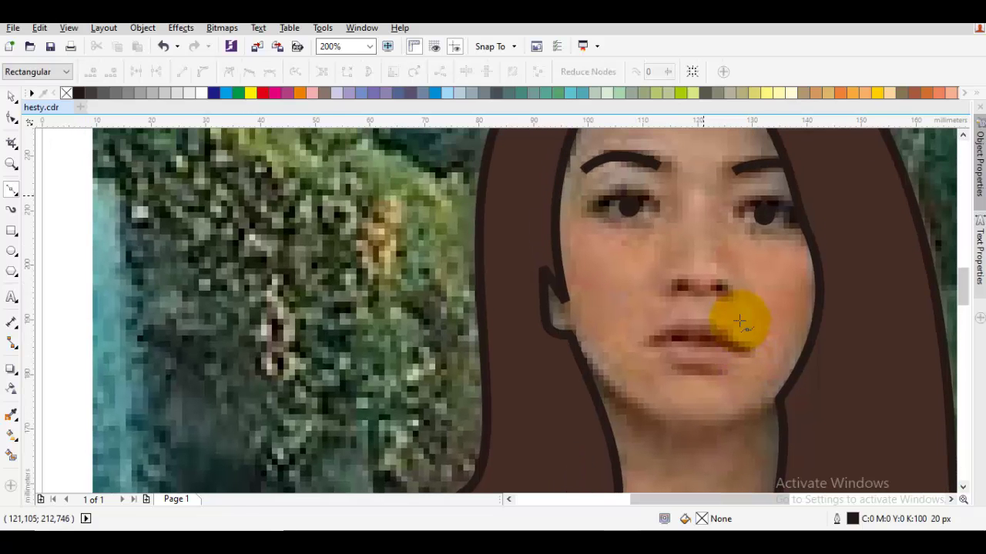
left_click(698, 160)
left_click_drag(739, 321, 740, 321)
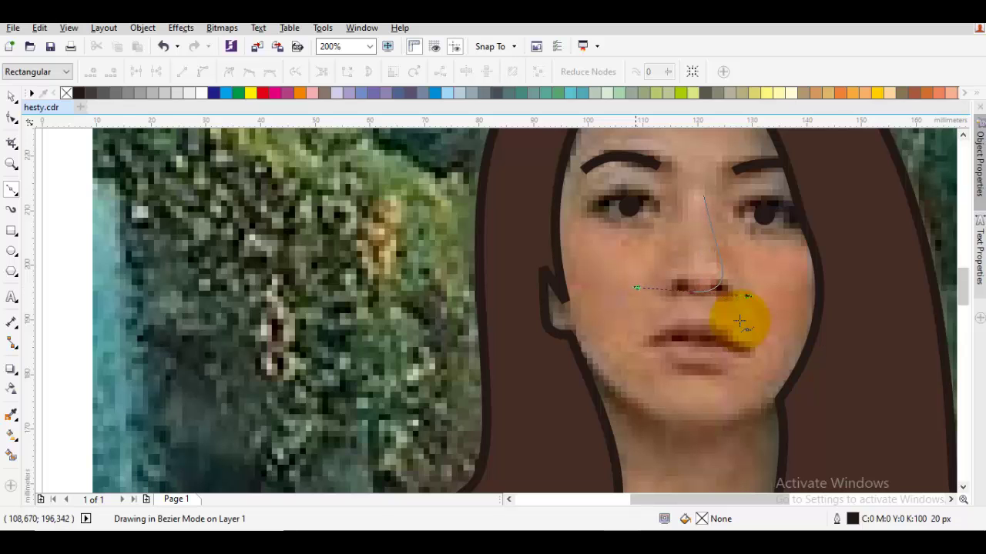
key("space")
key("space")
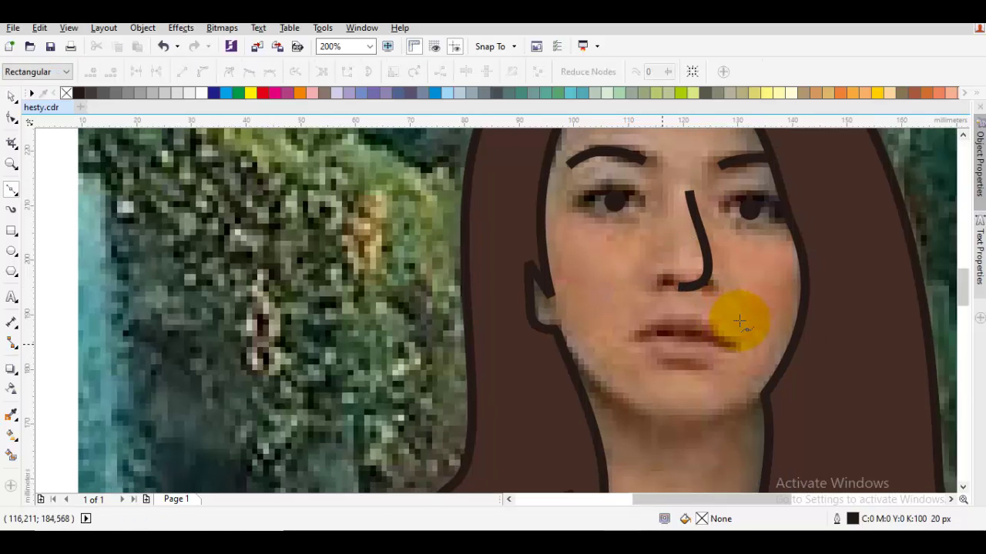
Draw the line between the lips as two joined Bezier arcs from one mouth corner to the other, meeting in a central dip
scroll(739, 321, "up", 1)
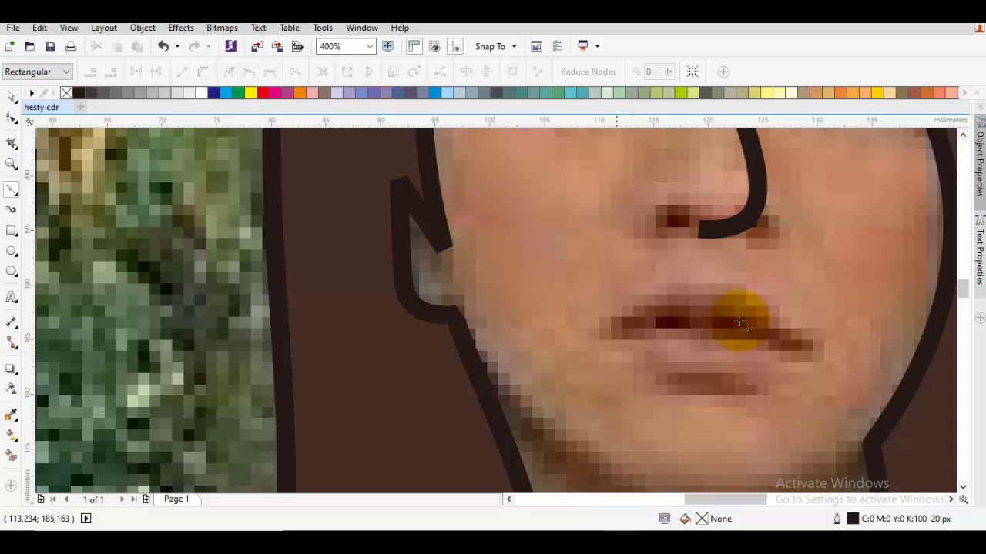
left_click_drag(604, 328, 630, 315)
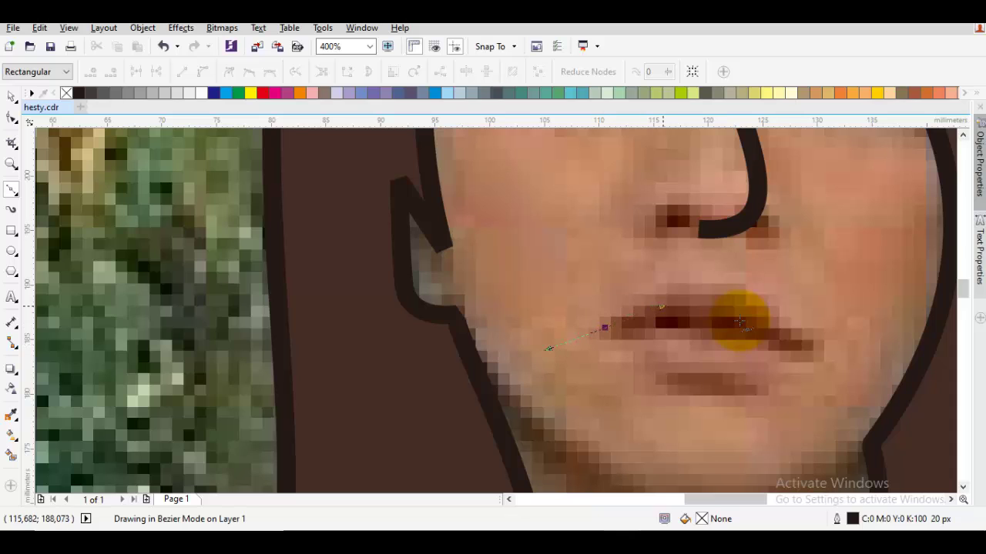
left_click_drag(713, 326, 739, 321)
key("space")
key("space")
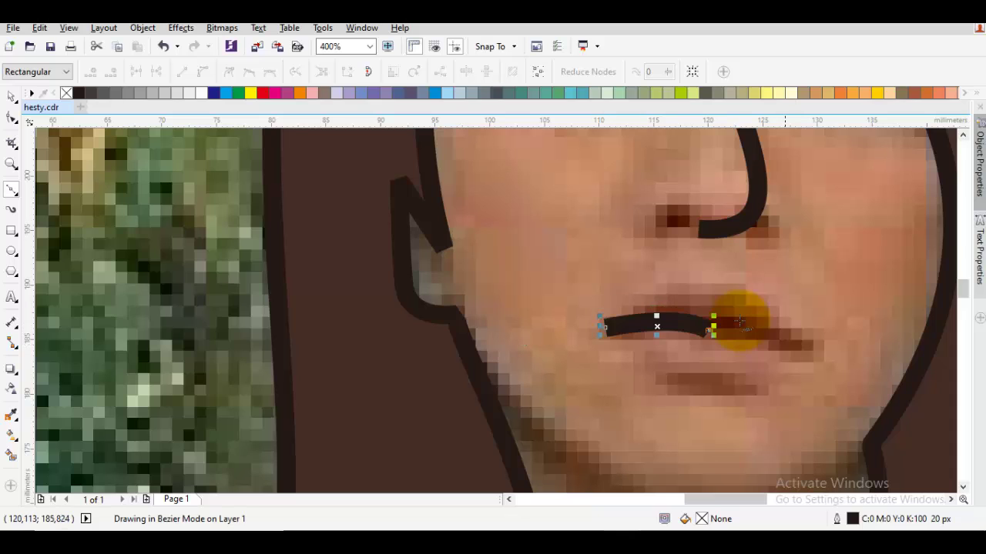
left_click_drag(789, 350, 816, 398)
key("space")
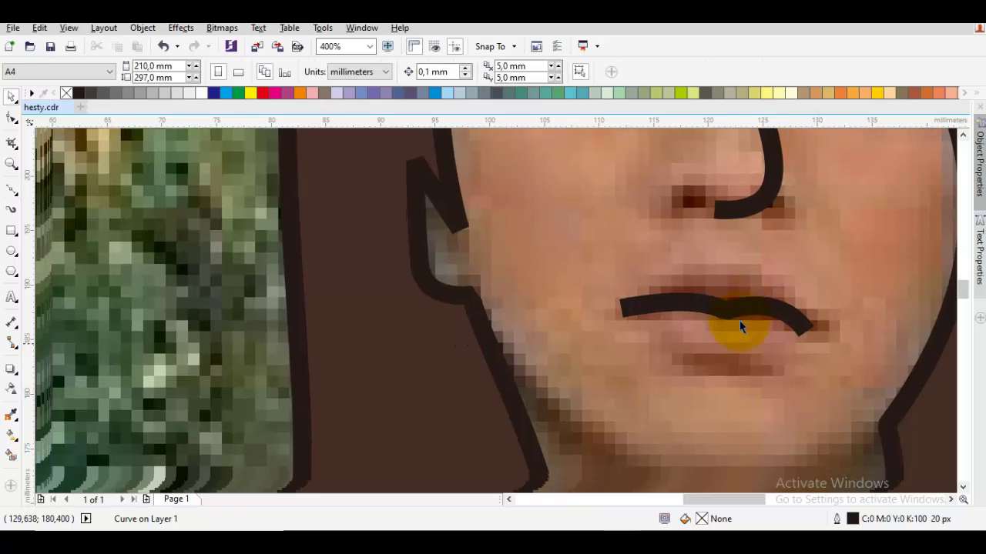
Draw a short arched Bezier stroke along the shadow beneath the lower lip and deselect it
key("space")
left_click_drag(681, 376, 723, 355)
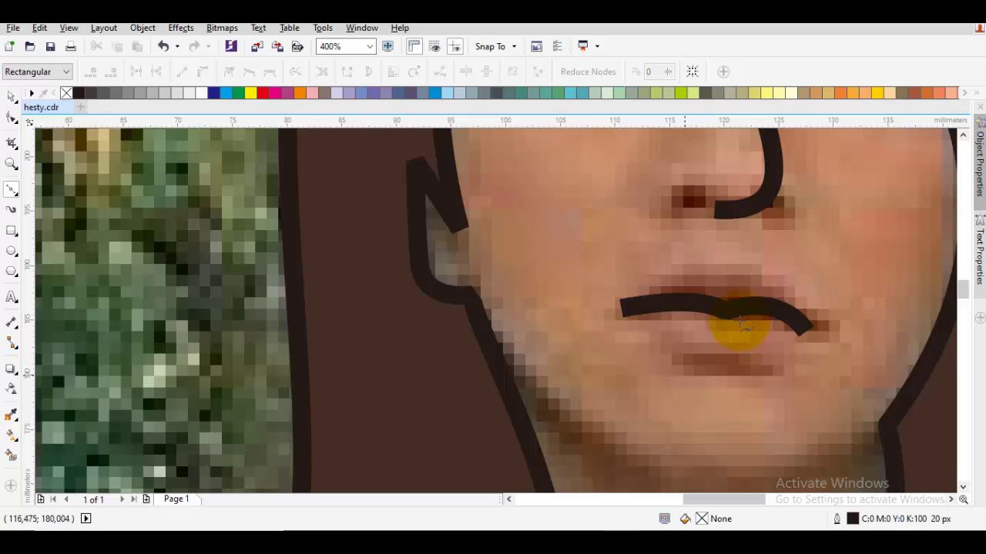
scroll(739, 325, "down", 1)
left_click(784, 372)
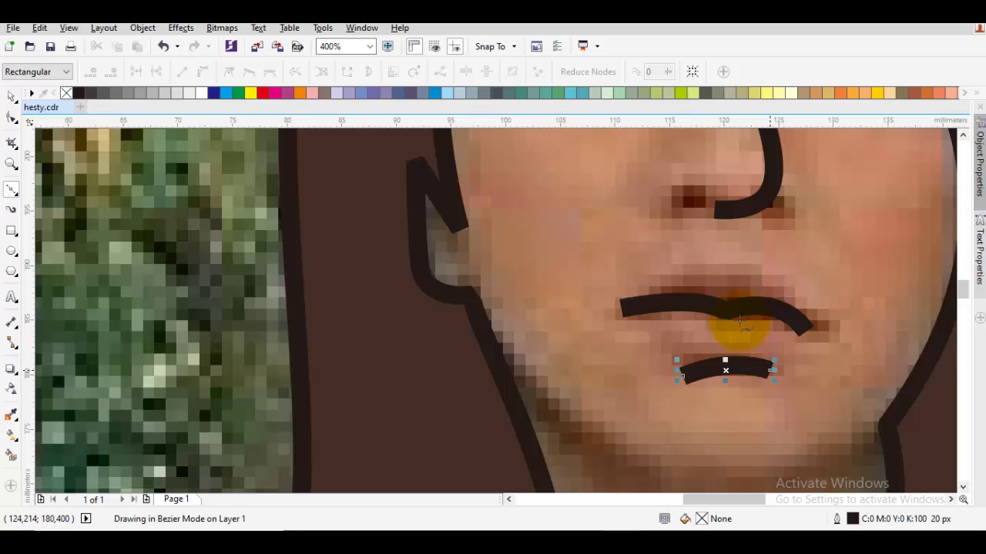
key("space")
key("Escape")
Move the photo sideways off the page to check the traced artwork alone, and undo the move
scroll(739, 320, "down", 2)
scroll(738, 320, "down", 3)
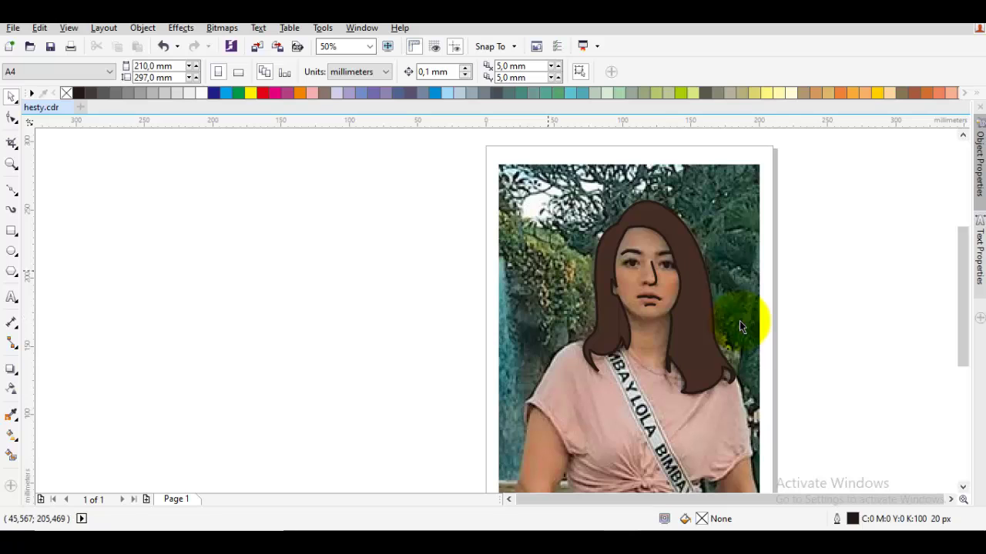
left_click_drag(548, 271, 843, 271)
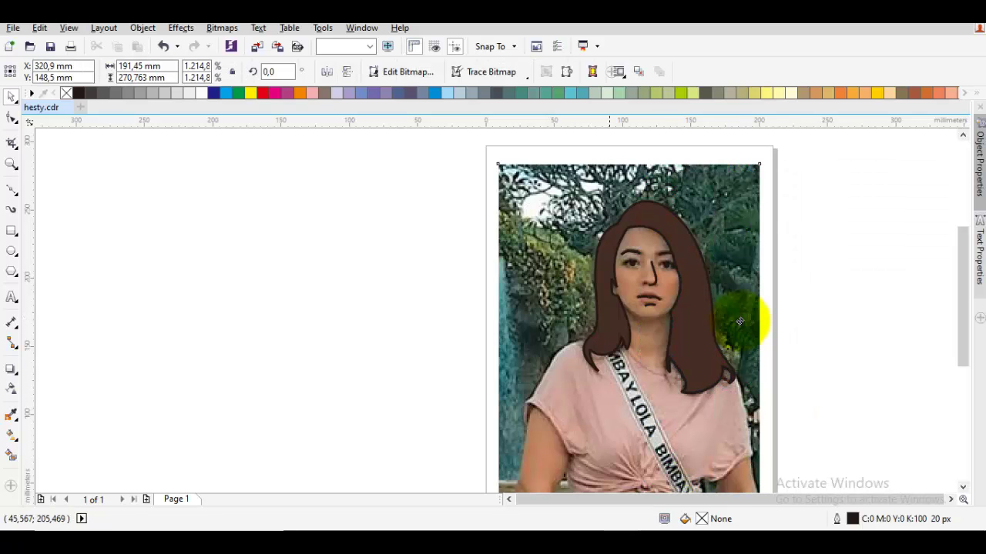
key("Escape")
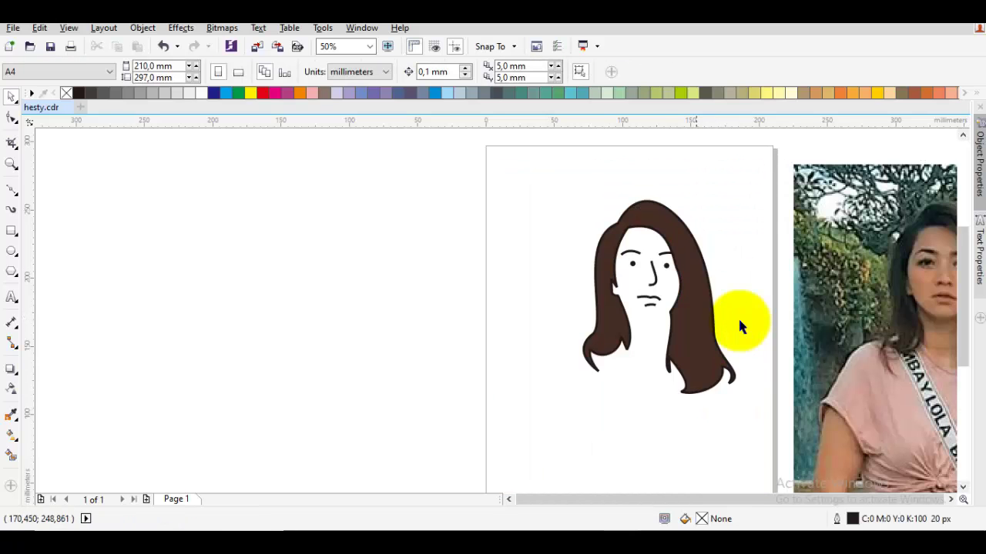
key("ctrl+z")
Reshape the right half of the mouth line by raising its end node, flattening its curve handle and shifting the middle node slightly up and left
scroll(741, 326, "up", 5)
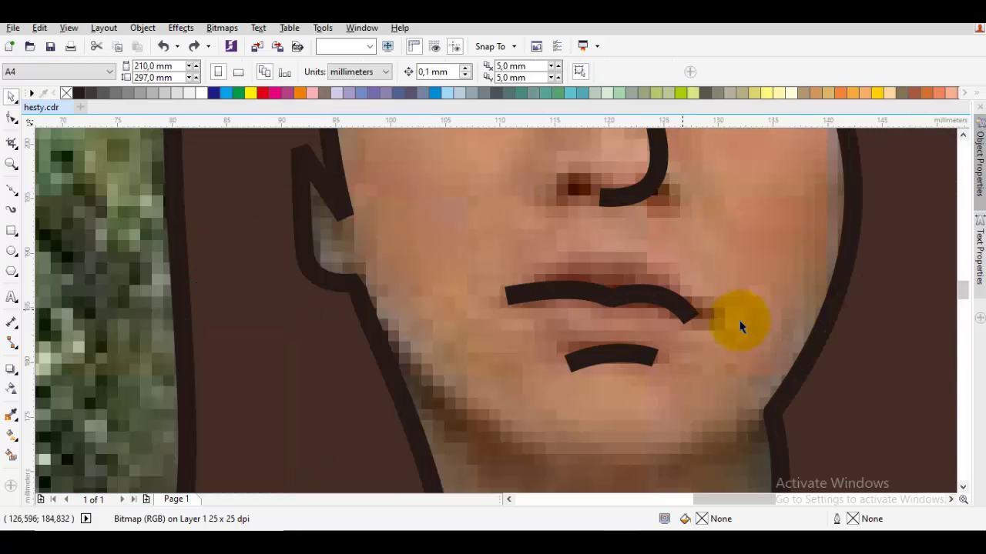
key("F10")
scroll(740, 326, "up", 2)
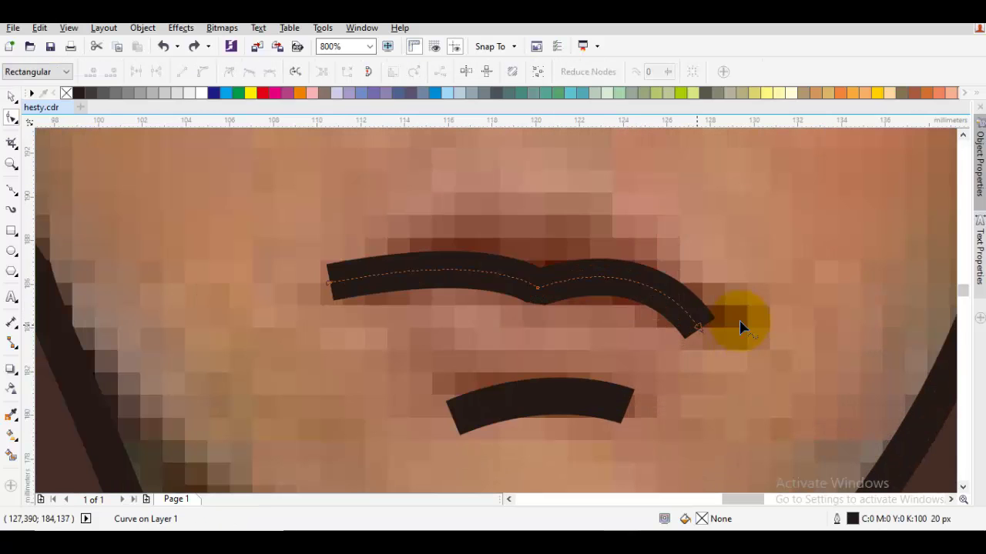
left_click_drag(697, 329, 683, 301)
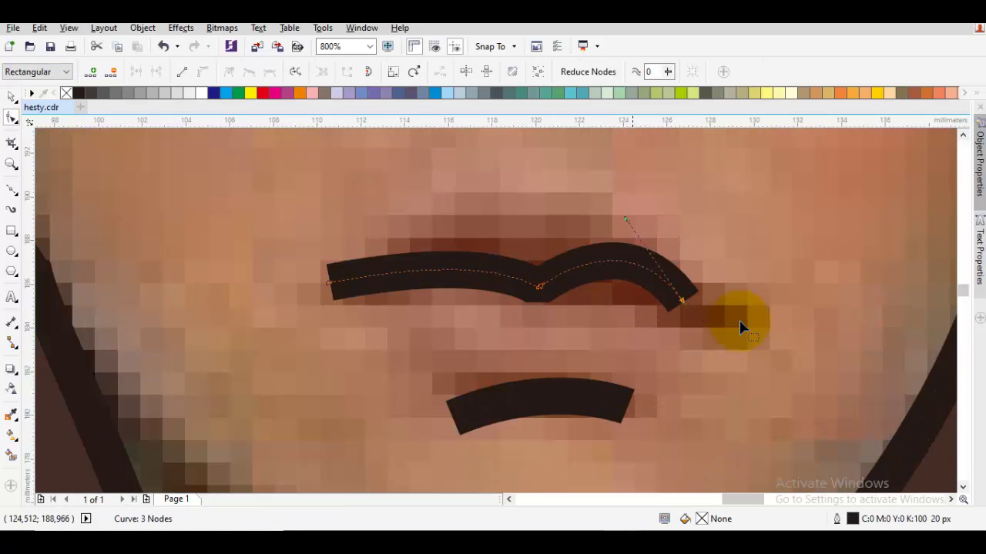
left_click_drag(626, 221, 611, 261)
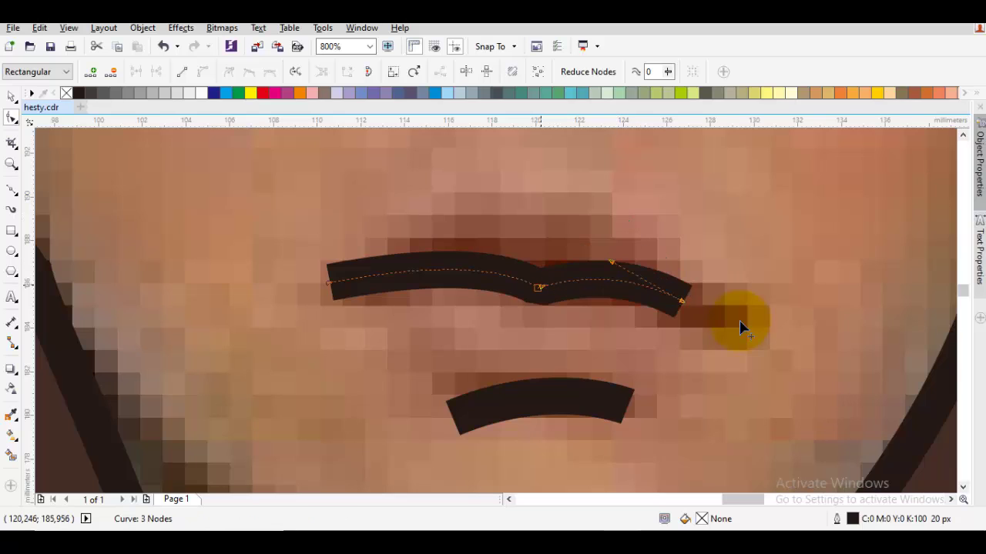
left_click_drag(539, 287, 524, 279)
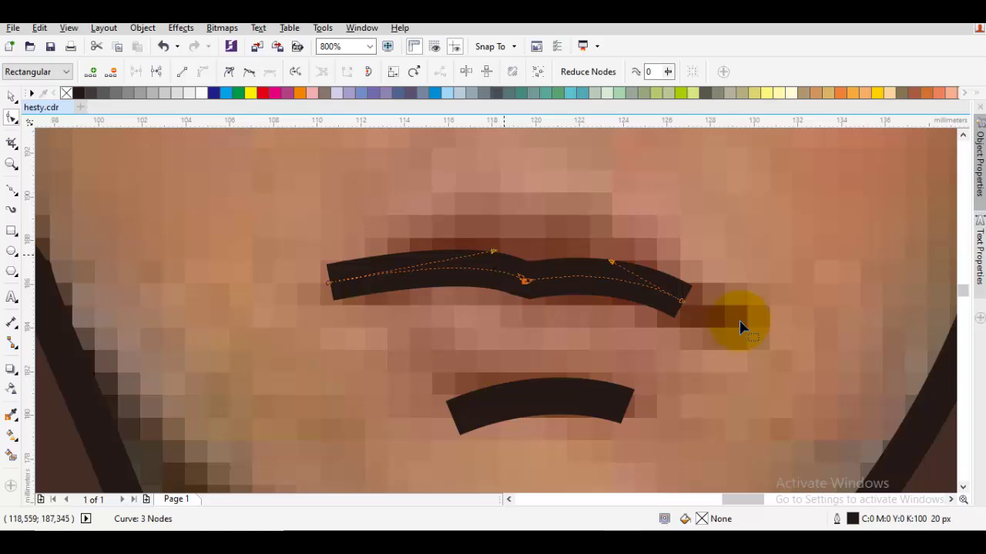
Reshape the left half of the mouth line by adjusting its curve handle and moving its end node inward, and deselect the line
scroll(739, 328, "left", 2)
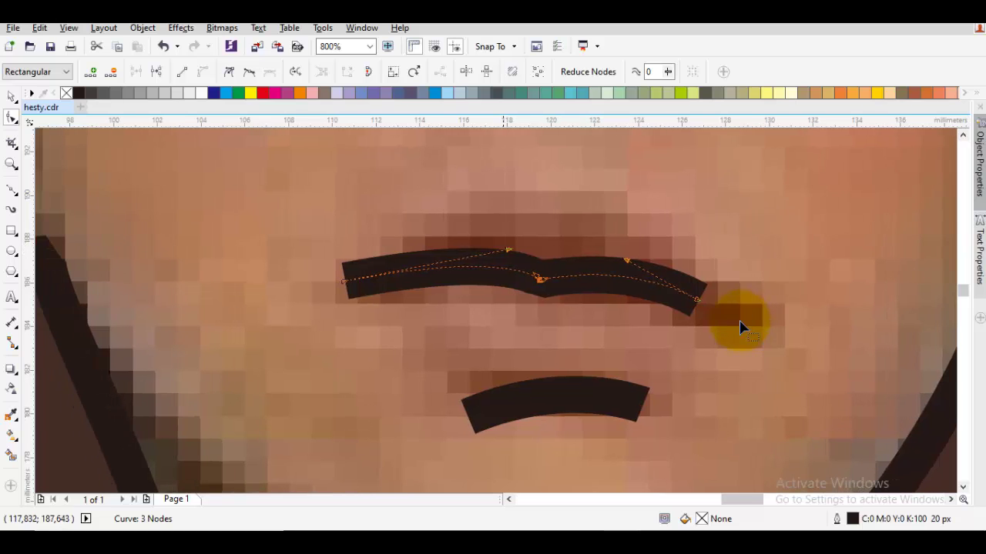
left_click_drag(506, 249, 459, 244)
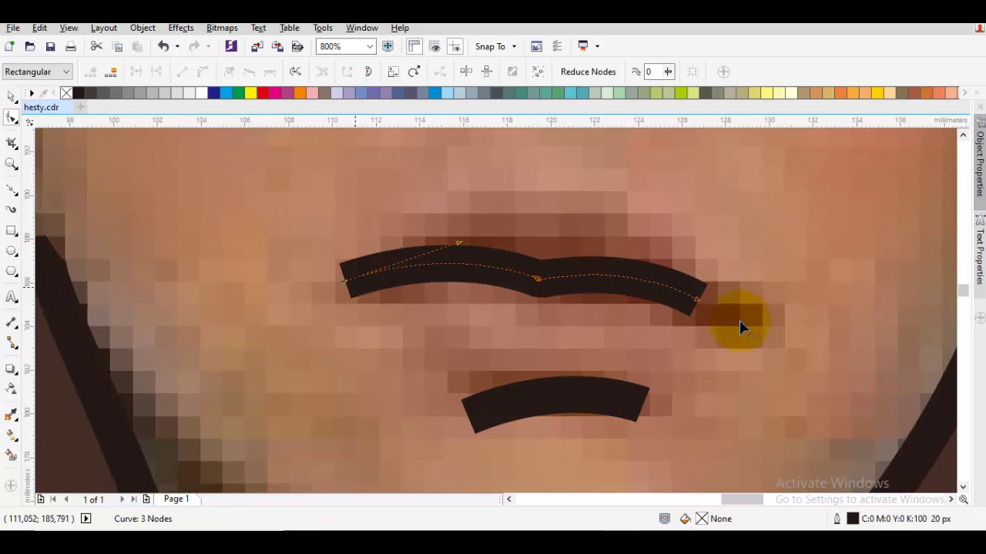
left_click_drag(344, 281, 366, 288)
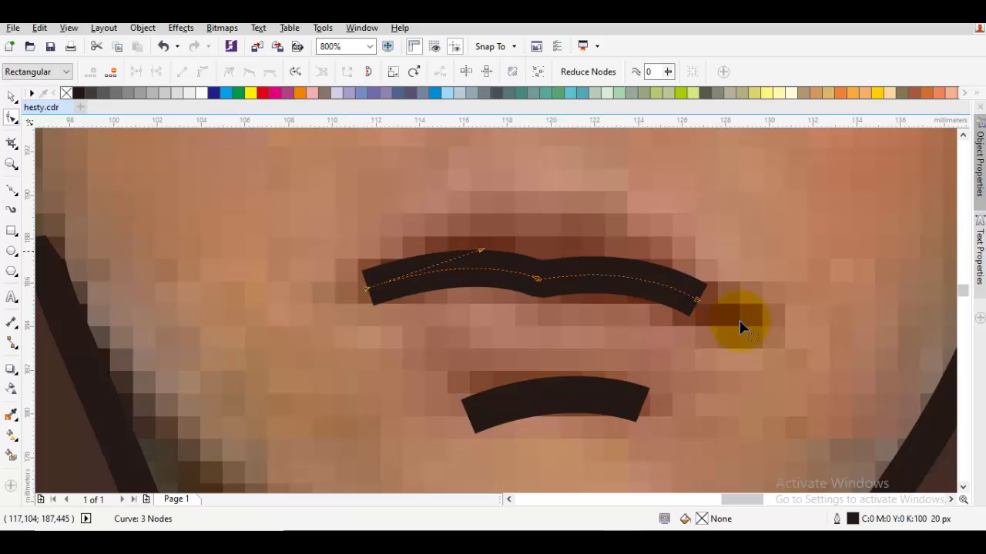
left_click_drag(484, 251, 491, 246)
key("space")
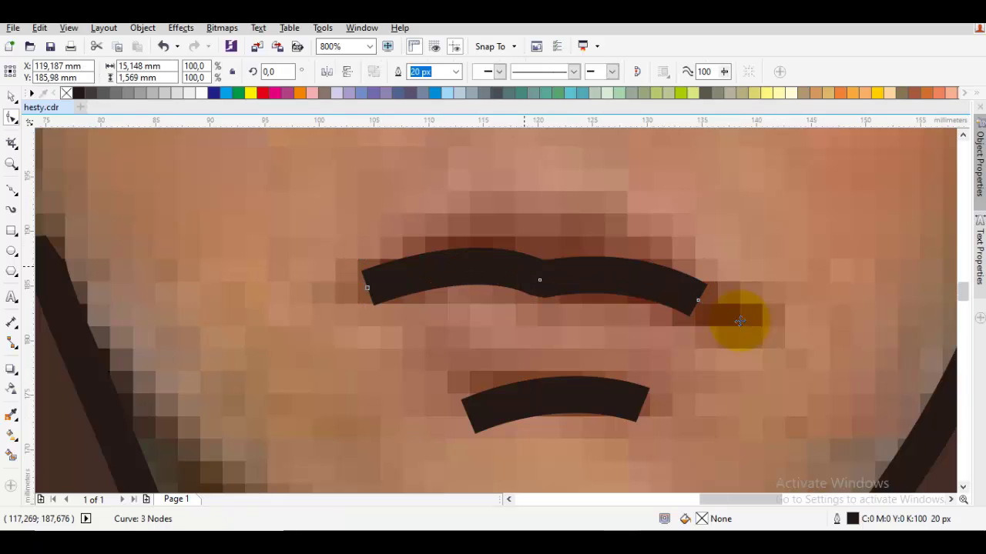
scroll(492, 246, "down", 2)
scroll(739, 320, "down", 3)
scroll(740, 324, "up", 1)
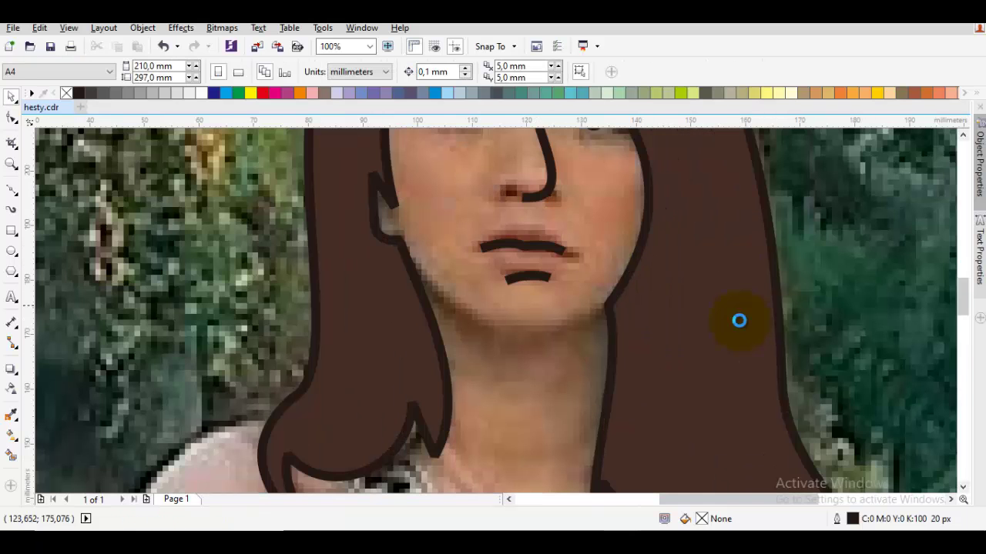
Draw a curved Bezier jawline about 38 mm wide from the base of the ear under the chin to the hair's inner corner node
key("F5")
key("F10")
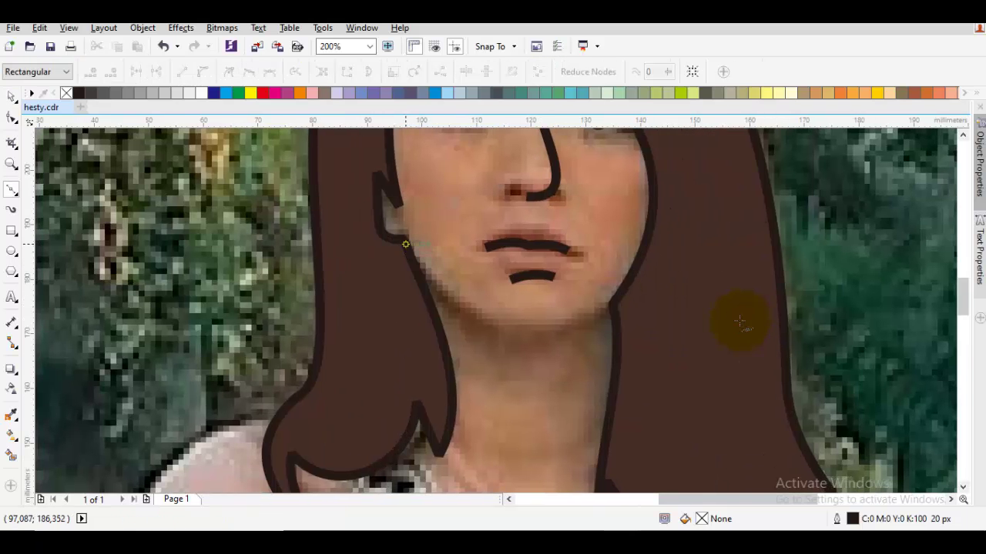
left_click_drag(405, 239, 445, 314)
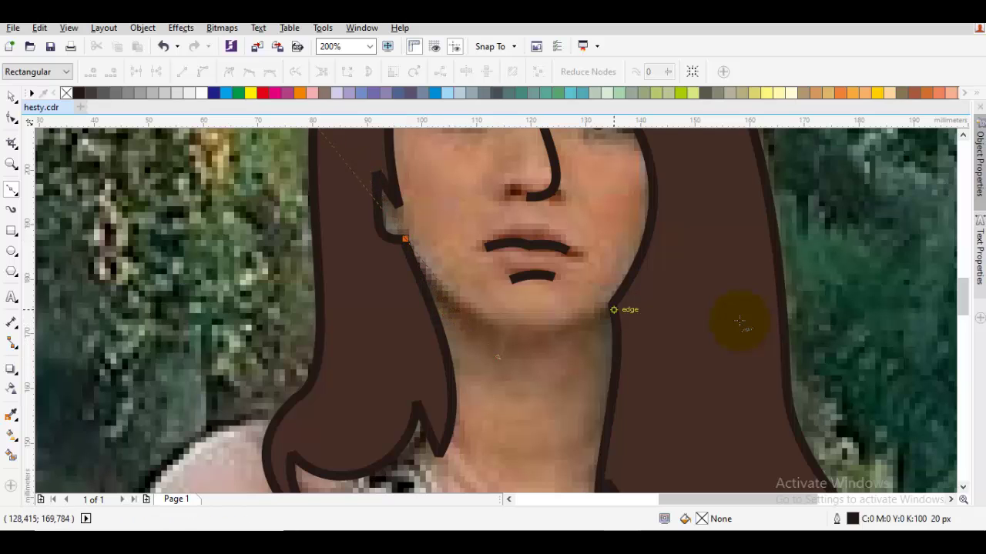
scroll(739, 322, "up", 1)
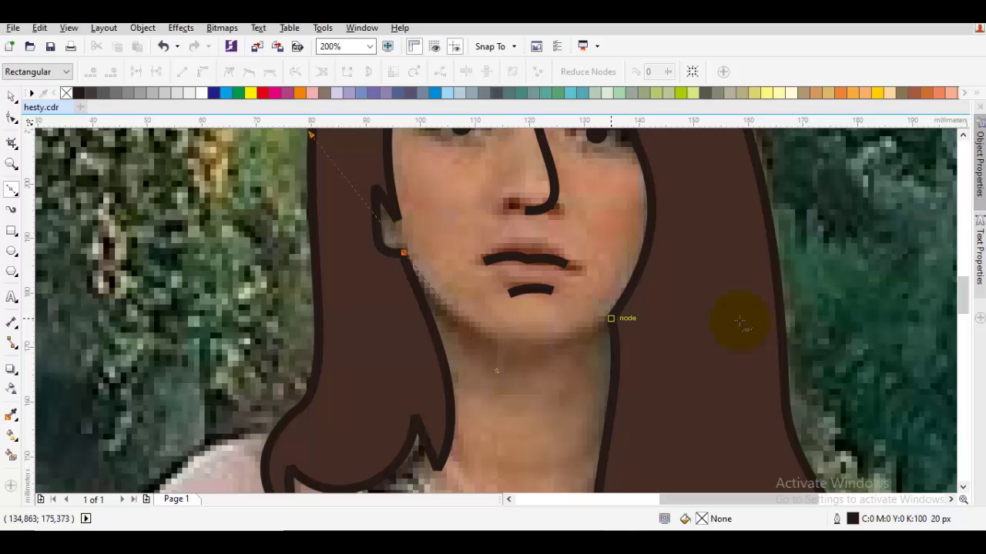
left_click_drag(609, 318, 646, 276)
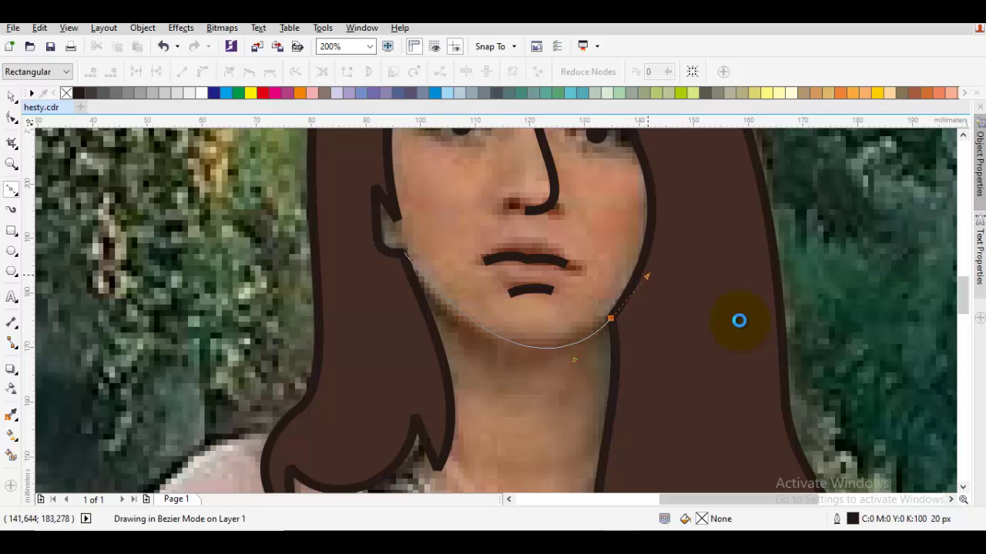
Reshape the jawline by pulling its ear-side curve handle outward and lowering the other handle slightly, and deselect the line
key("F10")
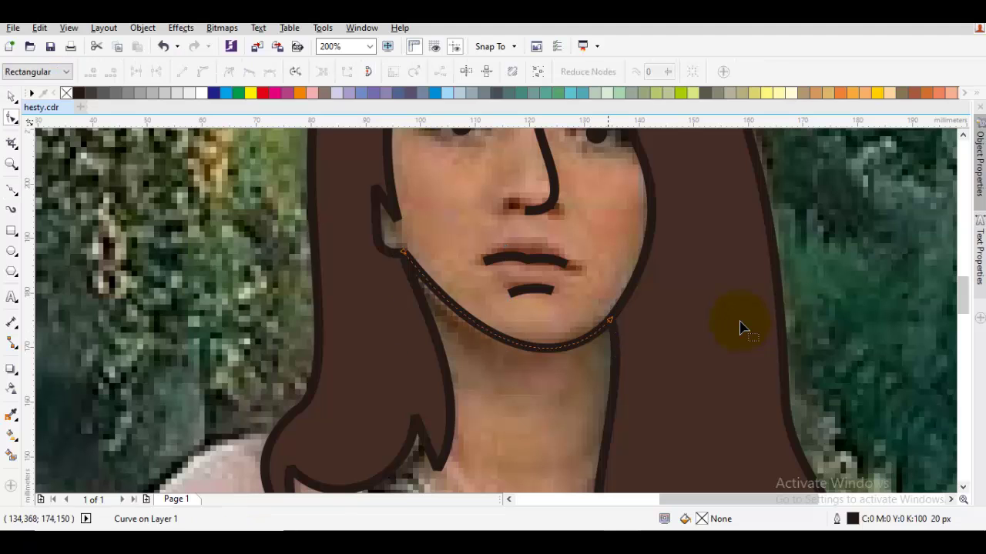
key("ctrl+a")
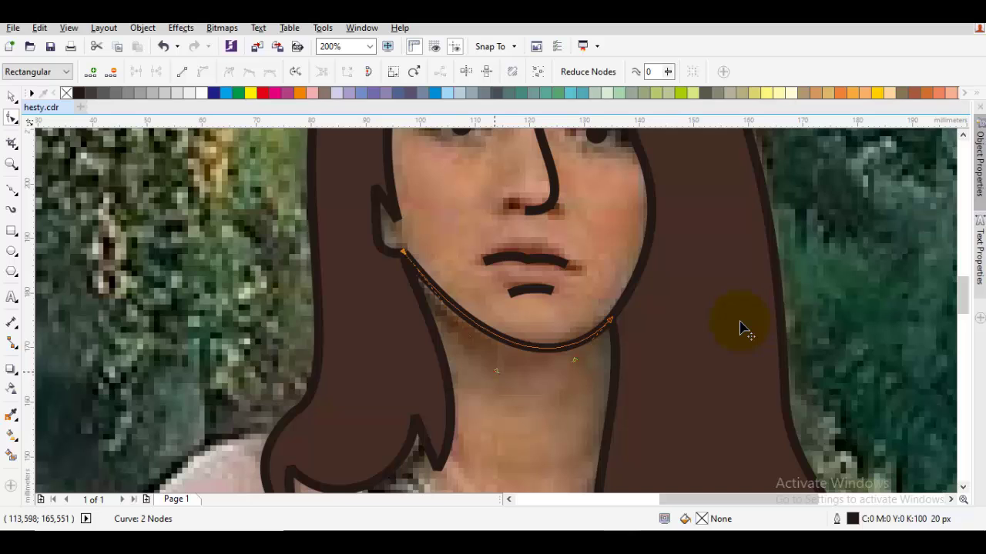
left_click_drag(496, 370, 465, 364)
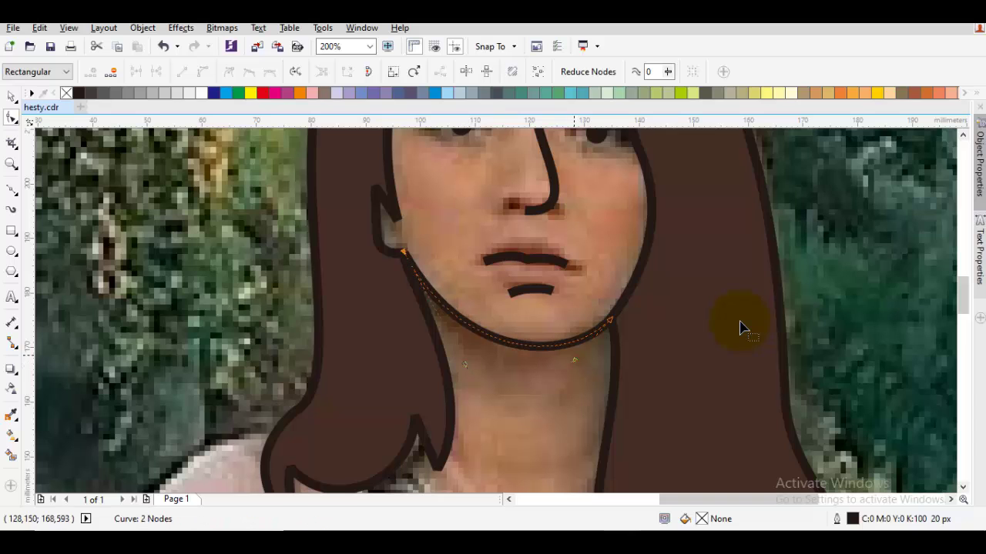
left_click_drag(573, 359, 566, 368)
key("space")
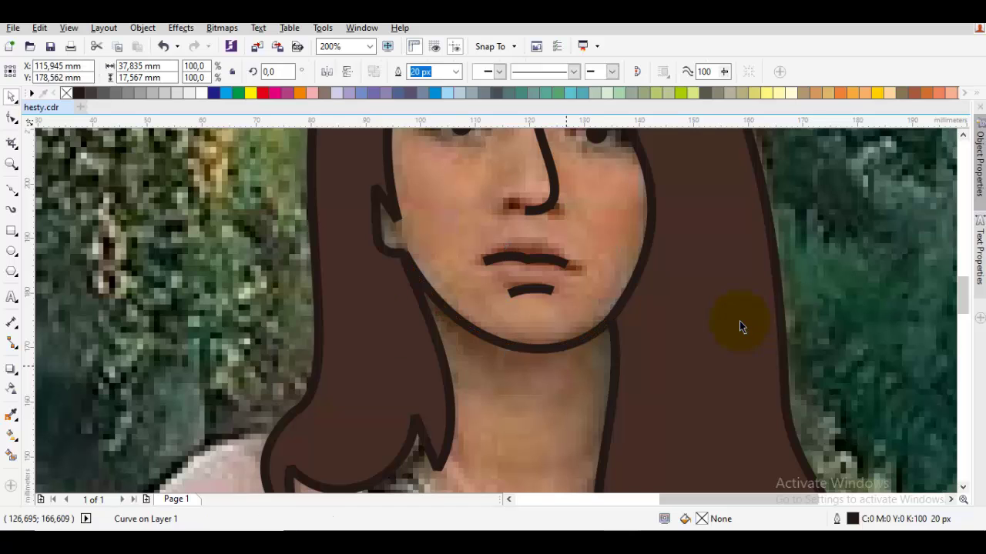
key("Escape")
Move the photo off the page to check the traced artwork with the jawline, and undo the move
scroll(739, 327, "down", 1)
left_click_drag(739, 327, 689, 273)
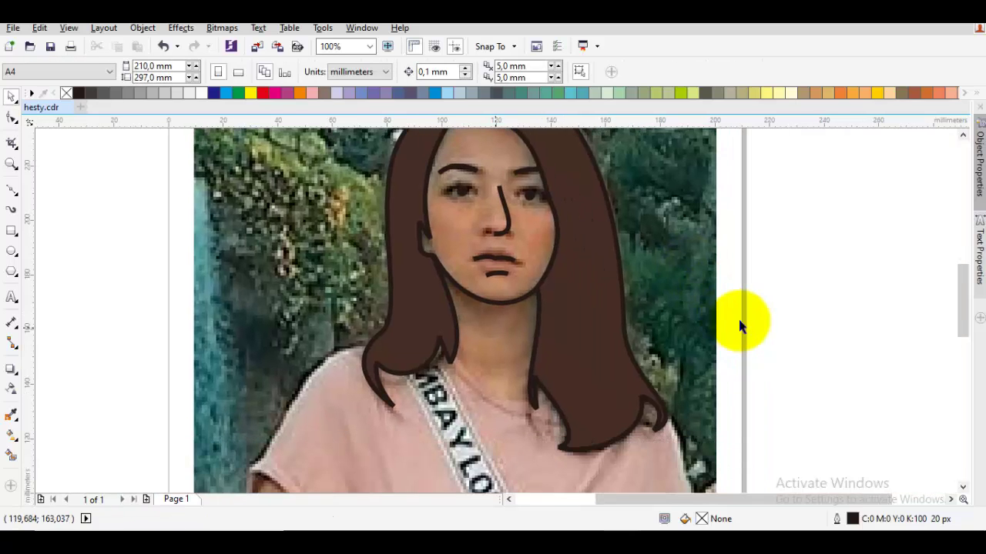
scroll(740, 327, "down", 1)
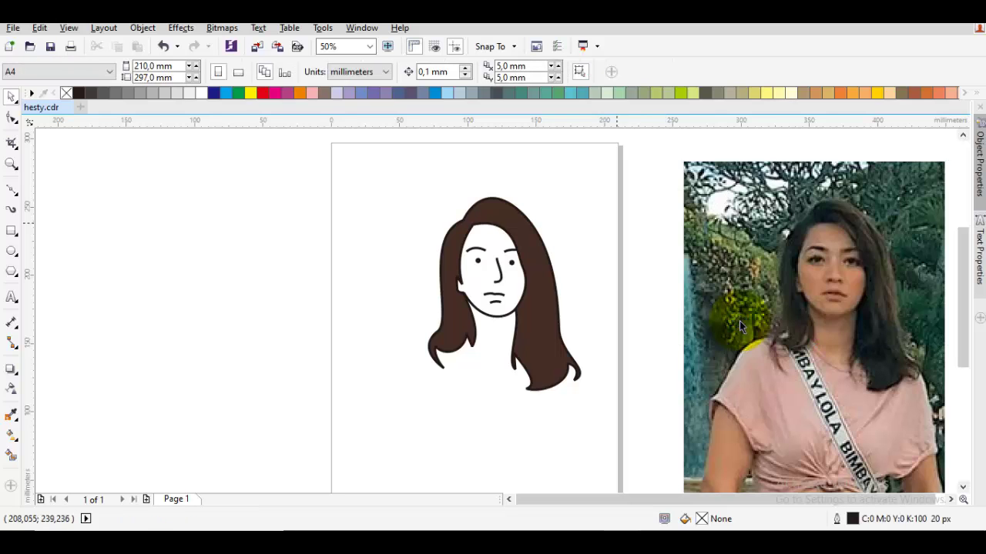
key("ctrl+z")
Lower the tip node of the short hair strand beside the neck, adjust its inner edge's curve handles, and deselect the hair
scroll(740, 327, "up", 2)
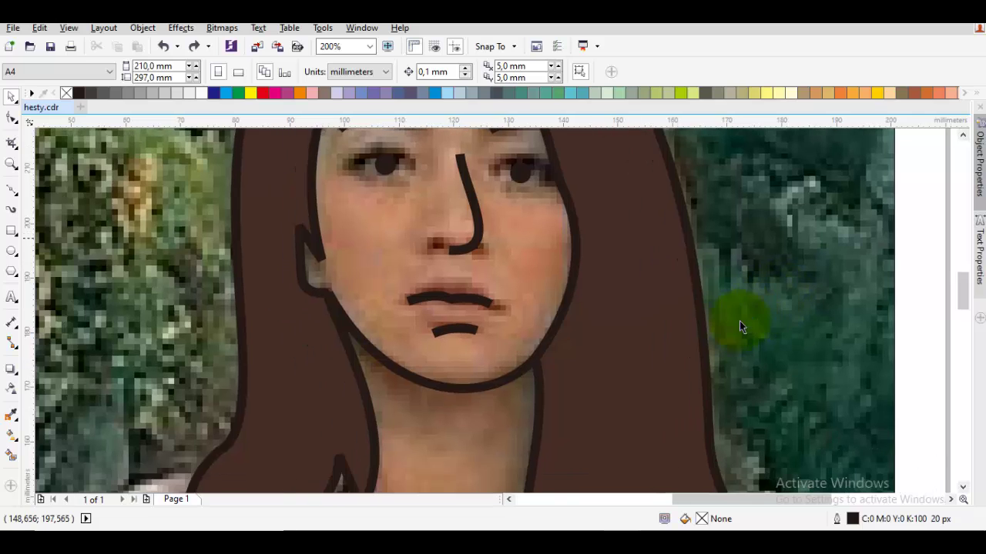
scroll(739, 327, "down", 1)
key("F10")
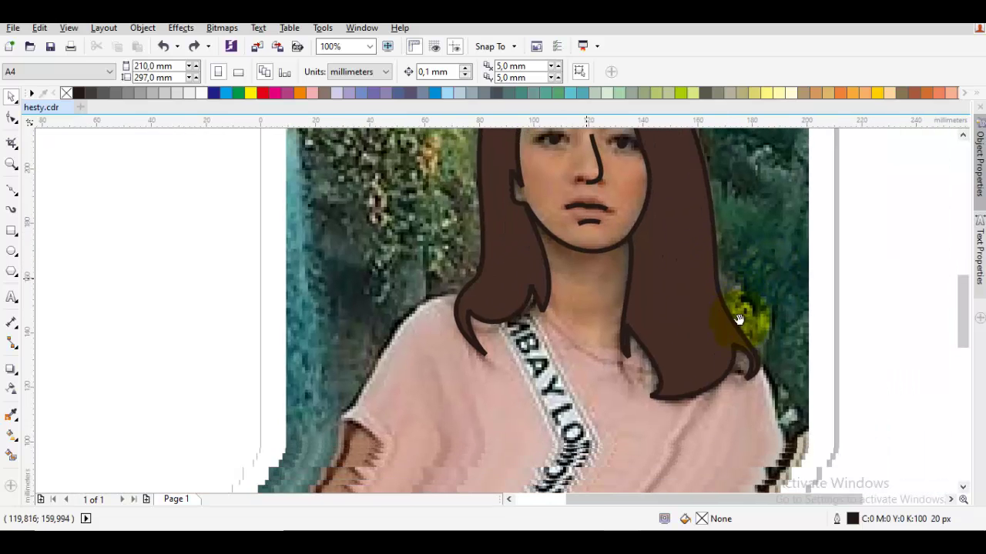
scroll(739, 324, "up", 1)
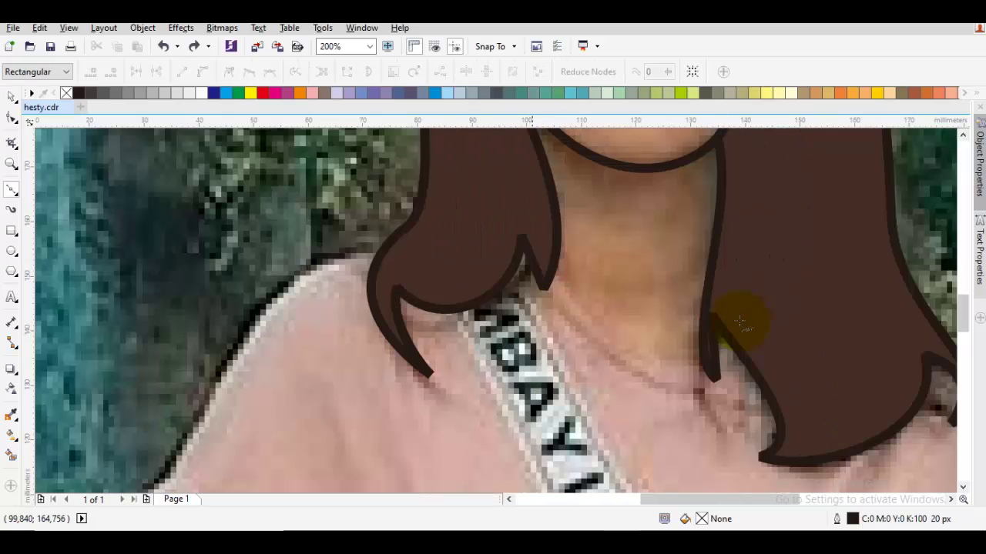
left_click(740, 322)
key("F10")
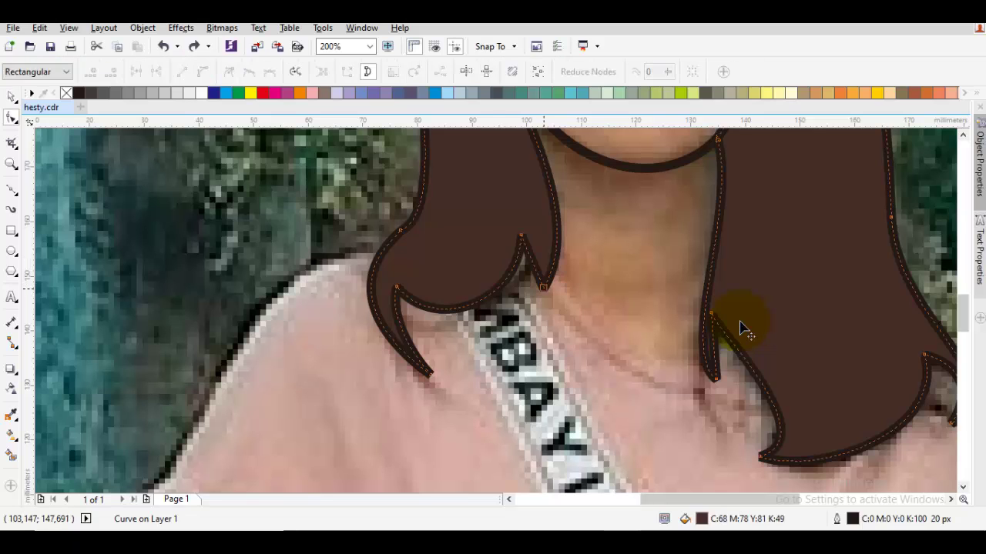
left_click(739, 328)
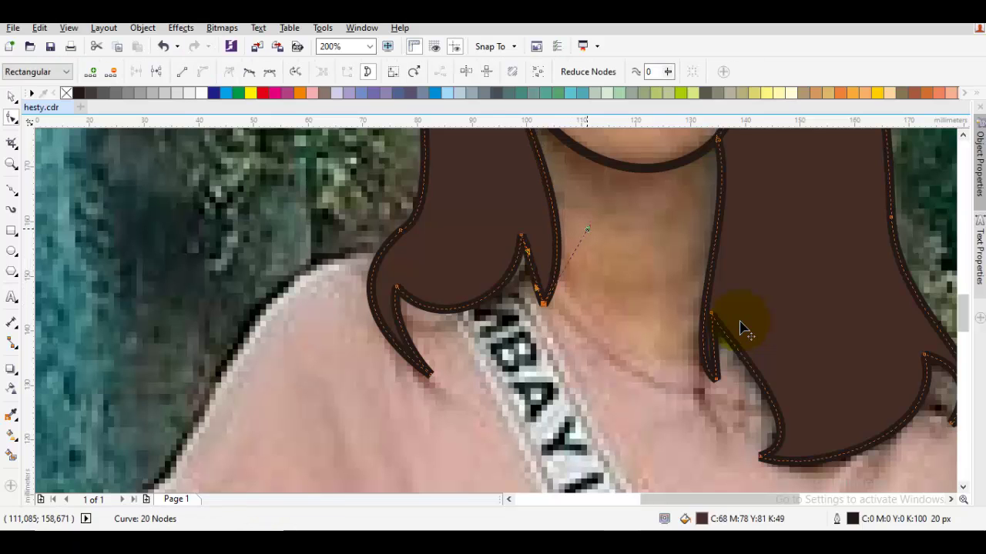
scroll(739, 327, "up", 2)
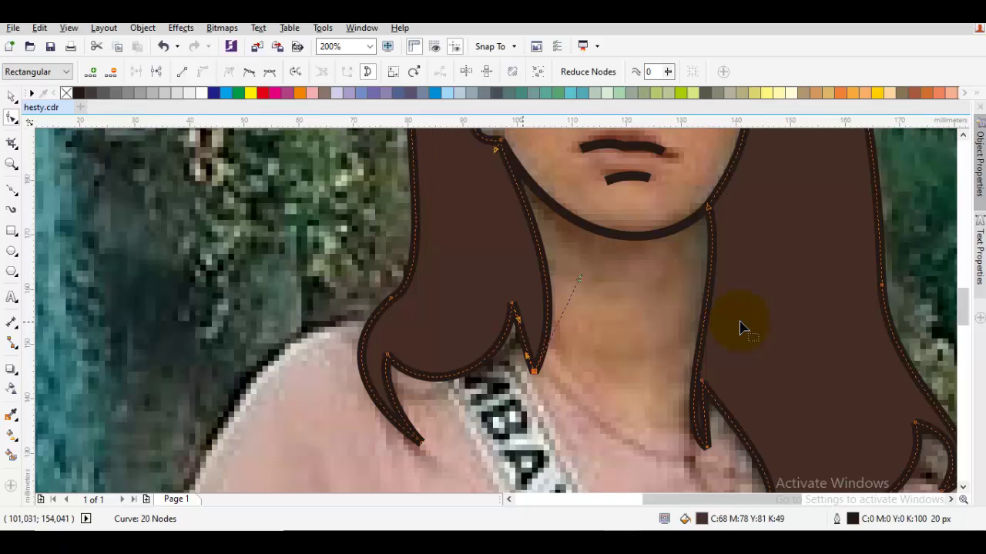
left_click_drag(521, 318, 533, 371)
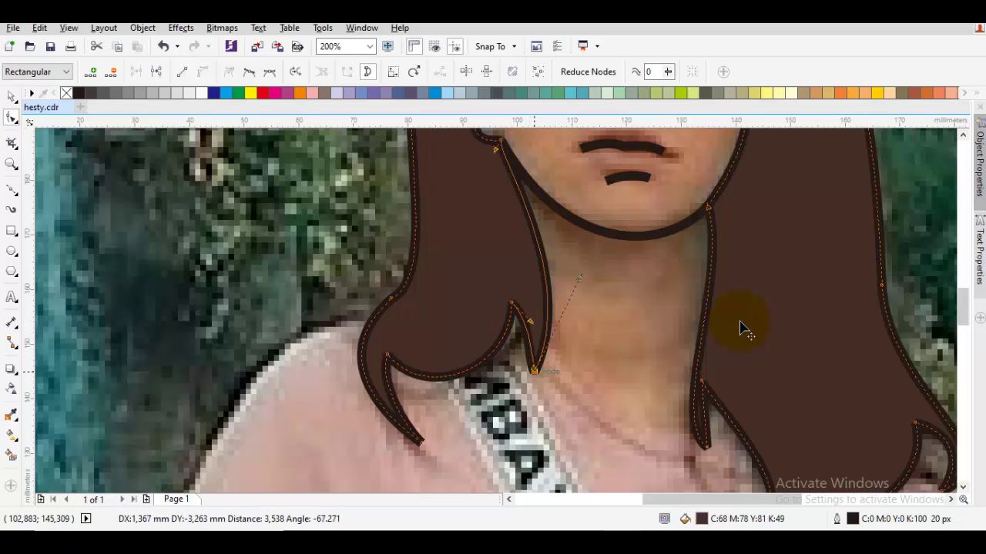
key("Escape")
key("space")
Shift the jawline's ear-side end node slightly outward so it meets the base of the ear line, and deselect it
scroll(739, 321, "up", 2)
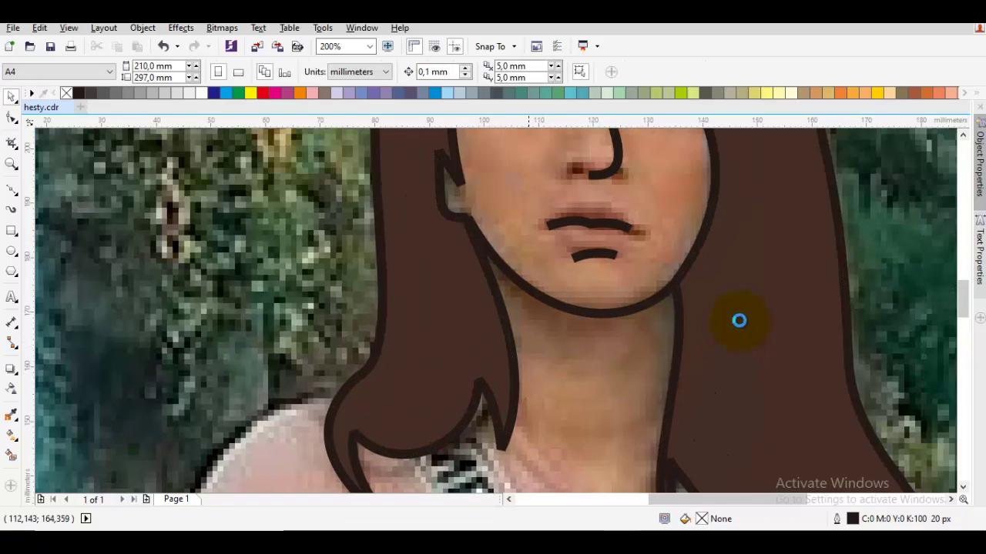
scroll(740, 326, "up", 2)
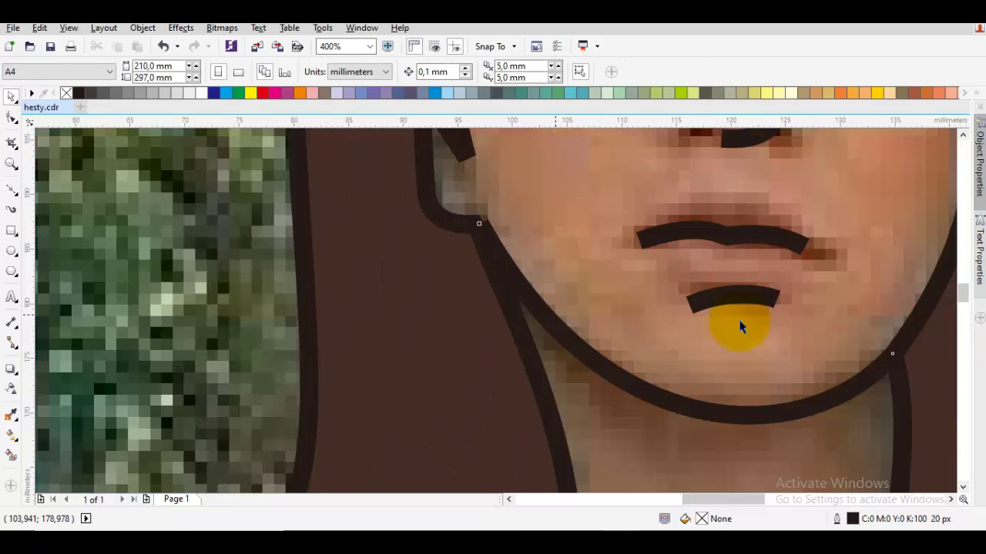
key("space")
mouse_move(478, 223)
left_mouse_down()
mouse_move(471, 215)
mouse_move(473, 223)
left_mouse_up()
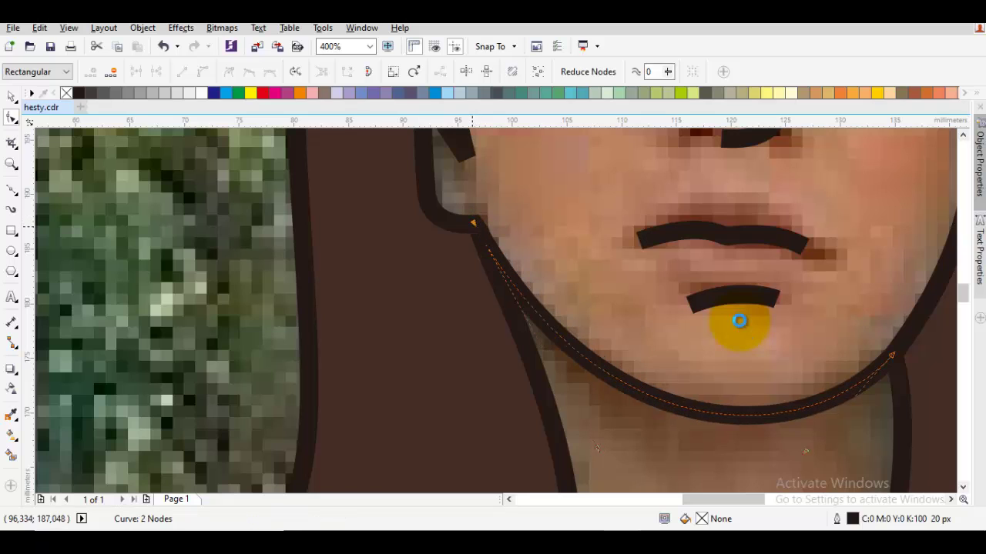
key("space")
Flatten the chin curve slightly by moving the jawline's right-hand curve handle up and inward, and deselect the line
left_click_drag(740, 327, 663, 264)
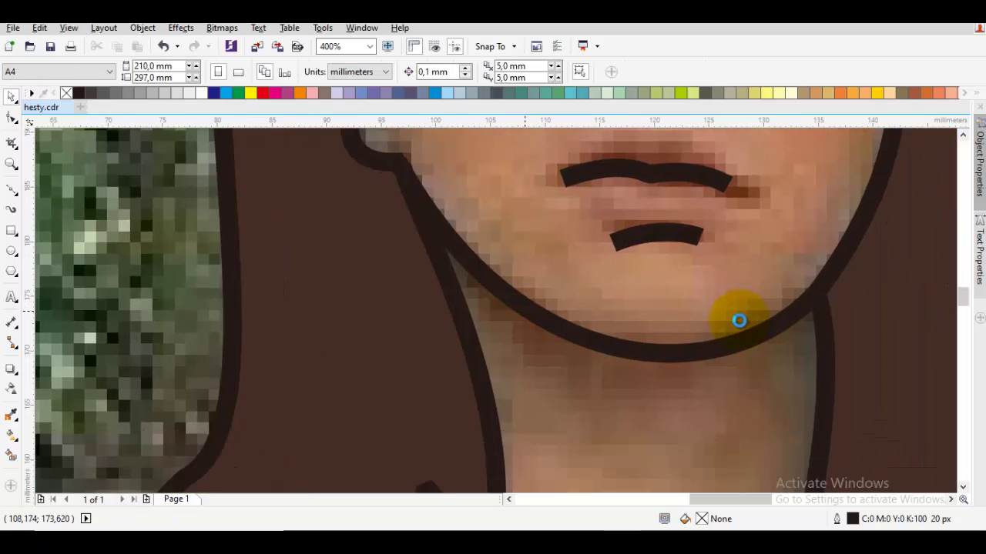
key("space")
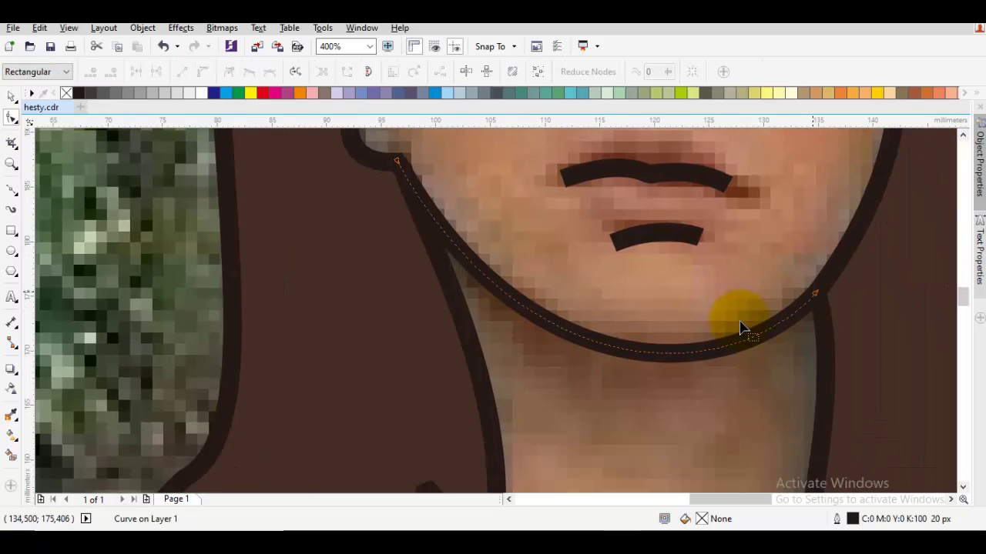
left_click(739, 324)
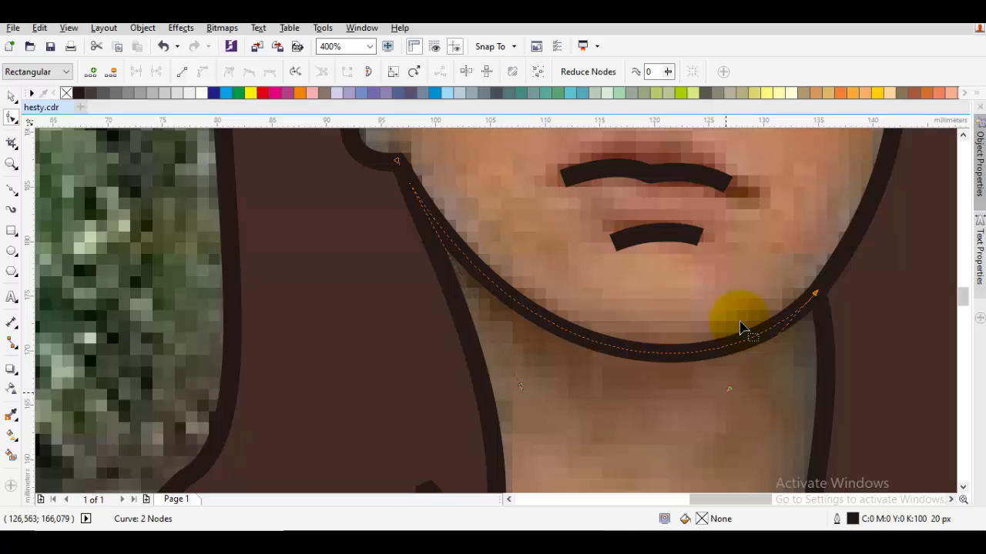
left_click_drag(739, 328, 740, 329)
key("space")
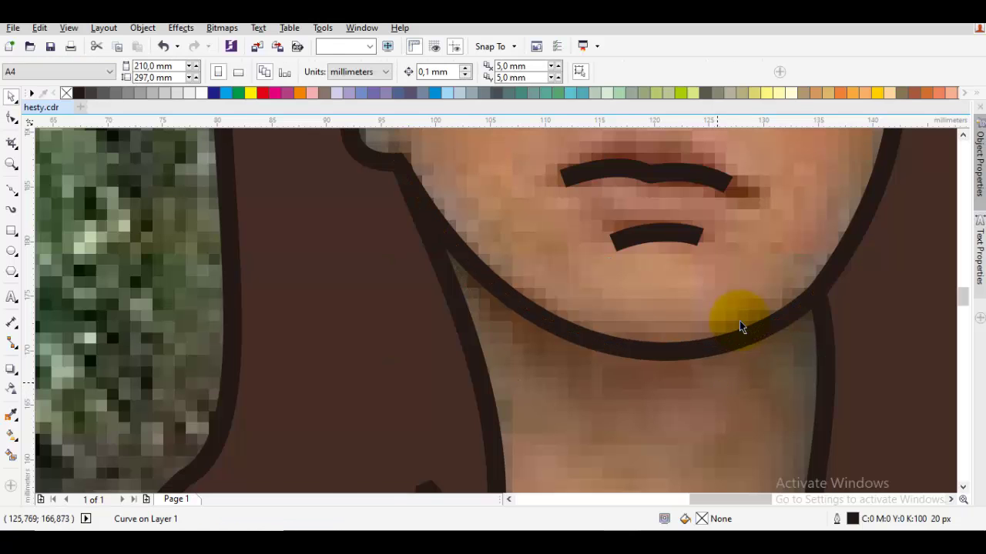
Draw a closed Bezier shape about 69 by 113 mm around the face and neck, following the neckline and running through the hair area
scroll(739, 324, "down", 1)
scroll(739, 321, "down", 1)
key("space")
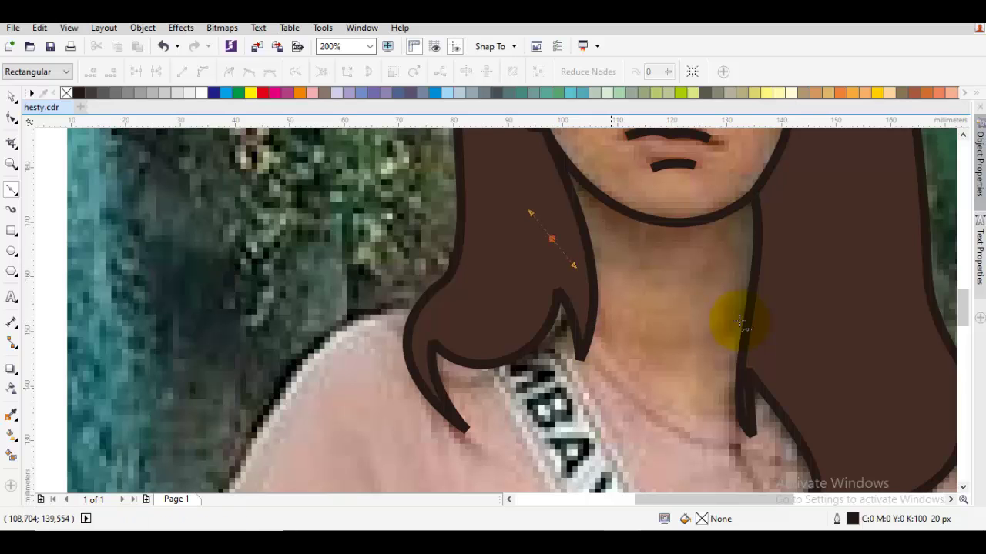
scroll(740, 323, "down", 2)
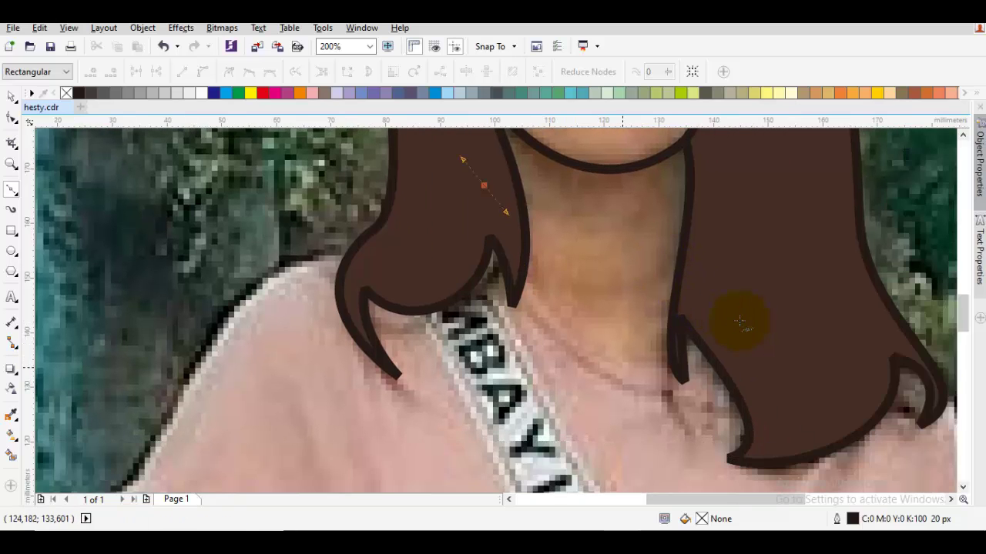
left_click_drag(626, 368, 699, 361)
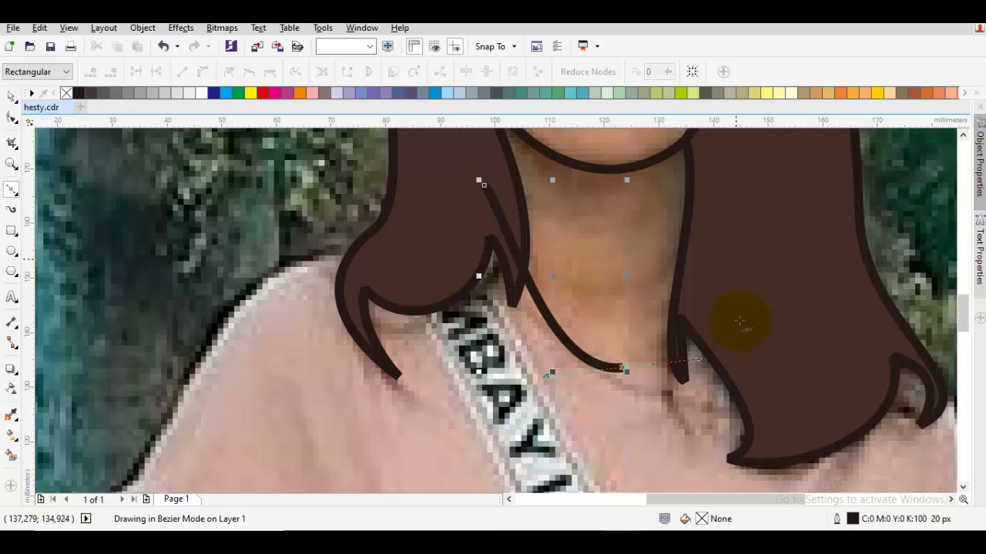
left_click(739, 319)
key("space")
scroll(740, 324, "down", 1)
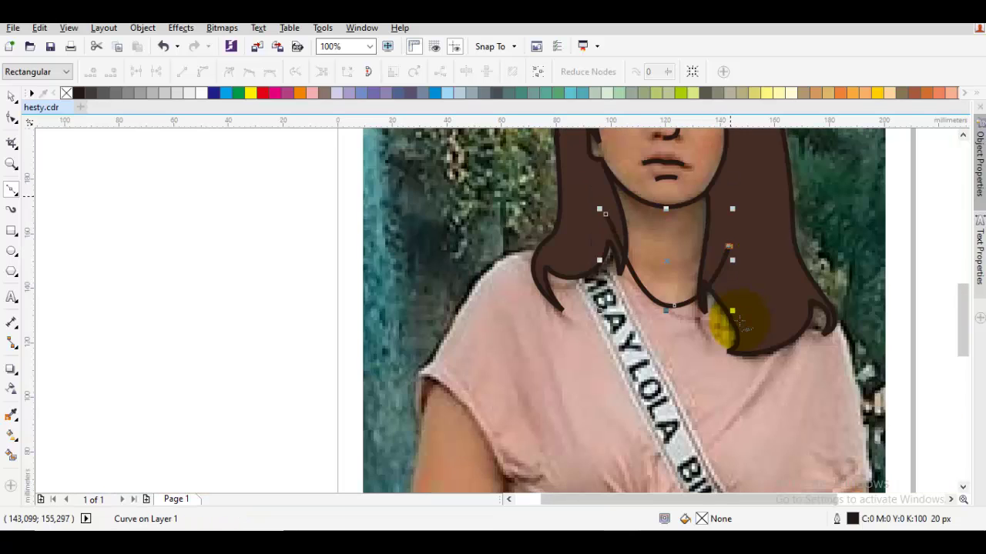
scroll(739, 321, "up", 5)
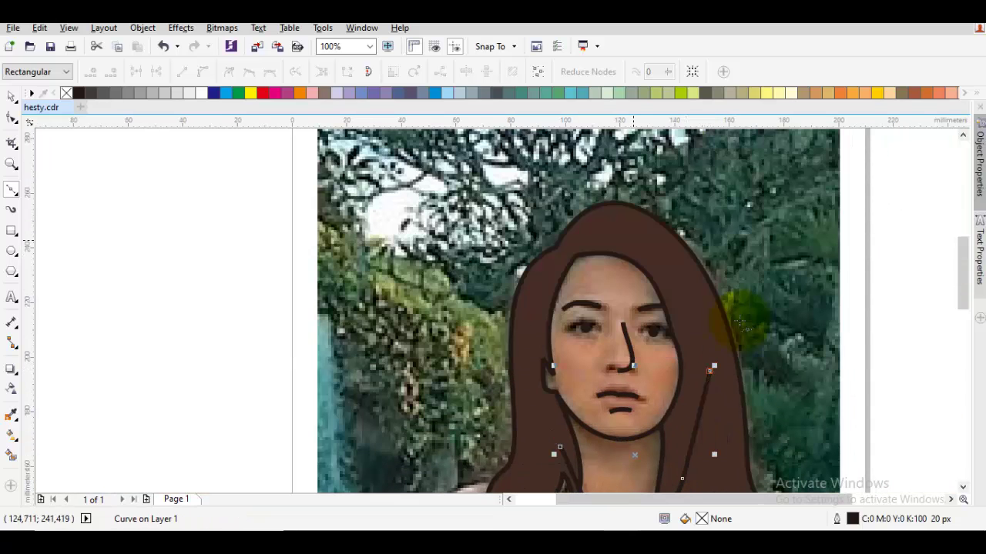
left_click_drag(633, 237, 677, 259)
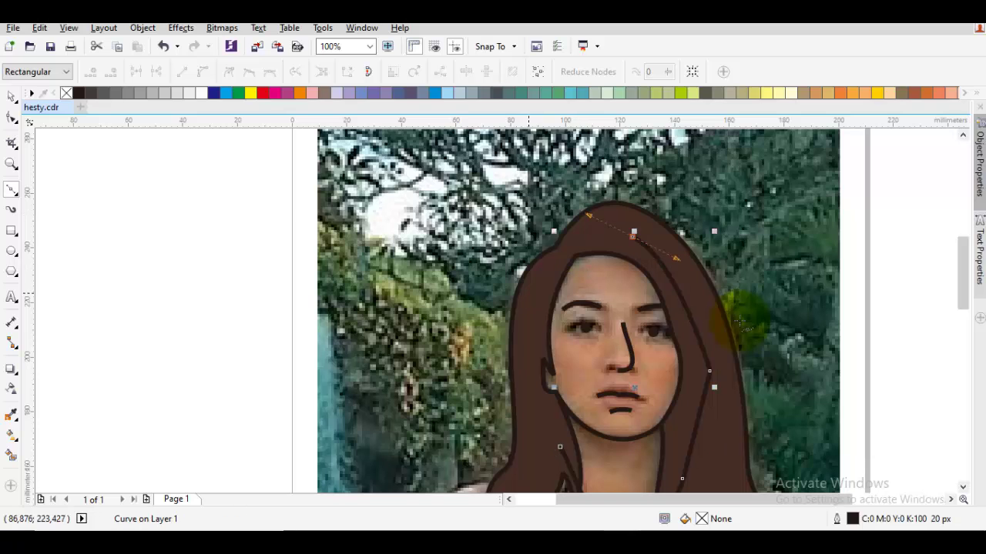
left_click_drag(528, 294, 512, 328)
scroll(513, 331, "down", 2)
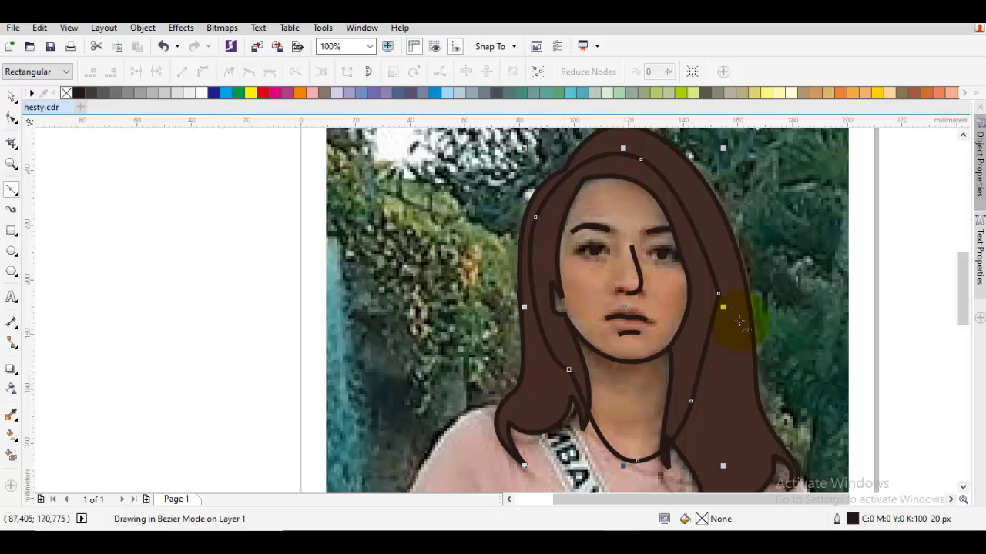
Place the face and neck shape behind the hair, fill it with light peach (C:0 M:24 Y:28 K:0), and deselect it
key("space")
right_click(739, 321)
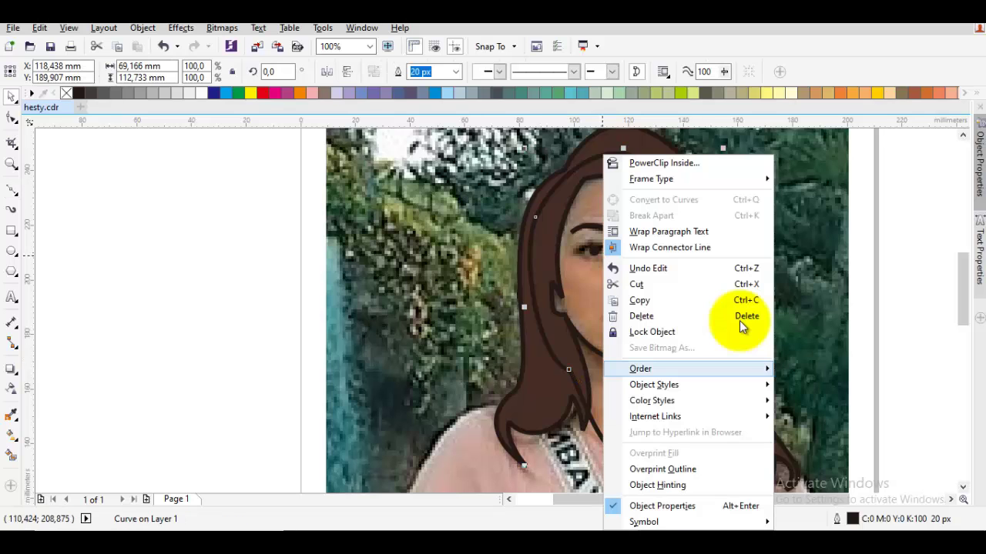
key("Right")
key("Up")
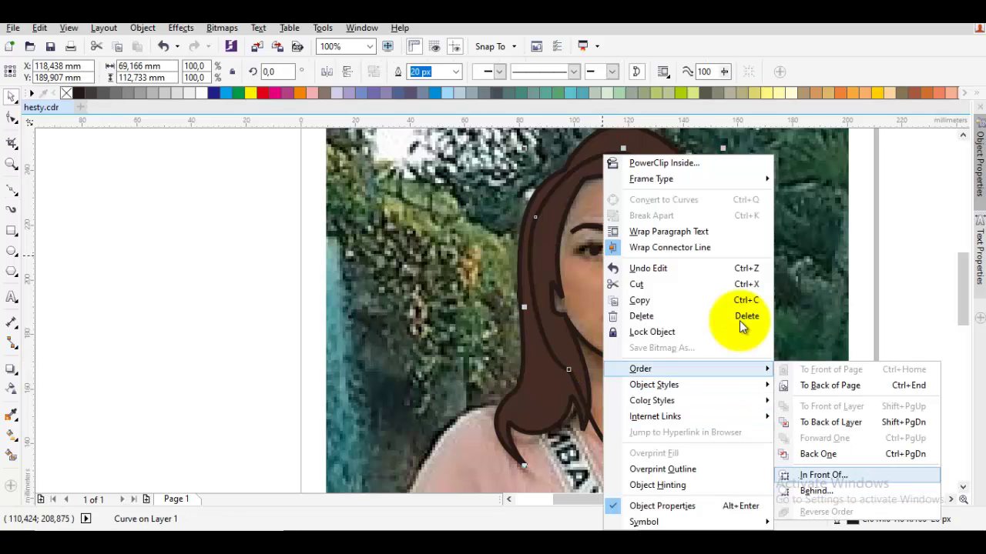
key("Down")
key("Return")
left_click(738, 321)
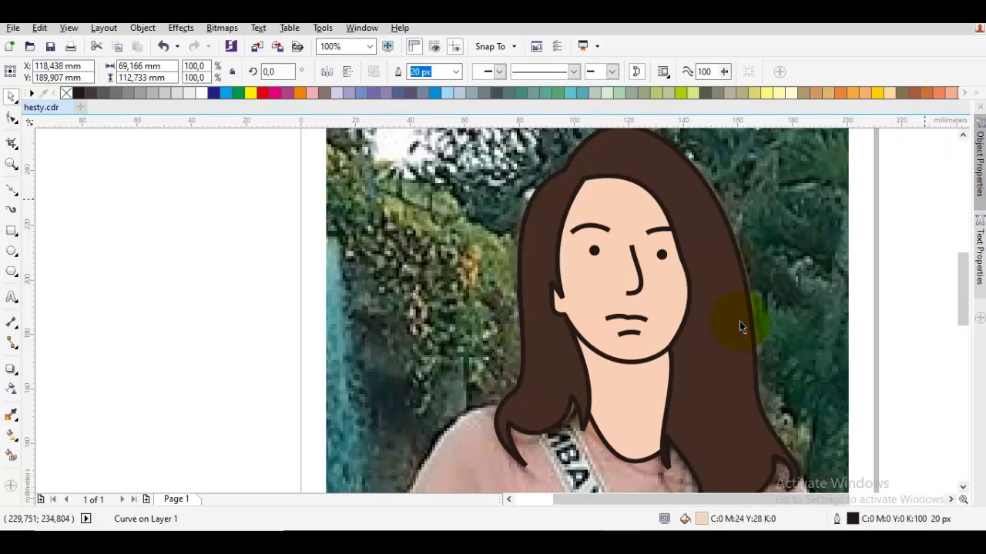
key("Escape")
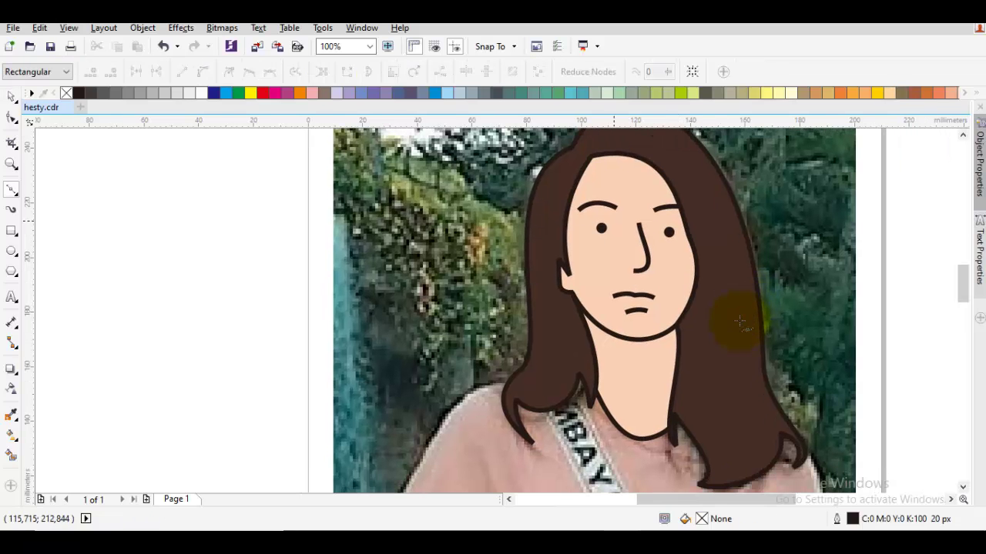
Clear the fill of the face and neck shape, and draw a curved upper-eyelid line about 11 by 2 mm over the left-hand eye
scroll(738, 323, "up", 1)
left_click(740, 327)
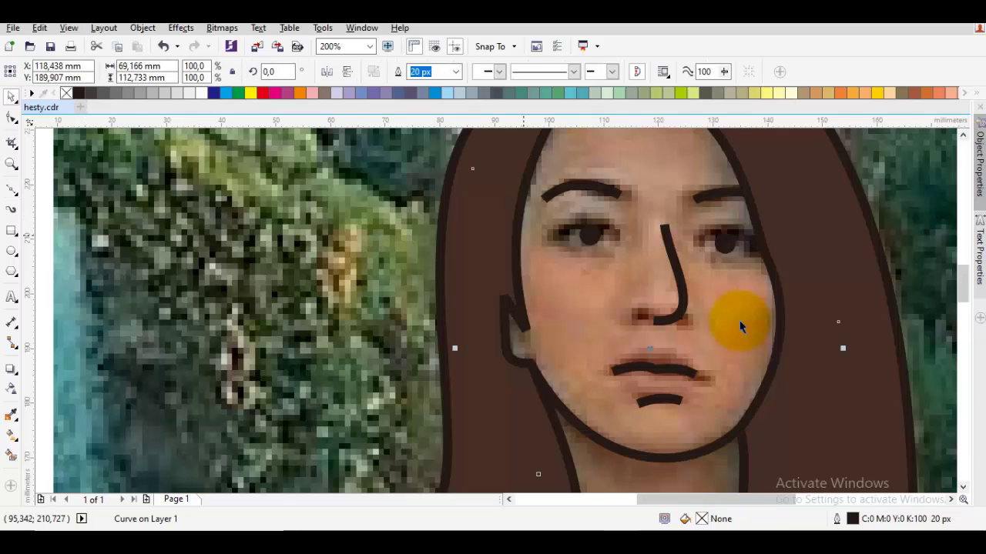
scroll(740, 323, "up", 1)
key("F5")
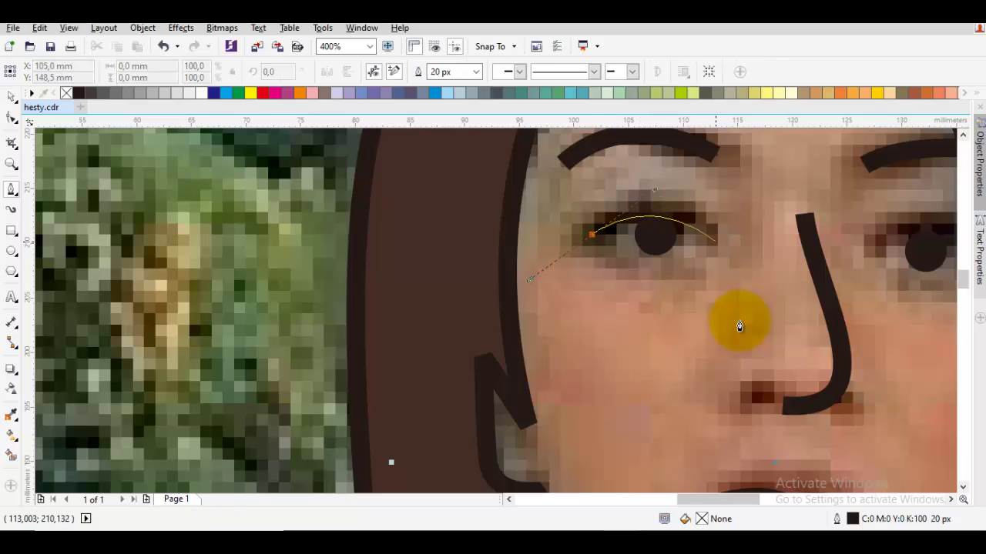
left_click(717, 241)
scroll(740, 326, "right", 5)
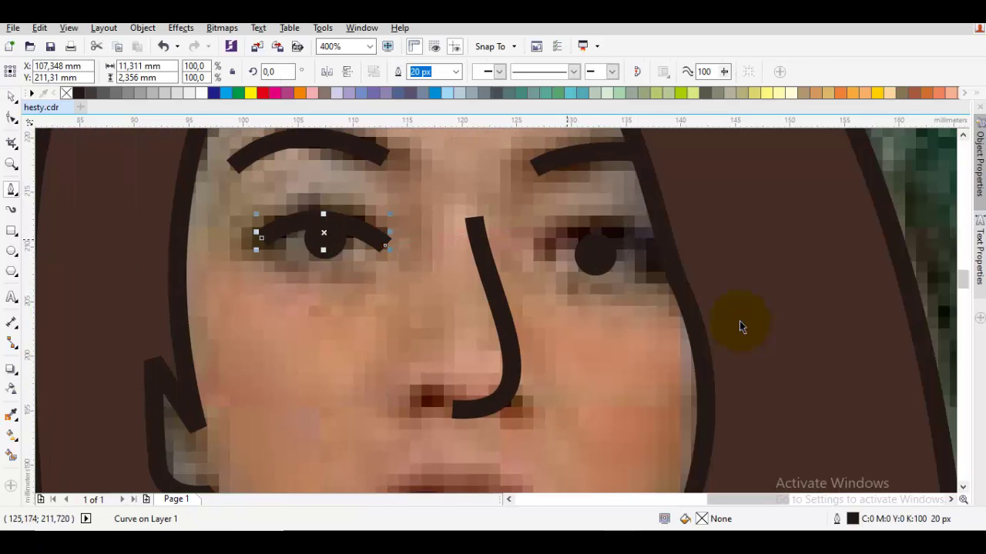
Draw a matching curved upper-eyelid line over the right-hand eye, ending near the hair edge, and deselect it
key("F5")
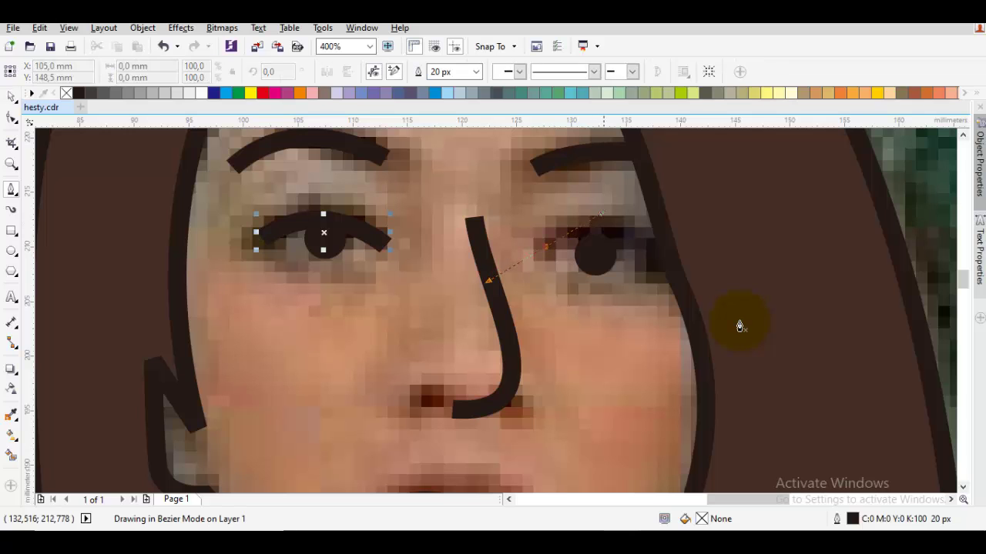
left_click(650, 265)
key("space")
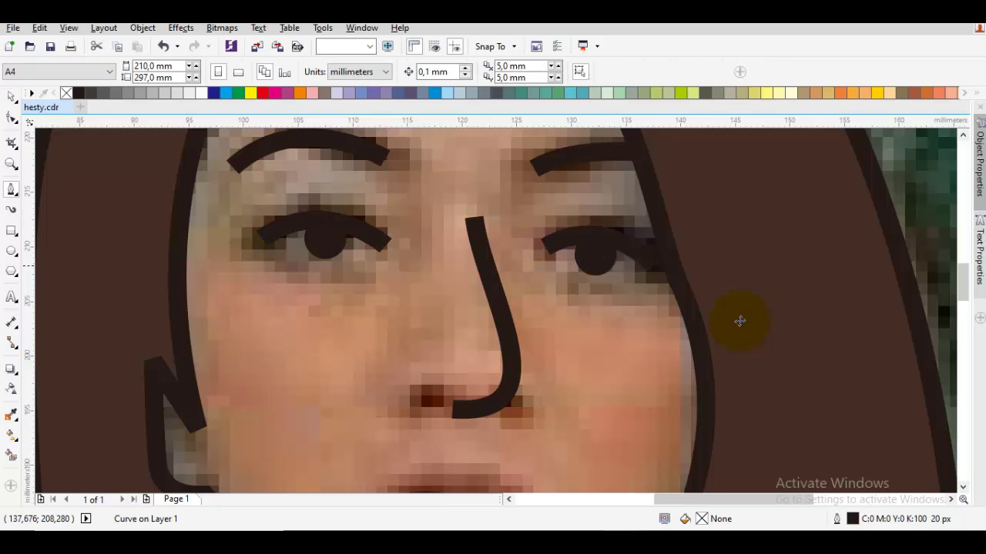
Adjust the outer end node and curvature of the right-hand eyelid line so it ends beside the face outline, and deselect it
scroll(650, 265, "down", 2)
key("space")
scroll(740, 327, "up", 3)
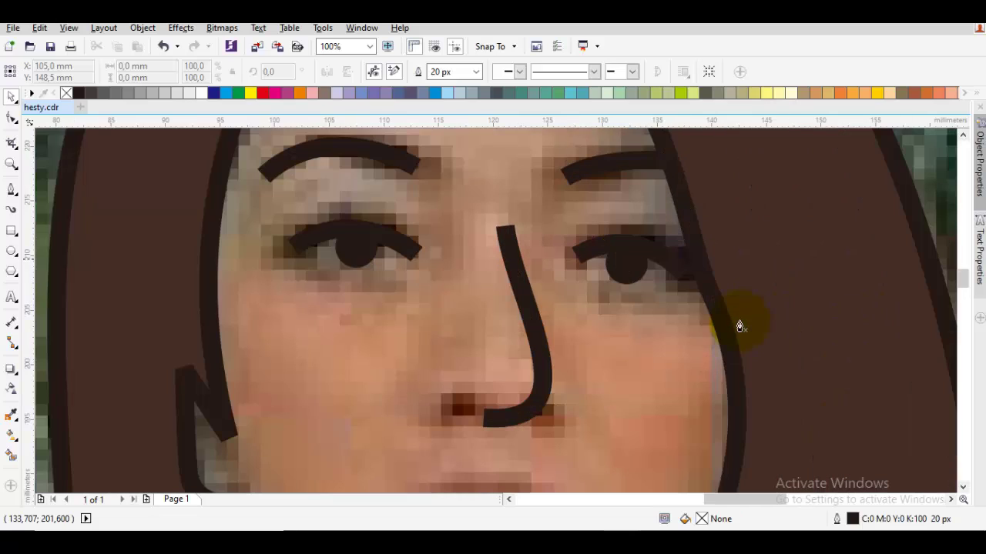
key("space")
key("F10")
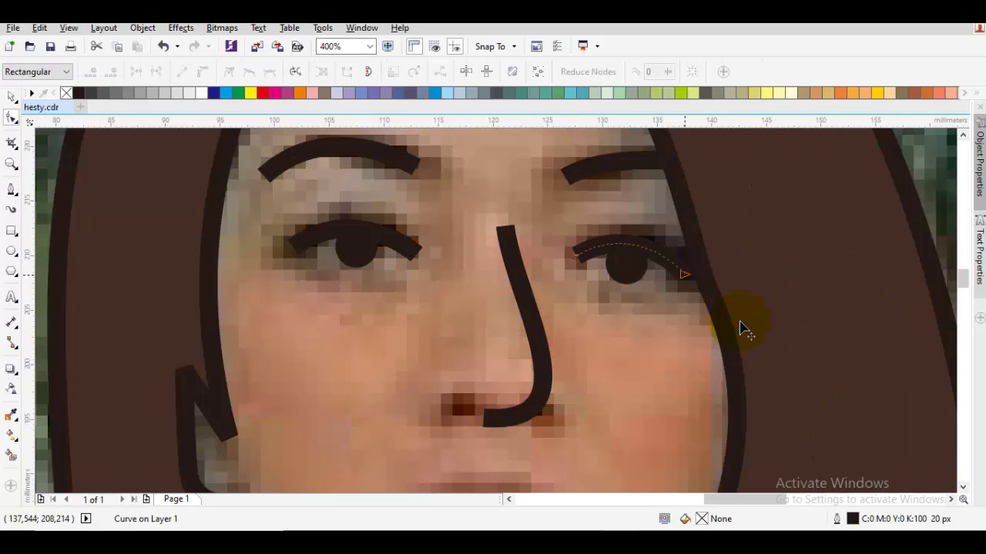
key("ctrl+a")
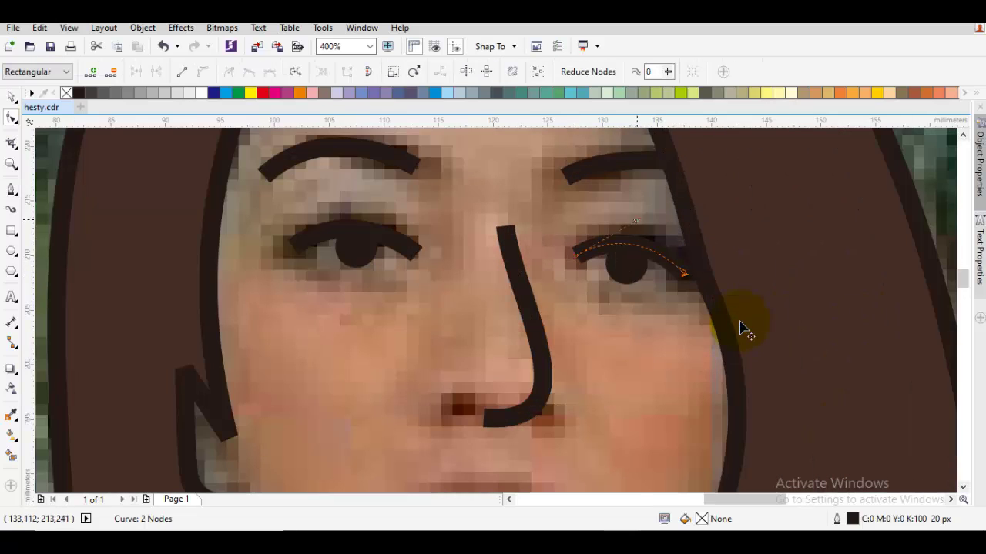
key("space")
key("Escape")
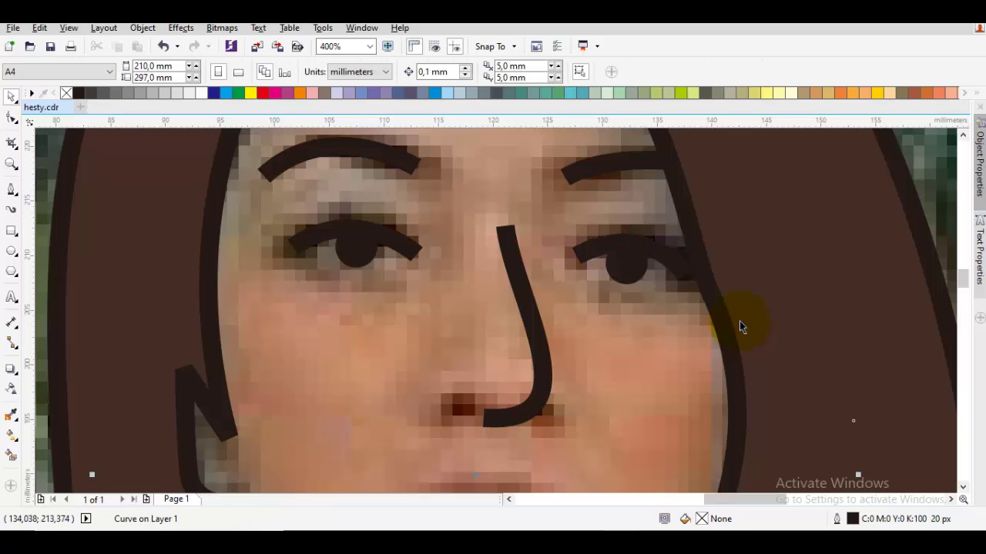
Fill the face and neck shape with light peach (C:0 M:20 Y:40 K:0) and deselect it
left_click(739, 327)
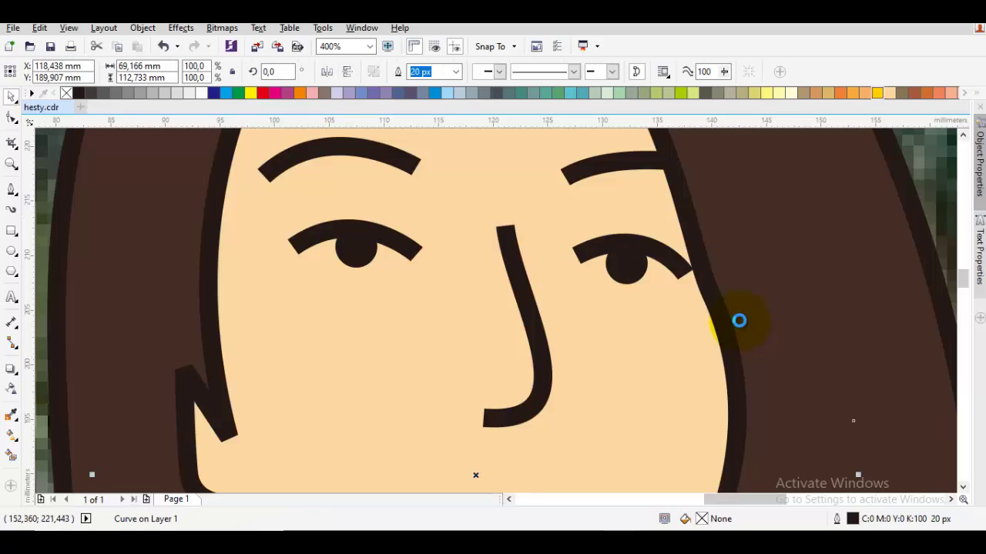
scroll(739, 323, "down", 4)
double_click(740, 321)
left_click_drag(739, 320, 652, 322)
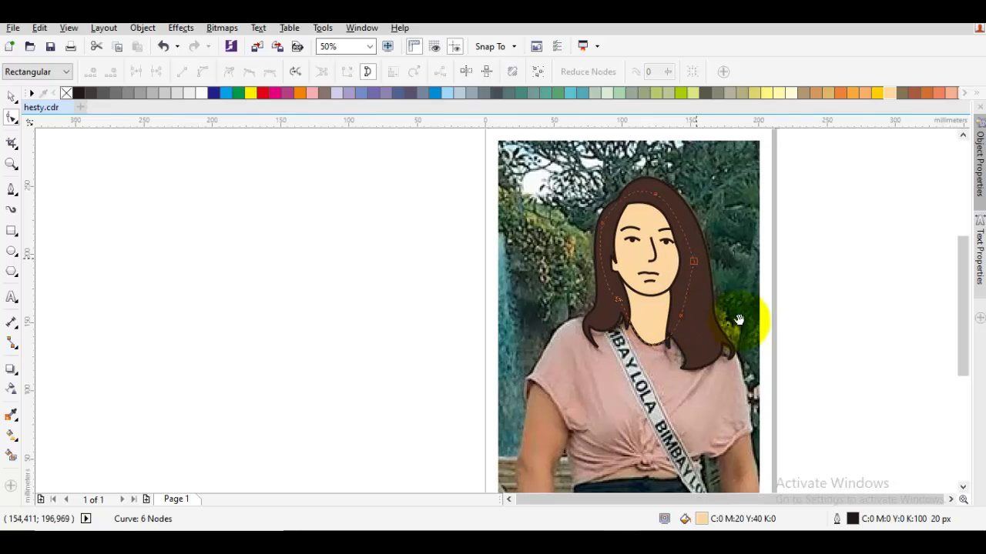
key("Escape")
key("space")
Shorten the mouth line slightly by moving its left-hand end node inward
scroll(739, 327, "up", 2)
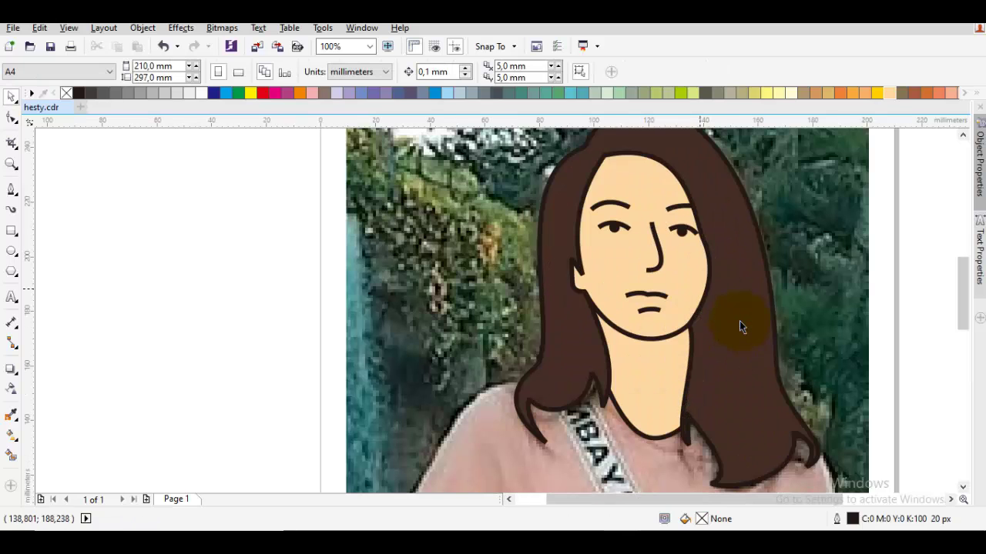
scroll(739, 327, "up", 1)
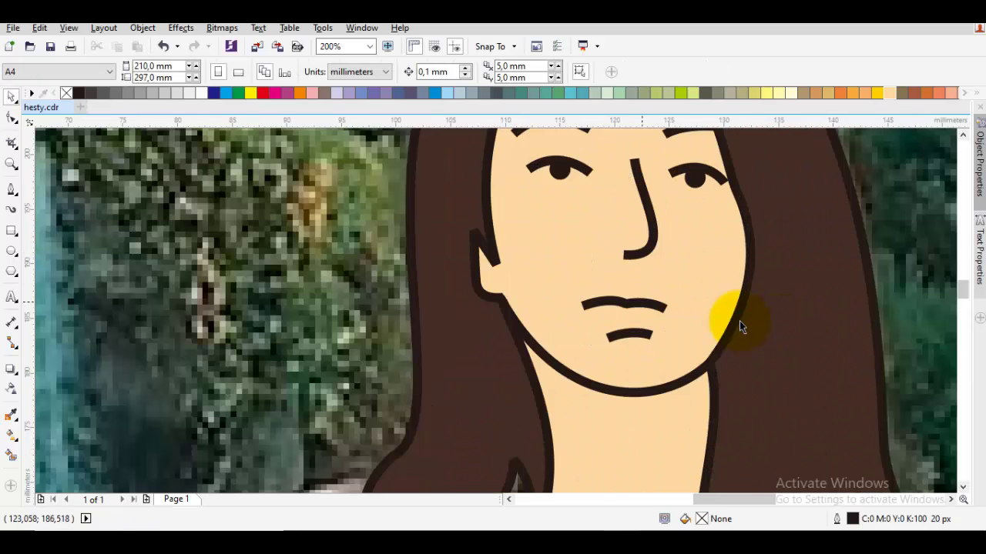
scroll(740, 326, "up", 1)
key("Tab")
key("space")
scroll(739, 326, "up", 1)
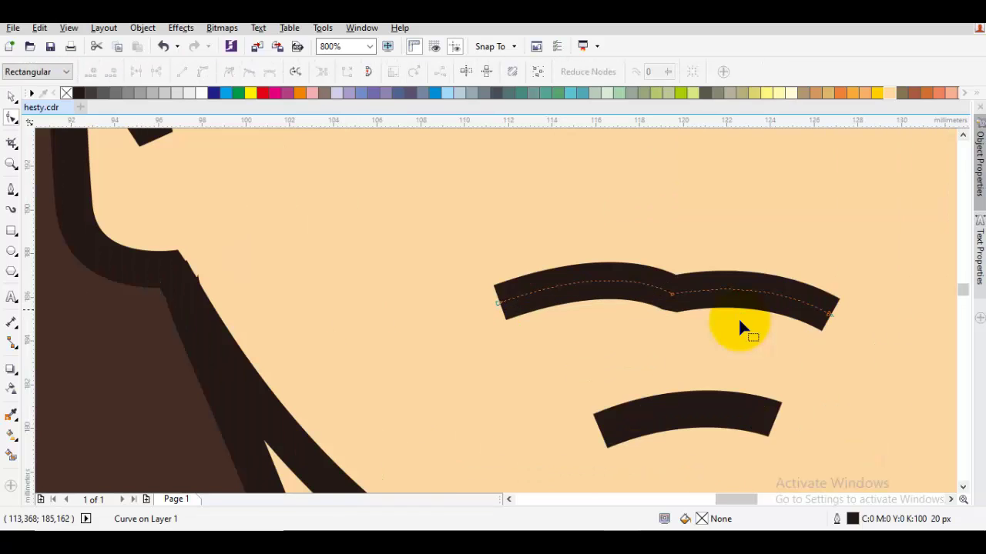
left_click_drag(497, 303, 506, 305)
Recolor the face and neck shape with the pinker peach (C:0 M:24 Y:28 K:0)
key("space")
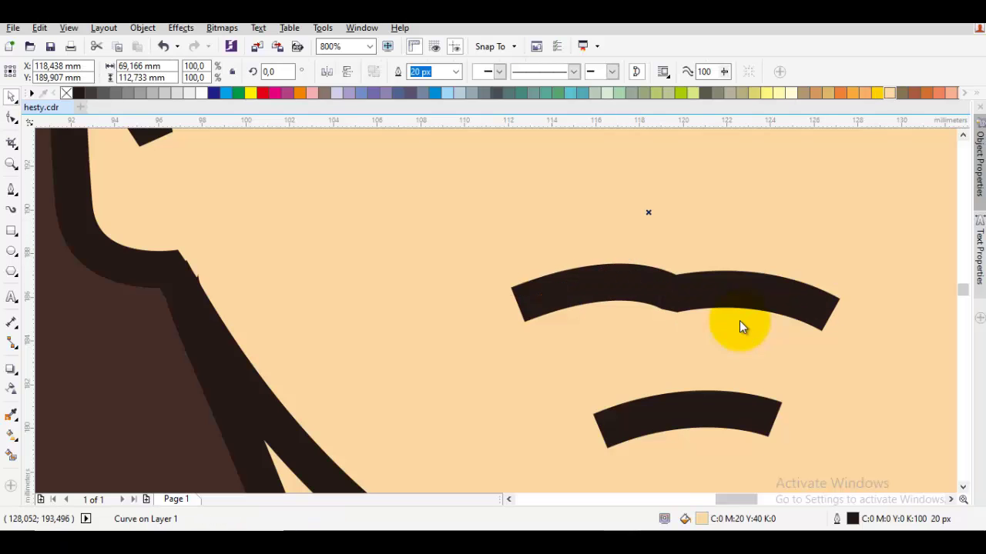
left_click(890, 93)
scroll(740, 327, "down", 5)
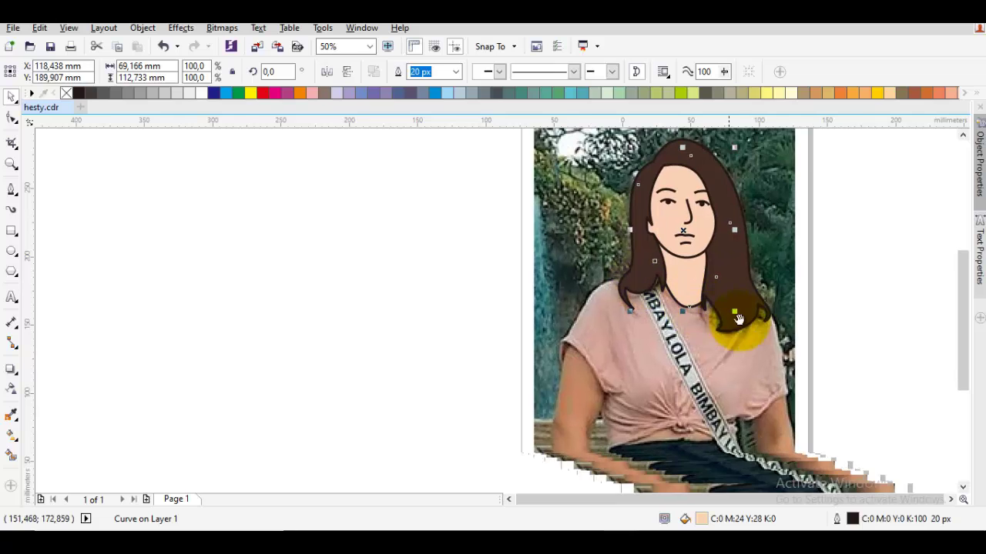
Draw a curved collar line below the neck, from the left-hand hair tip to just beneath the hair strand on the other side
key("space")
key("space")
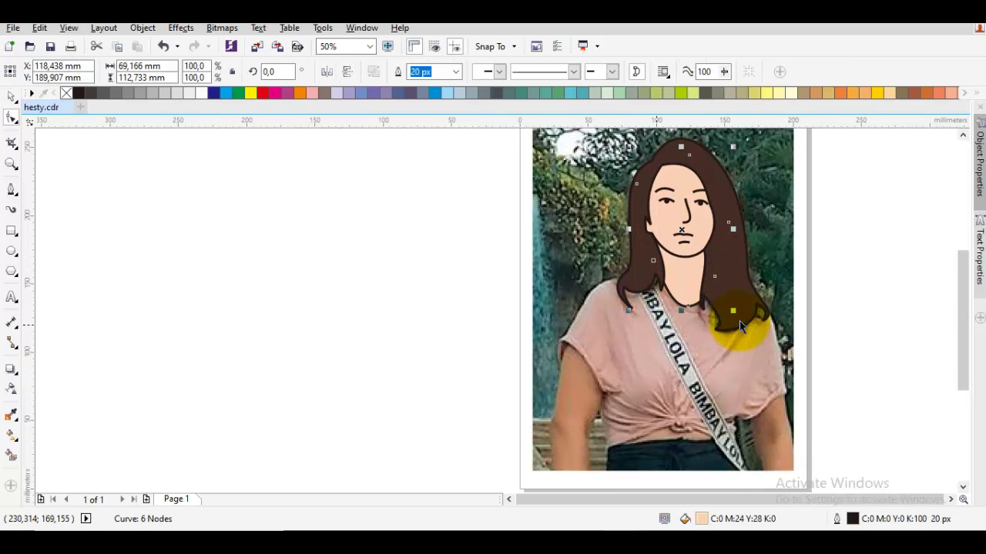
scroll(739, 327, "up", 2)
scroll(739, 323, "up", 2)
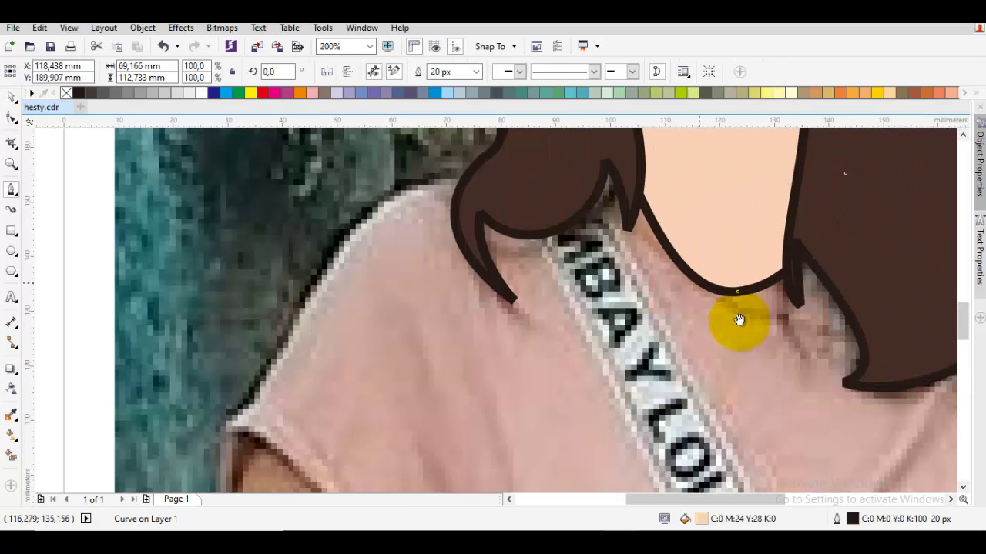
key("space")
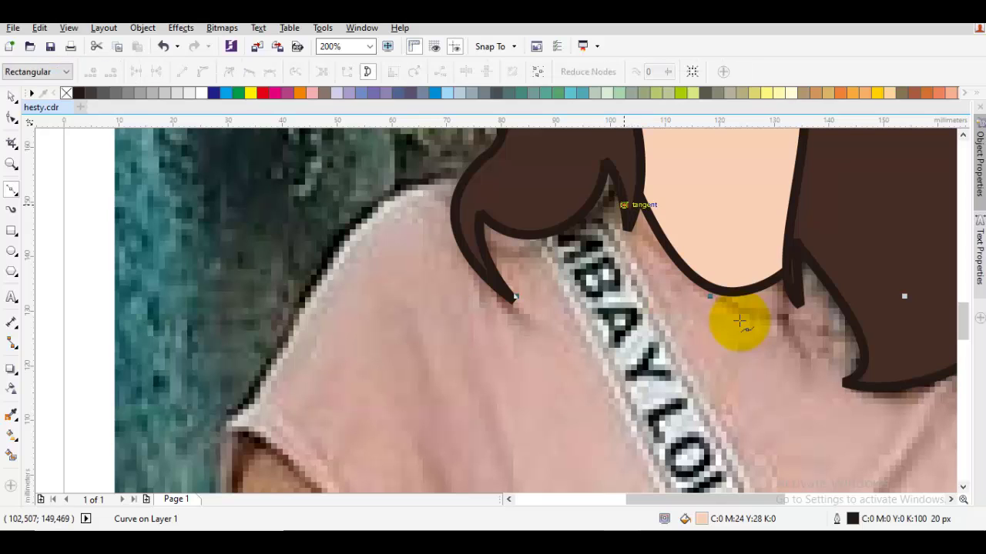
key("space")
left_click(624, 204)
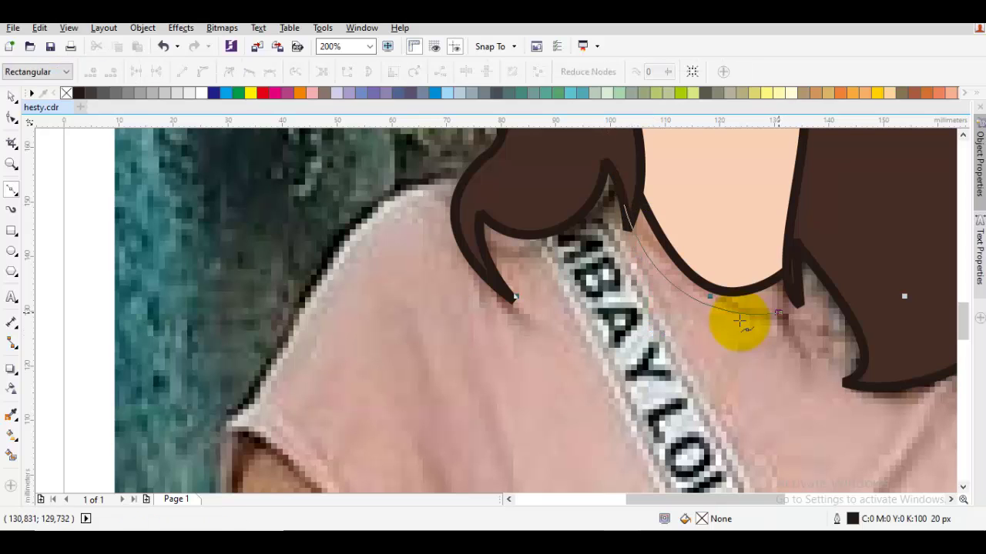
left_click(739, 322)
key("space")
Draw a curve about 6 by 27 mm from inside the right-hand hair down past the end of the collar line
scroll(740, 322, "right", 3)
key("space")
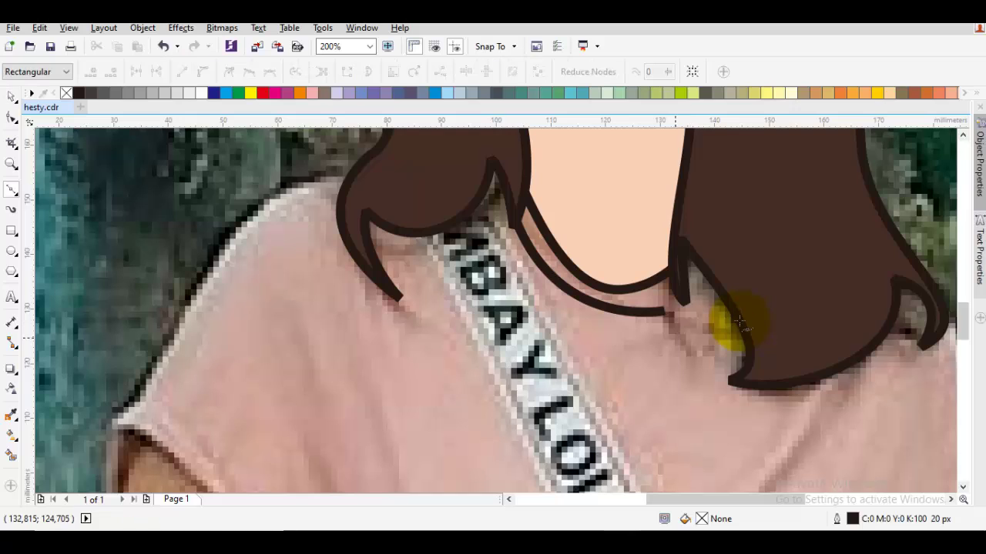
key("space")
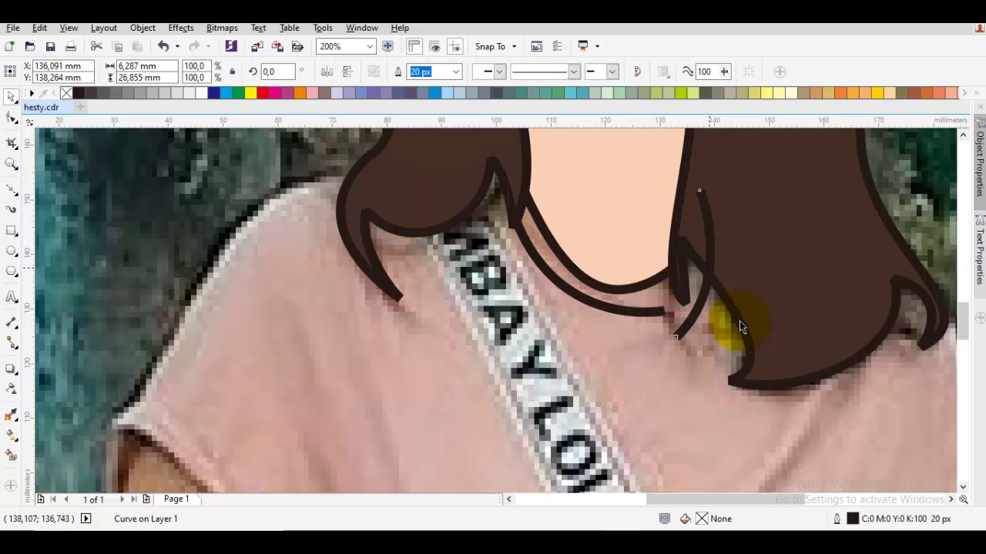
Trim the short collar curve at the hair edge by deleting its upper part, and deselect it
key("F10")
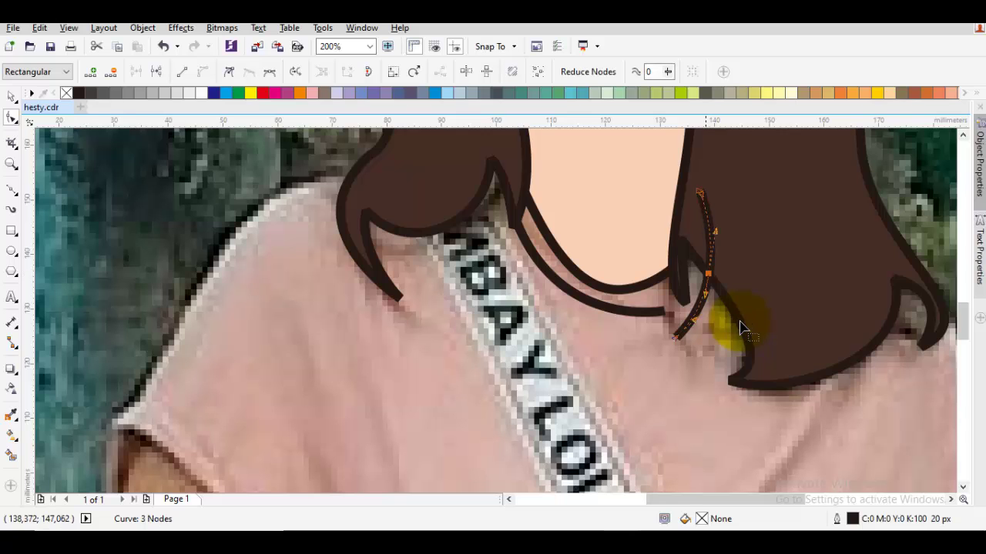
key("Delete")
scroll(739, 326, "down", 1)
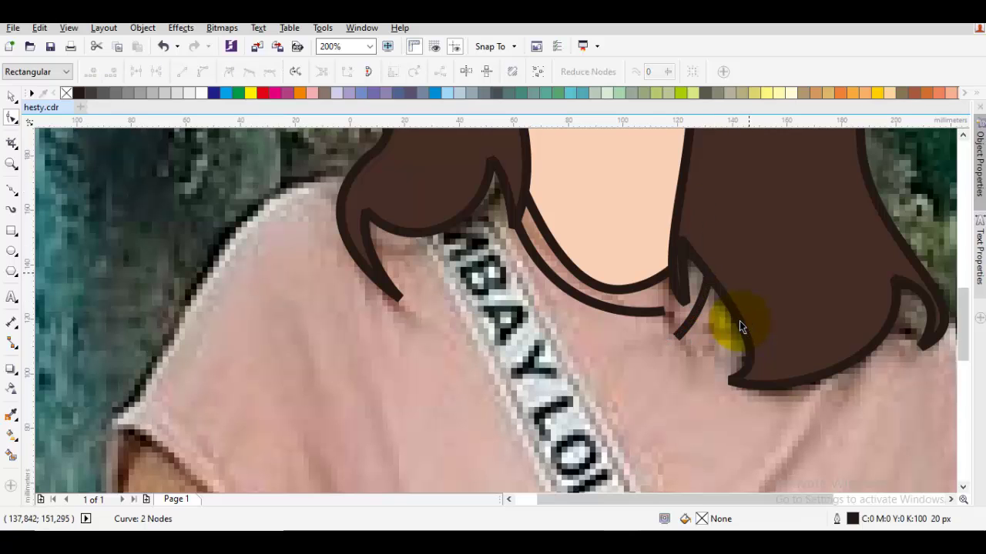
key("space")
key("Escape")
Draw a straight horizontal line about 159 mm long across the shirt at the height of the left-hand sleeve's tip
scroll(739, 325, "down", 1)
key("F10")
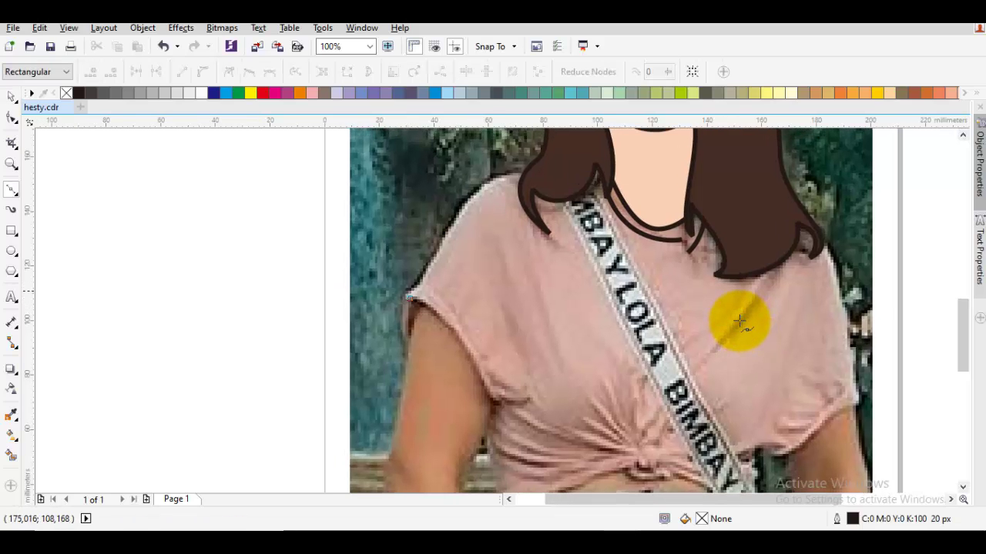
key("space")
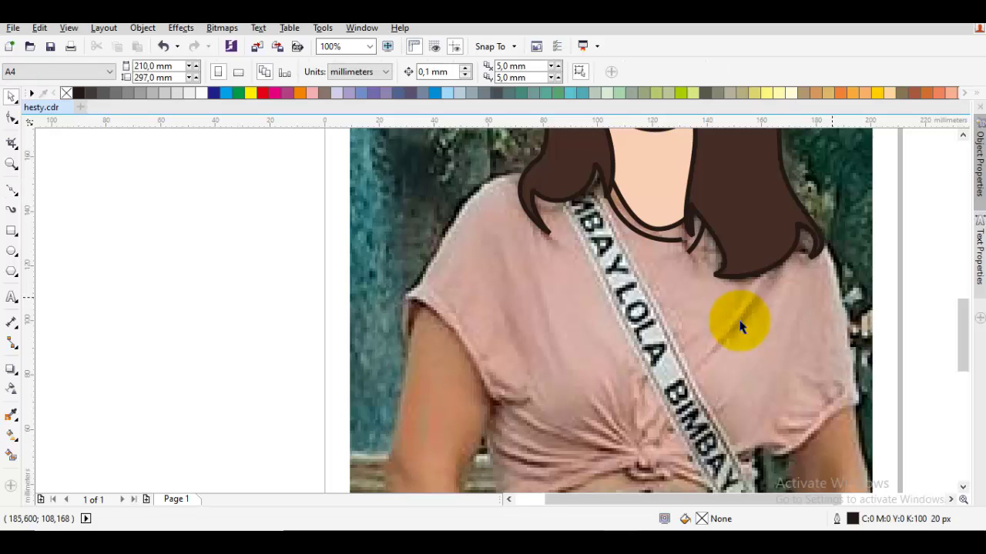
key("space")
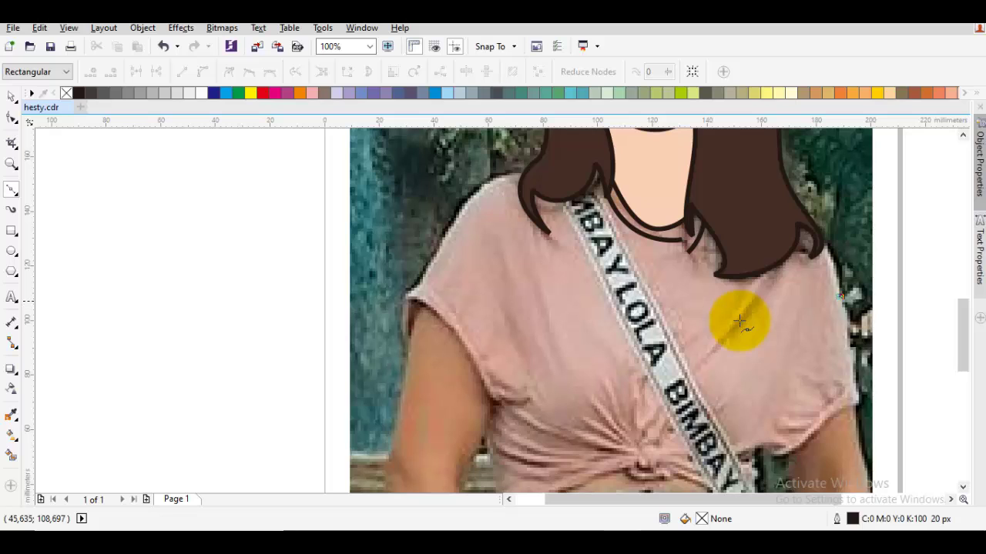
left_click(401, 298)
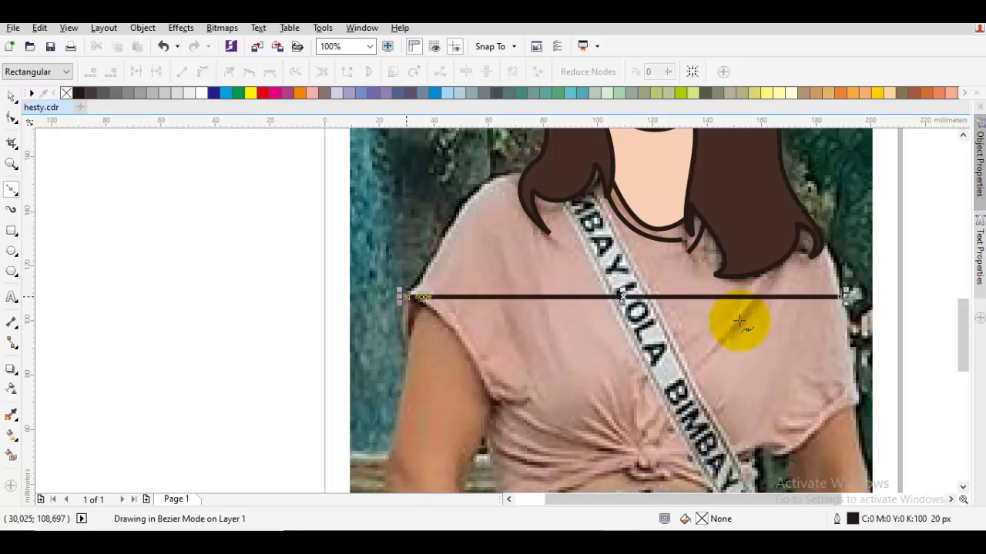
Extend the horizontal line into a closed shape about 159 by 60 mm, tracing both shoulders and passing through the hair and neck
scroll(408, 297, "up", 1)
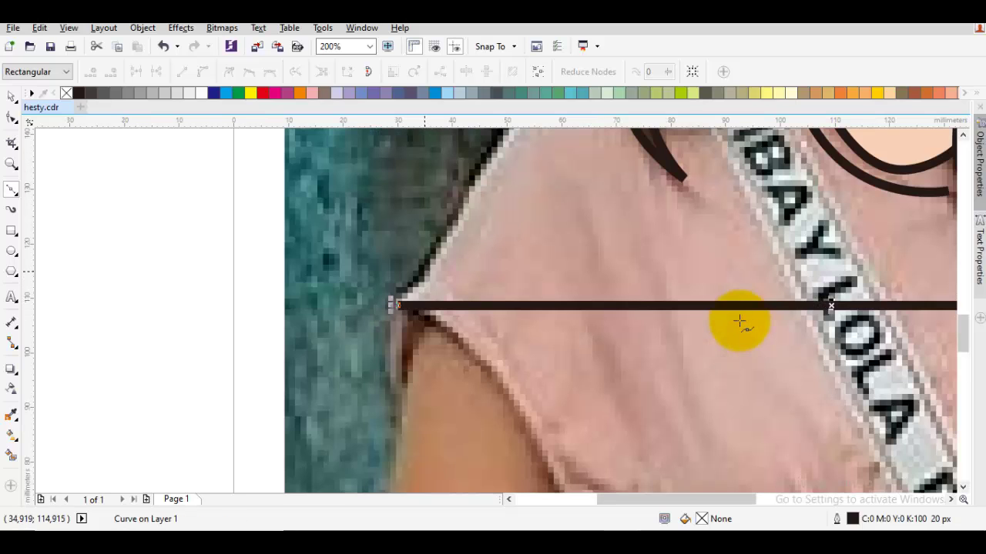
scroll(739, 322, "down", 1)
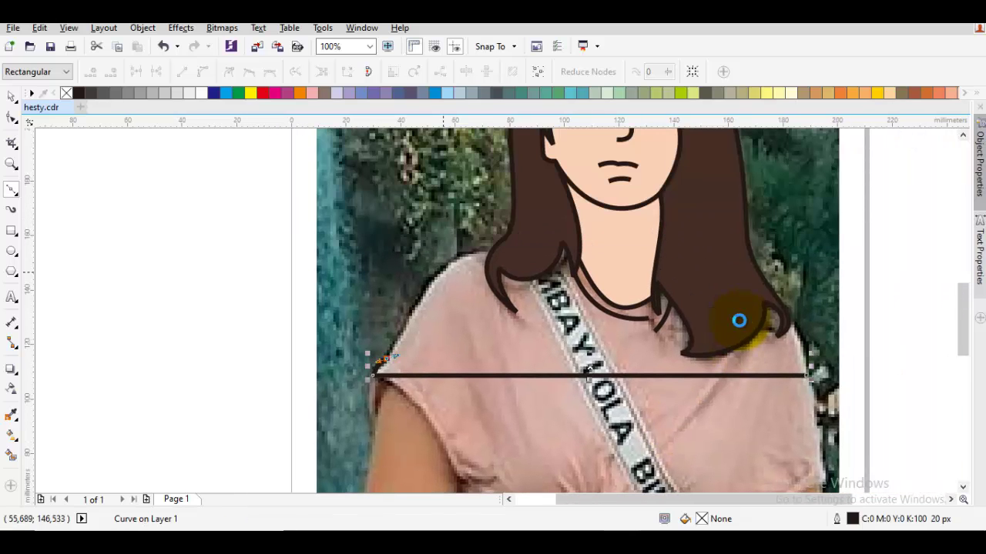
mouse_move(454, 257)
left_mouse_down()
mouse_move(486, 232)
mouse_move(530, 244)
mouse_move(620, 193)
mouse_move(724, 223)
left_mouse_up()
scroll(740, 322, "up", 1)
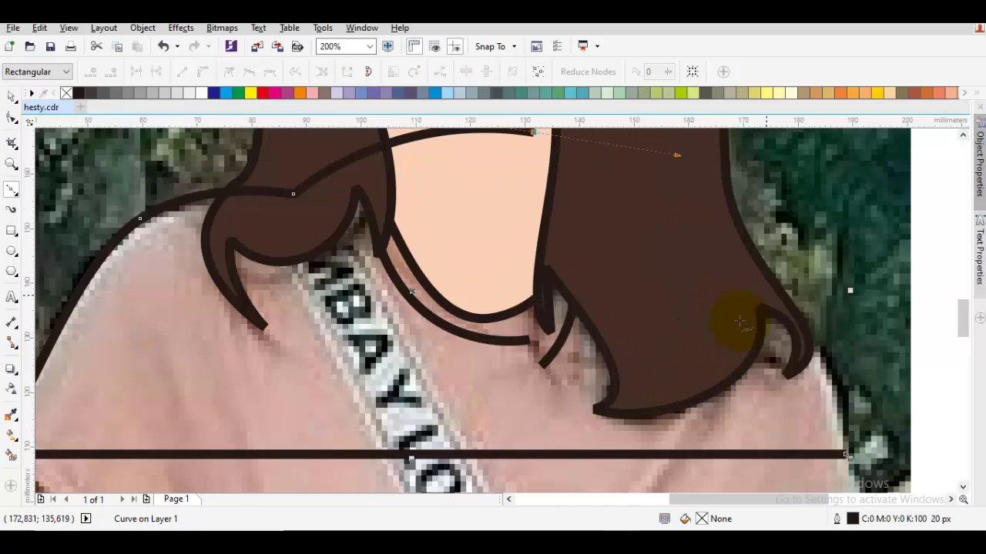
left_click_drag(740, 322, 740, 324)
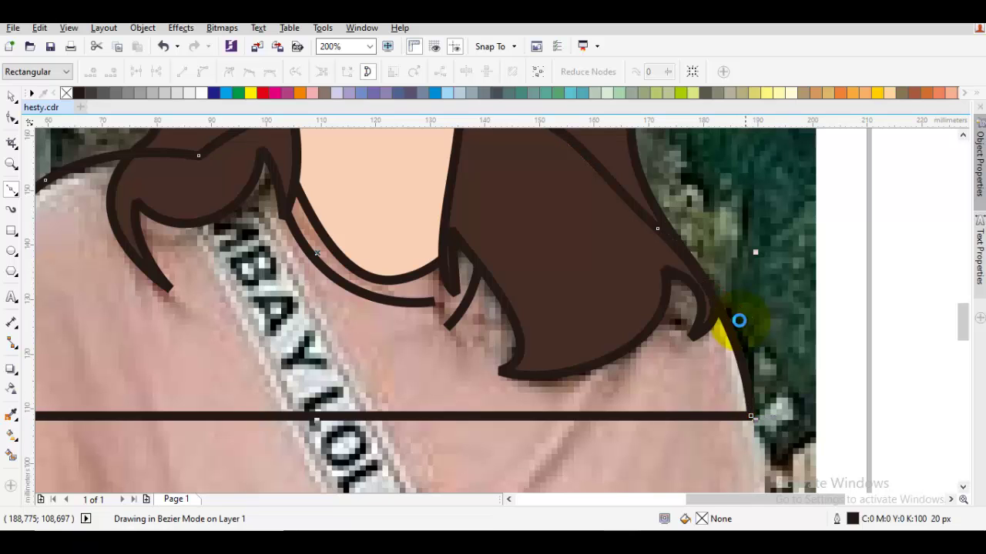
scroll(740, 322, "down", 1)
scroll(739, 322, "left", 2)
key("space")
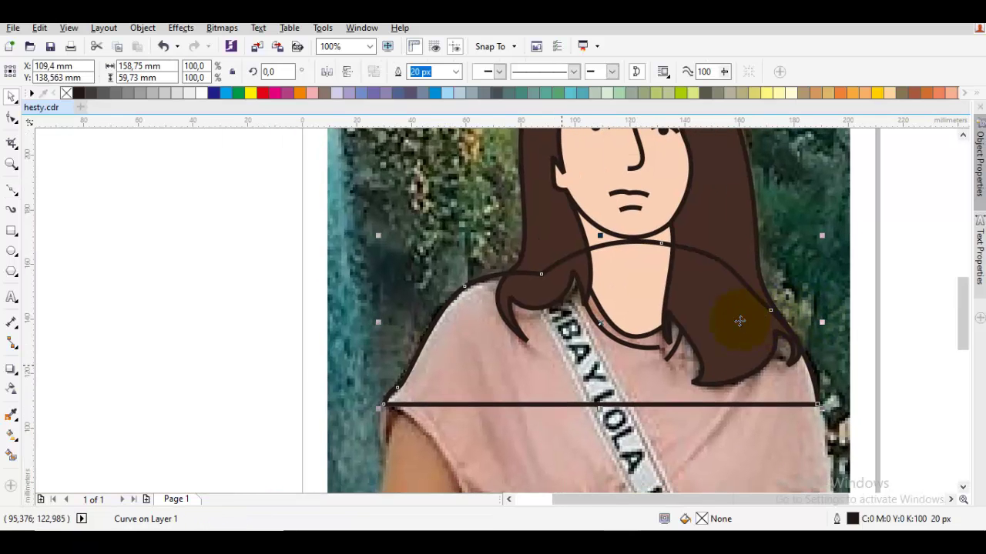
Place the shoulder shape behind the hair and neck using the Behind order option
right_click(740, 321)
mouse_move(600, 369)
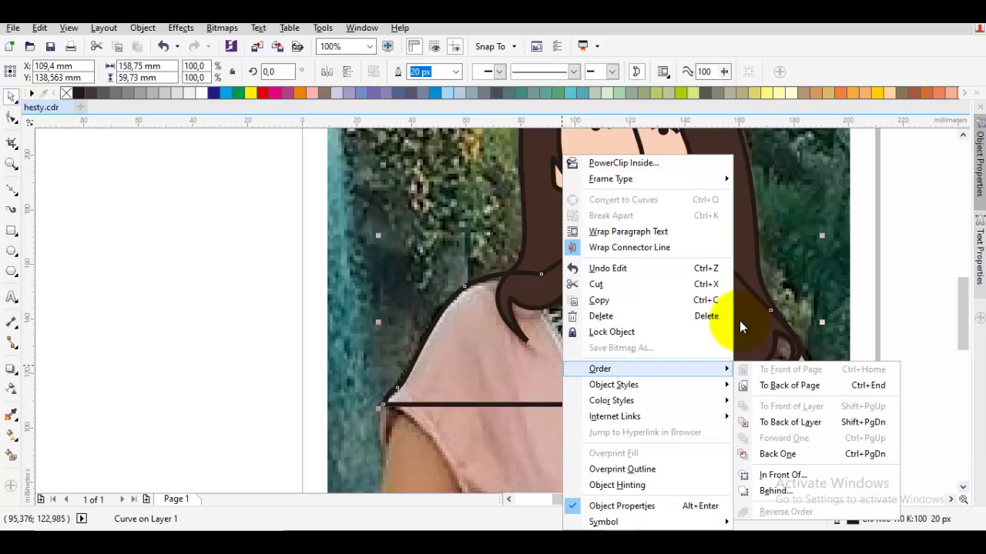
key("Down")
key("Down")
key("Down")
key("Down")
key("Return")
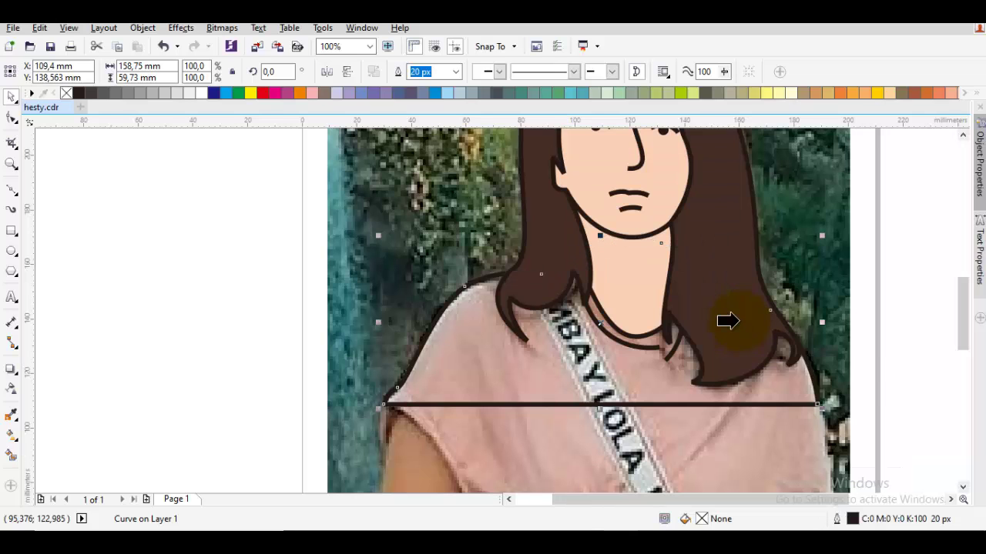
Draw a curved fold line about 10 by 30 mm, from beside the left-hand hair tip down to the shirt's horizontal line
scroll(740, 322, "up", 2)
key("space")
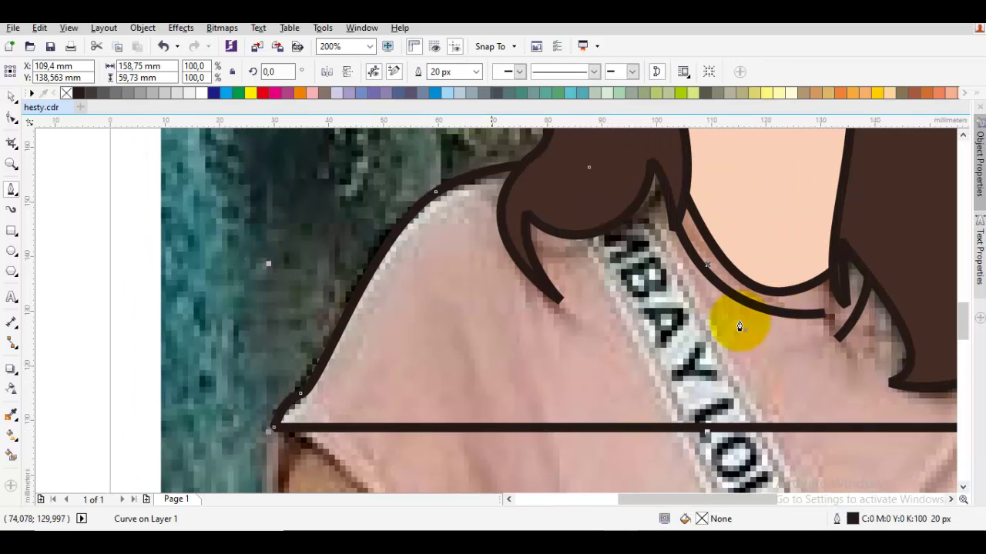
left_click_drag(490, 261, 515, 383)
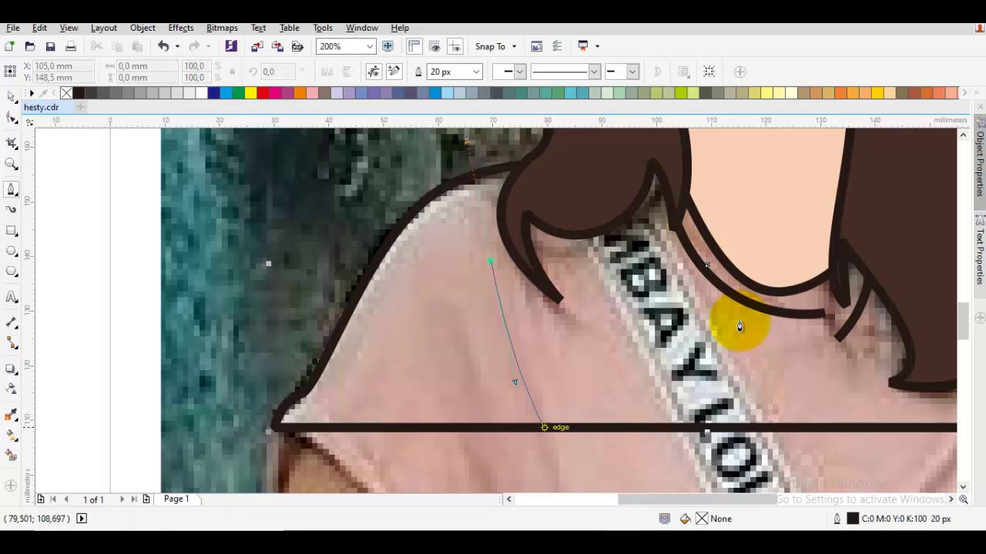
left_click(546, 427)
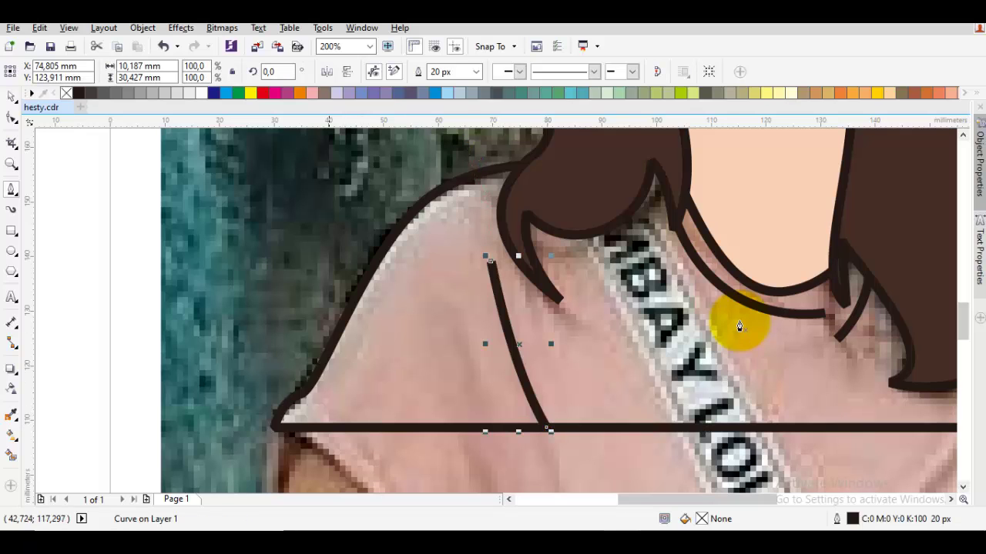
Draw a short curve across the left-hand sleeve tip, ending on the shirt's horizontal line
left_click(315, 397)
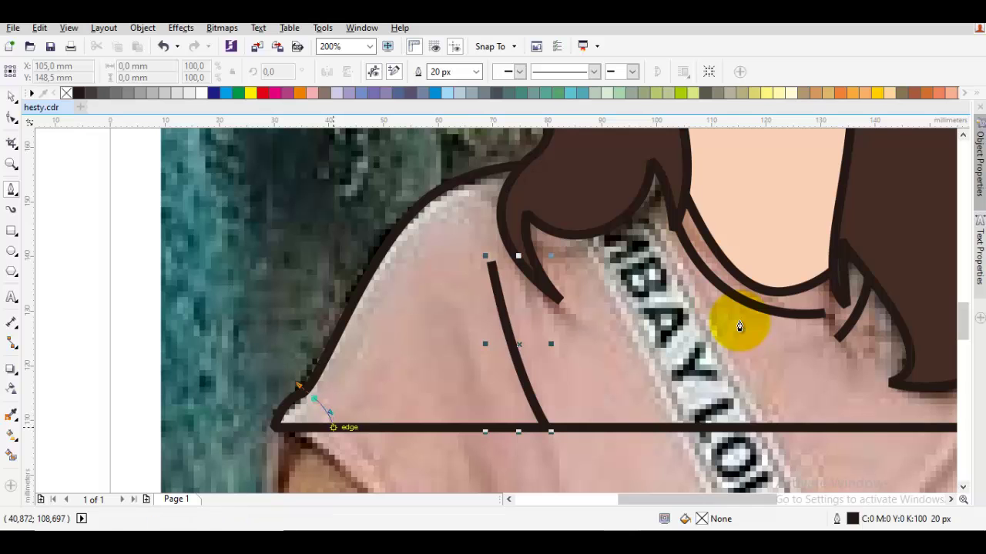
left_click(334, 425)
key("space")
Draw a curved fold line from the shirt's horizontal line up to the lower edge of the right-hand hair
scroll(739, 327, "down", 1)
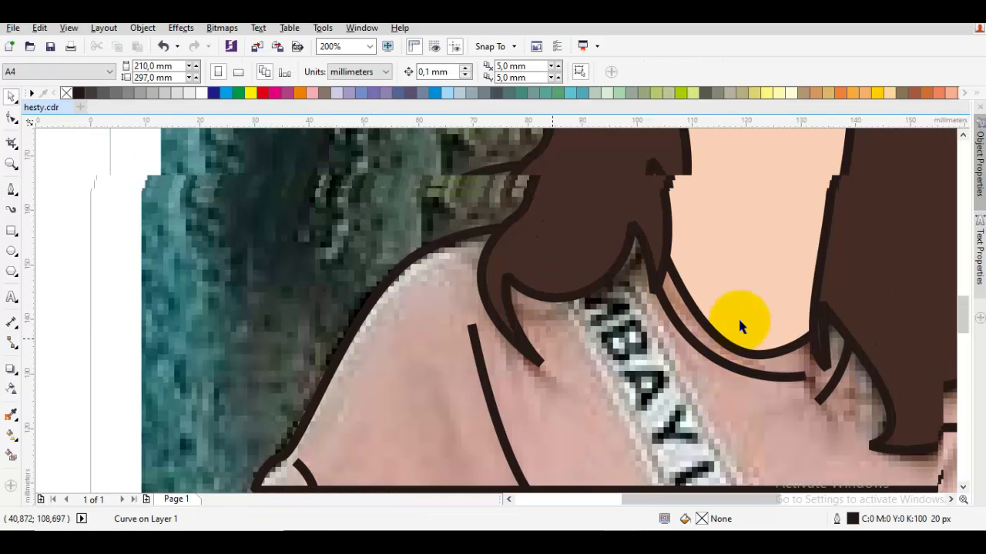
scroll(739, 324, "down", 1)
scroll(739, 322, "up", 2)
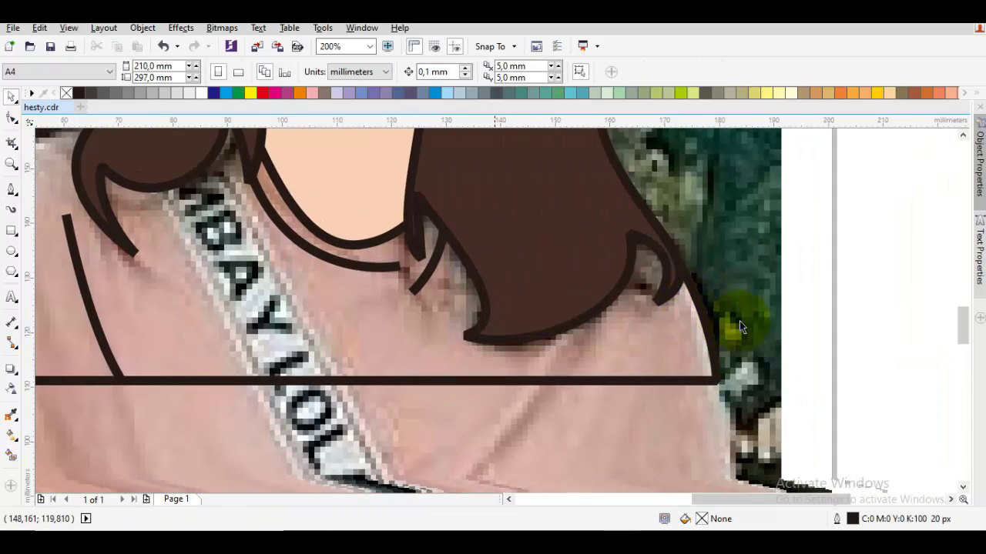
key("space")
left_click(738, 323)
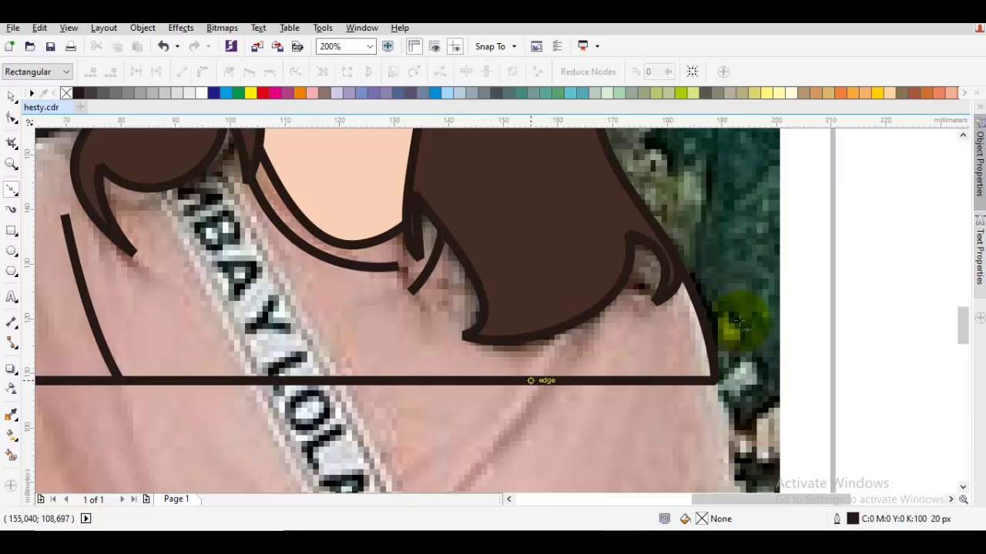
left_click_drag(532, 380, 598, 332)
key("space")
Draw a sleeve line just inside the right-hand shoulder edge, running down from the small hair curl
key("space")
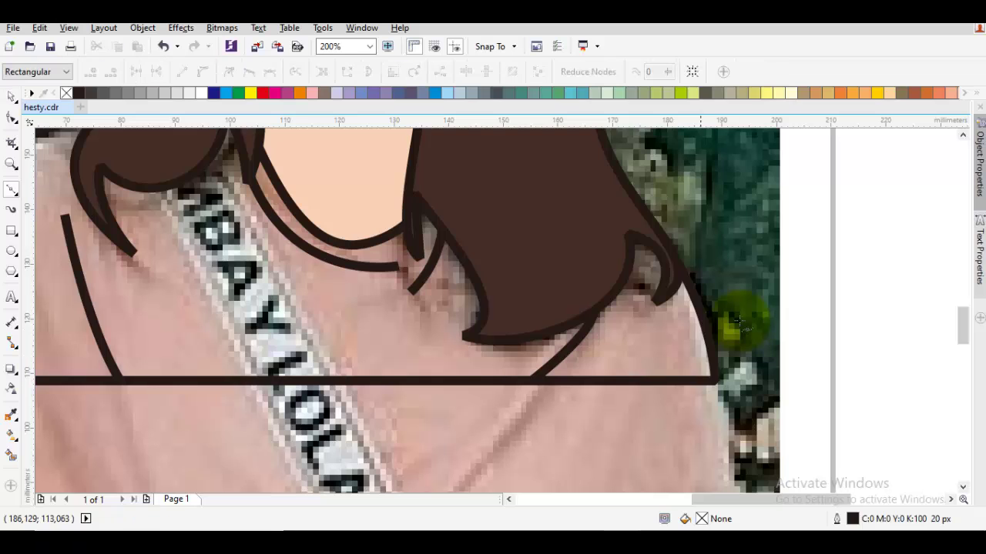
left_click_drag(683, 288, 738, 322)
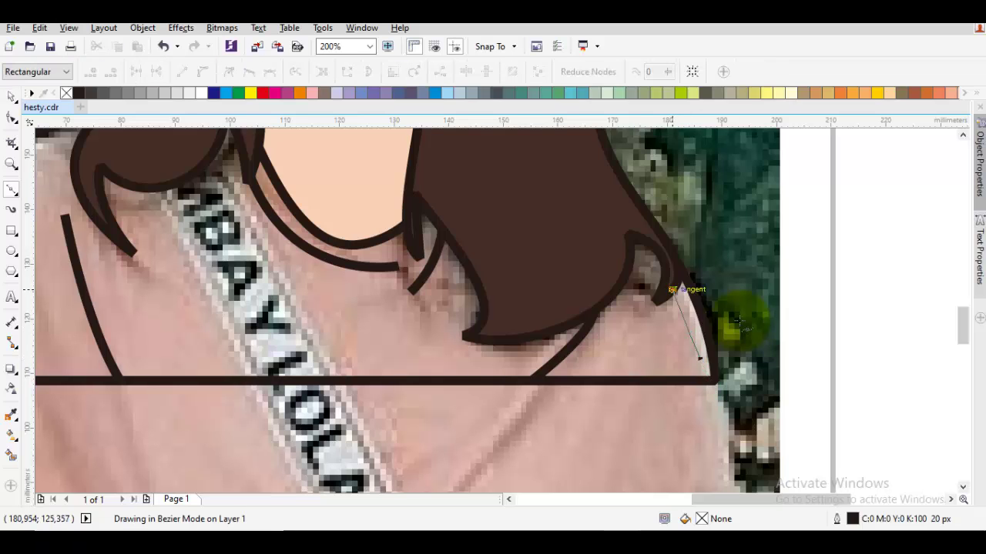
scroll(739, 320, "down", 2)
Fill the closed shirt shape with salmon pink (C:0 M:58 Y:34 K:0)
key("space")
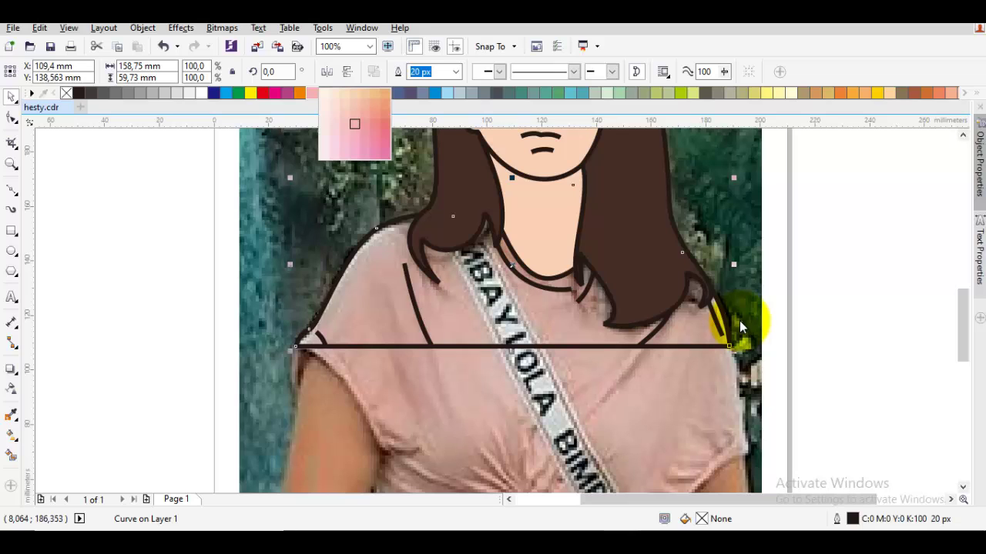
scroll(740, 327, "down", 2)
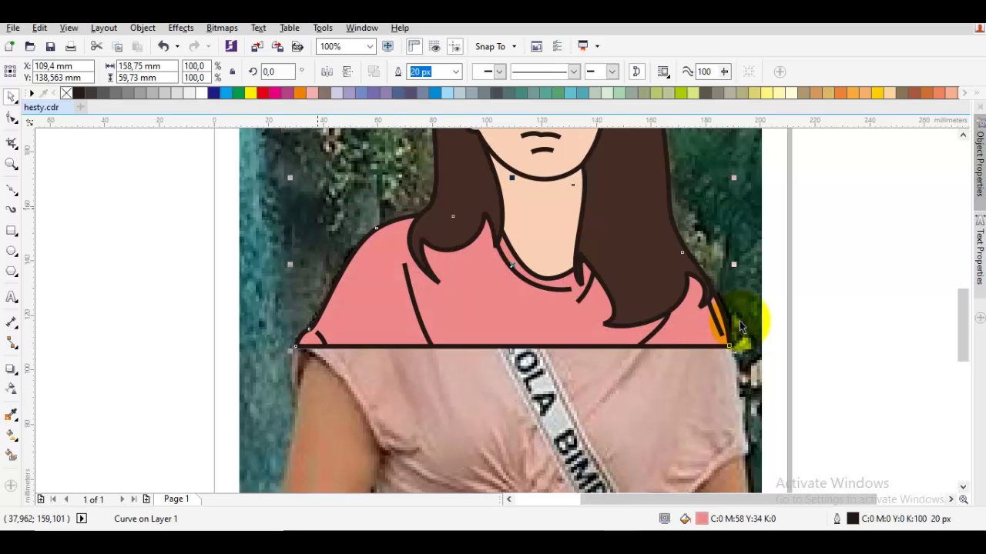
left_click(739, 322)
Select all the traced portrait objects and place a duplicate of them on the empty area beside the page
scroll(740, 320, "down", 2)
left_click(740, 322)
scroll(739, 322, "down", 2)
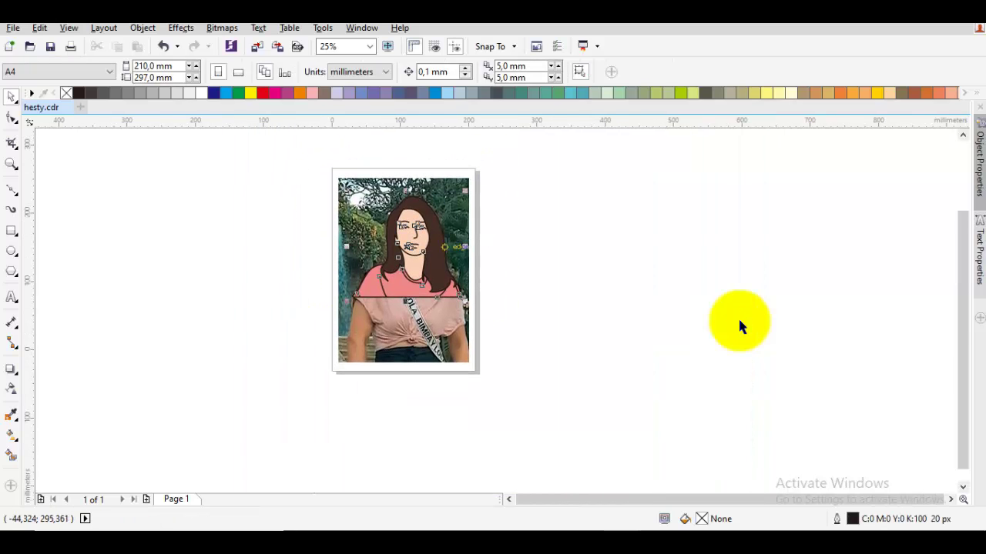
key("ctrl+a")
left_click_drag(342, 247, 573, 246)
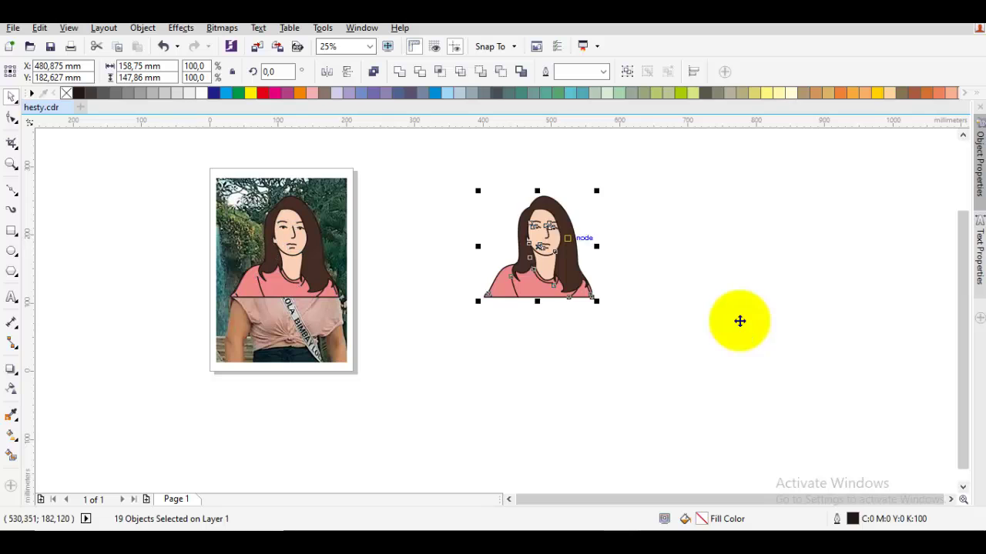
Group the duplicated portrait objects and deselect the group
right_click(740, 322)
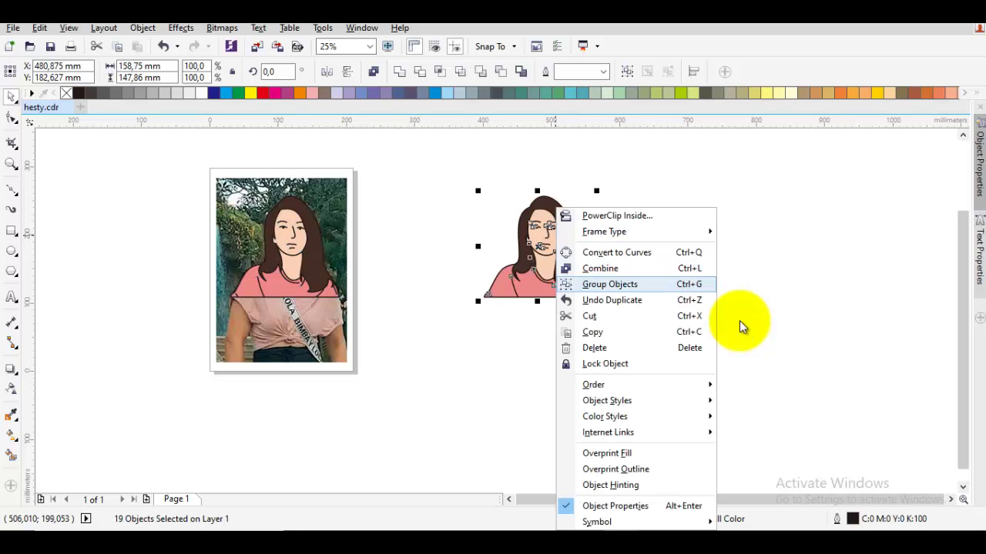
left_click(609, 284)
scroll(550, 224, "up", 1)
key("Escape")
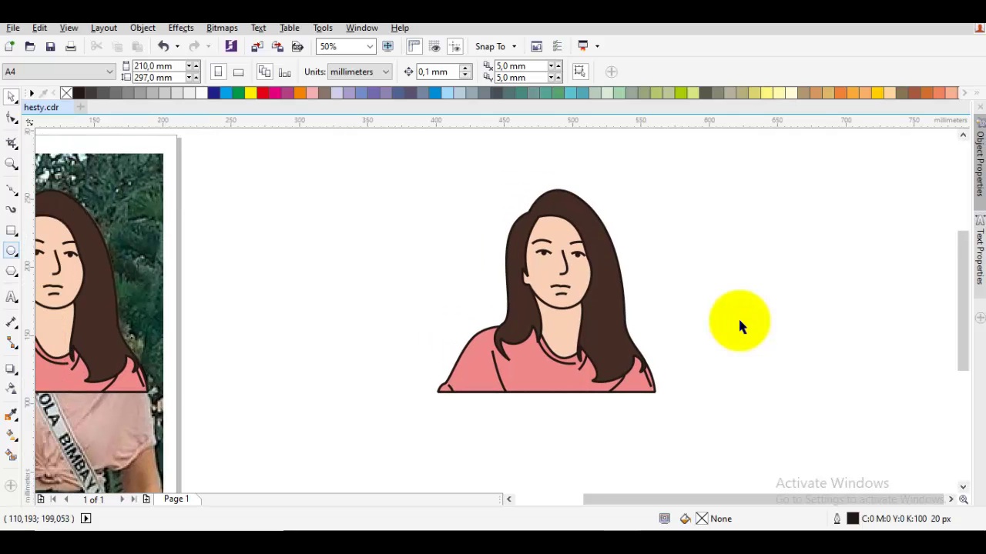
Draw a rectangle about 140 by 99 mm over the duplicated portrait, from forehead height to just above the shirt's lower edge
key("F6")
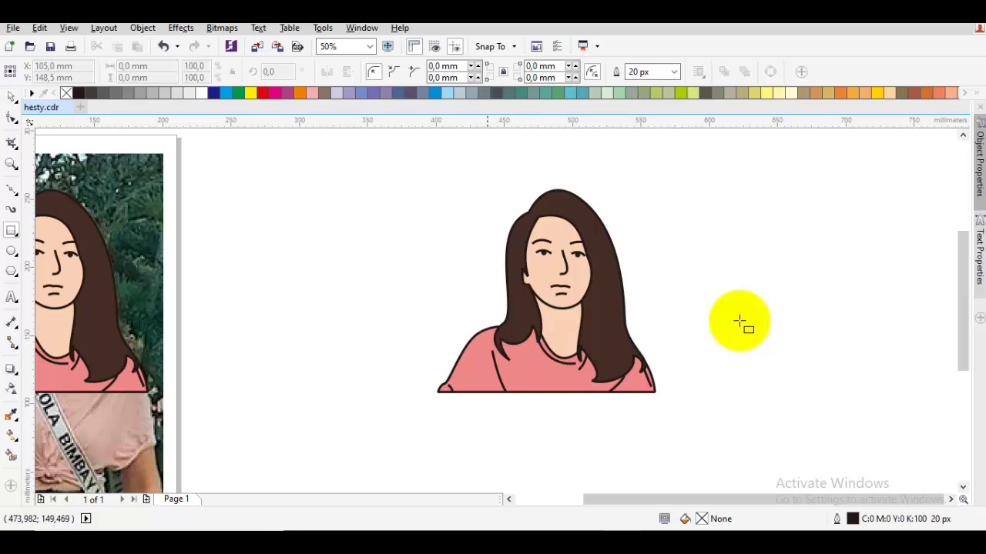
left_click_drag(455, 244, 647, 378)
key("space")
right_click(739, 326)
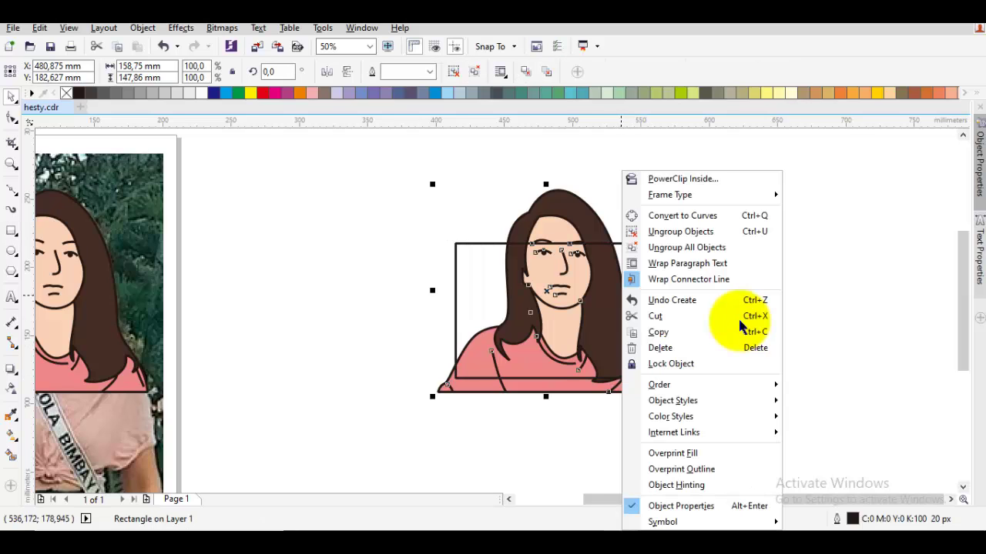
key("Escape")
key("Escape")
Send the rectangle behind the portrait using the To Back of Layer order option
key("Tab")
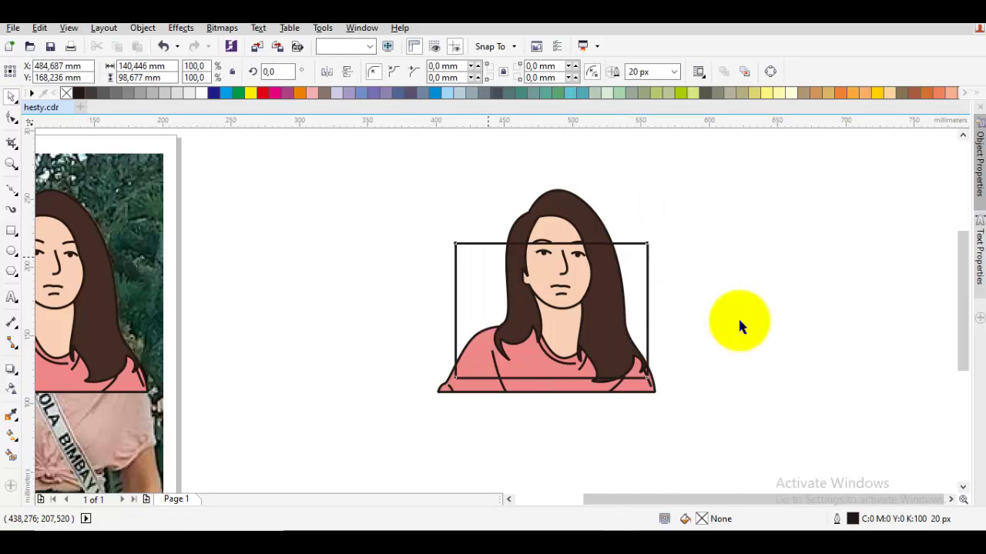
right_click(489, 257)
mouse_move(574, 369)
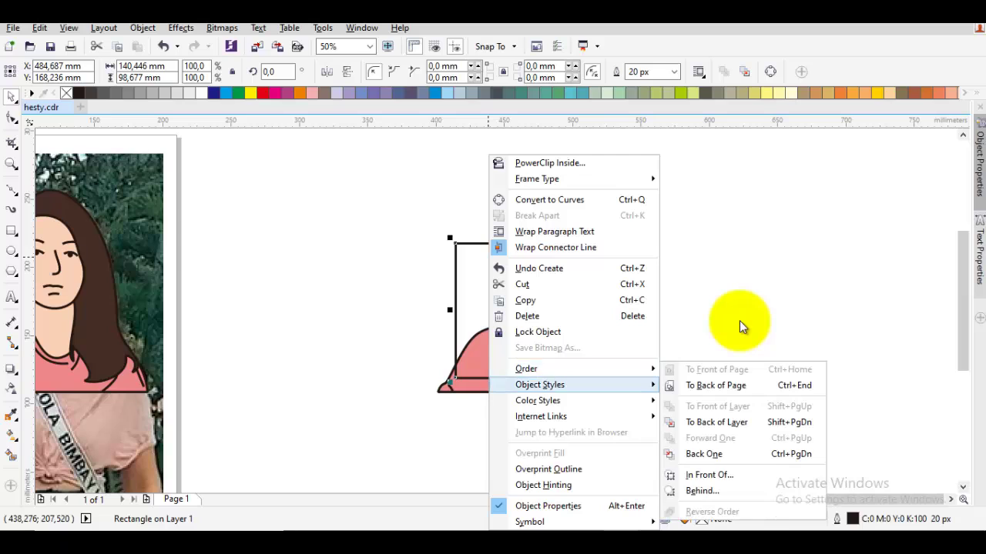
left_click(716, 422)
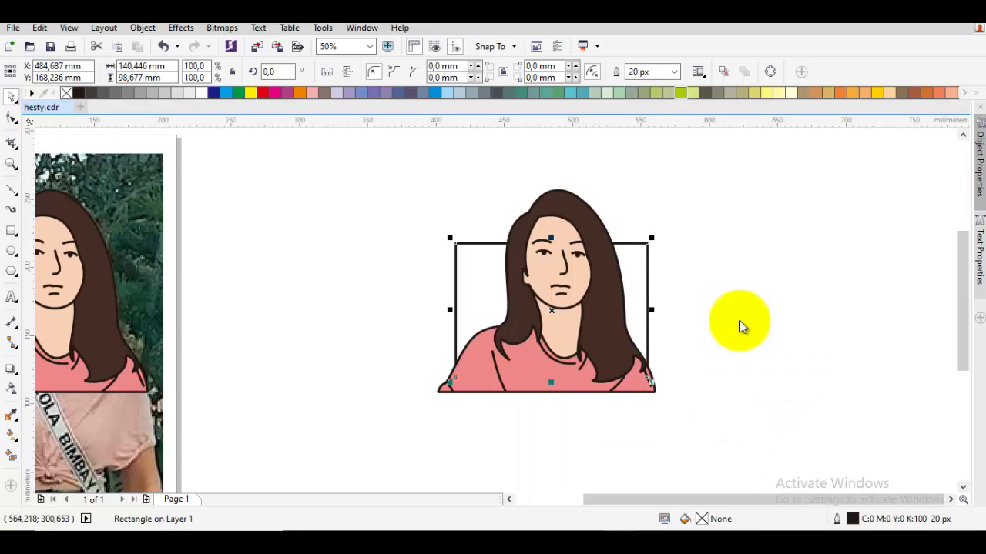
Fill the background rectangle with light yellow-green (C:20 M:0 Y:60 K:0) and remove its outline
left_click(692, 92)
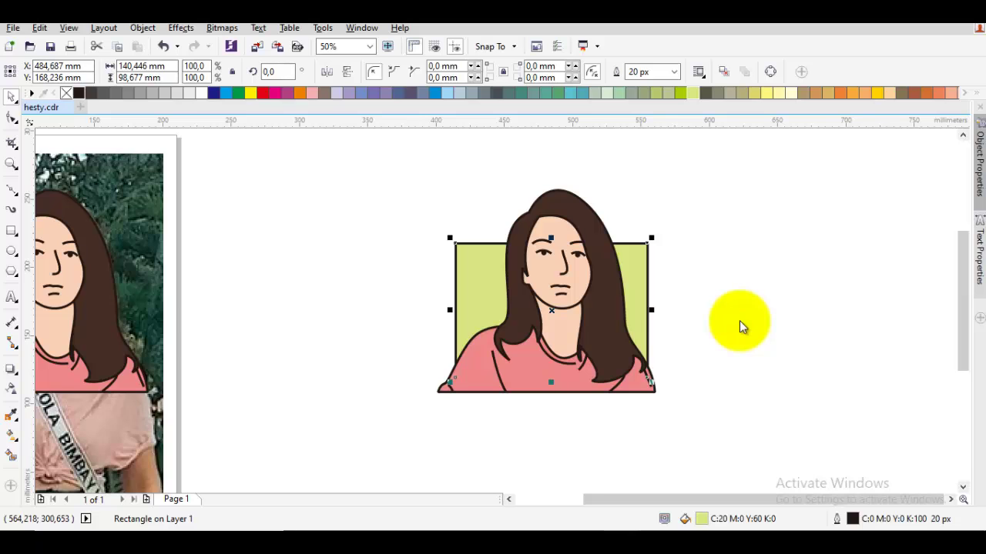
left_click(739, 328)
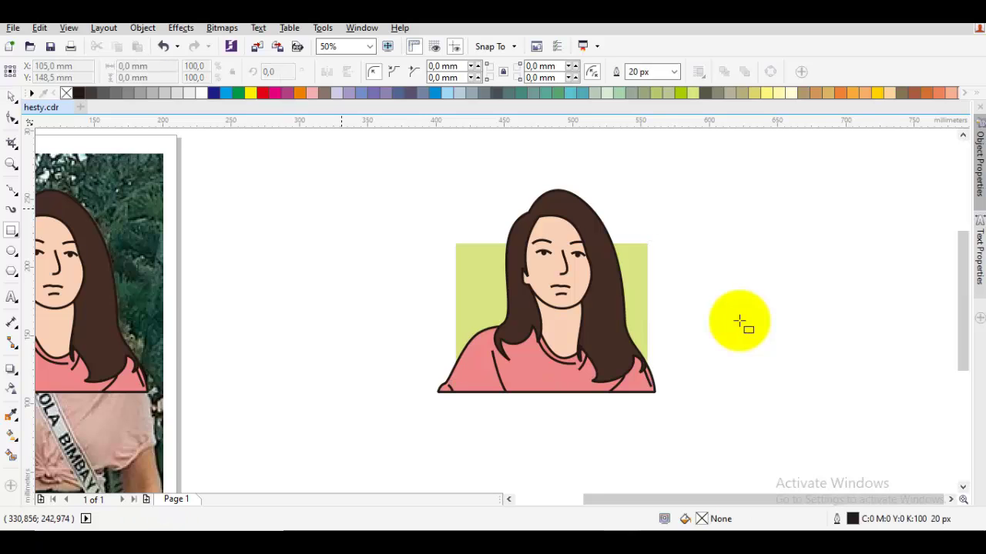
Group the portrait with its green background rectangle
left_click_drag(360, 179, 696, 424)
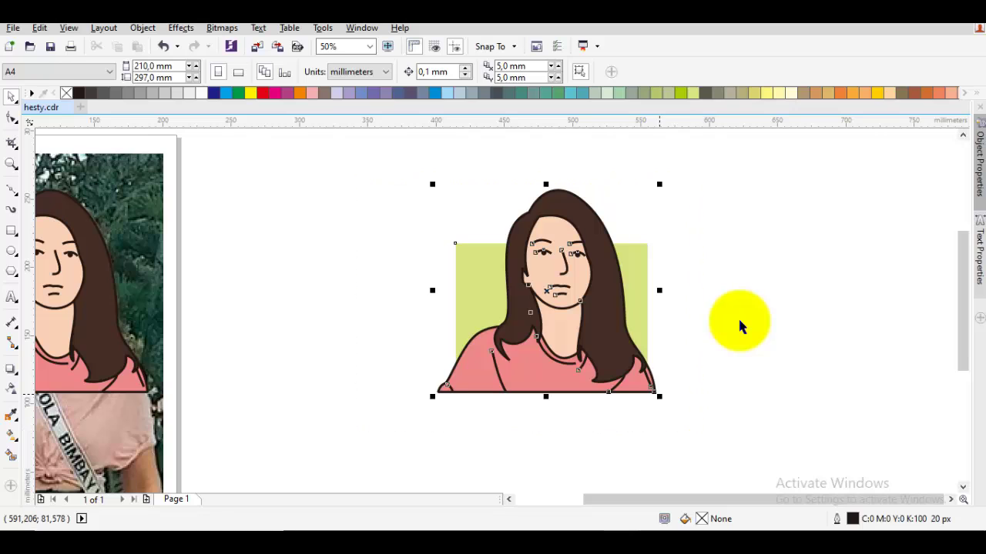
right_click(739, 321)
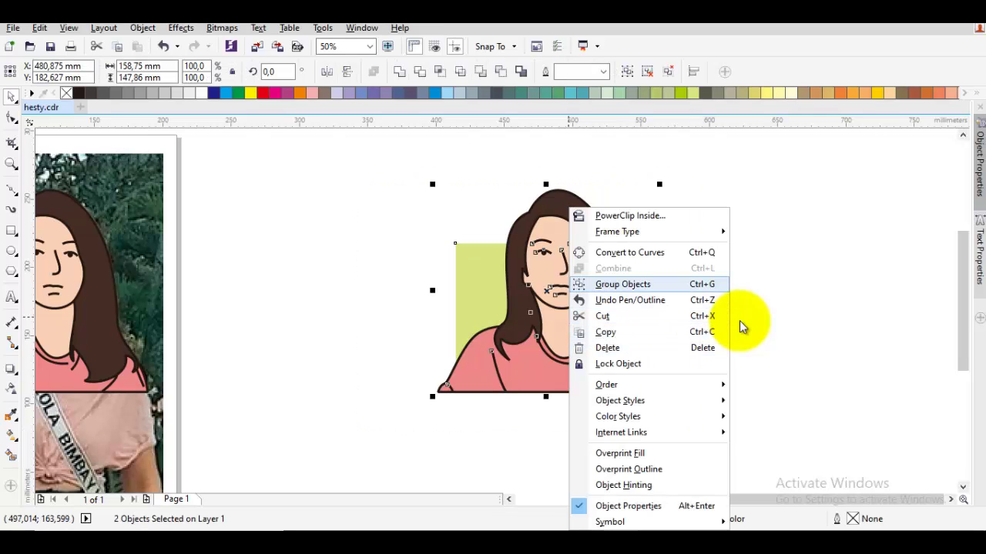
key("Escape")
key("ctrl+g")
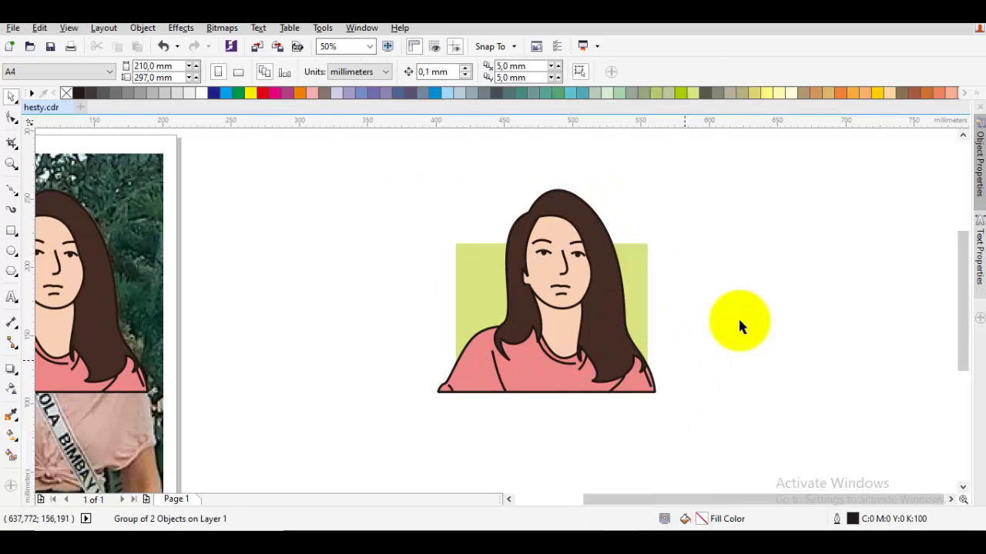
left_click_drag(815, 306, 740, 320)
double_click(739, 319)
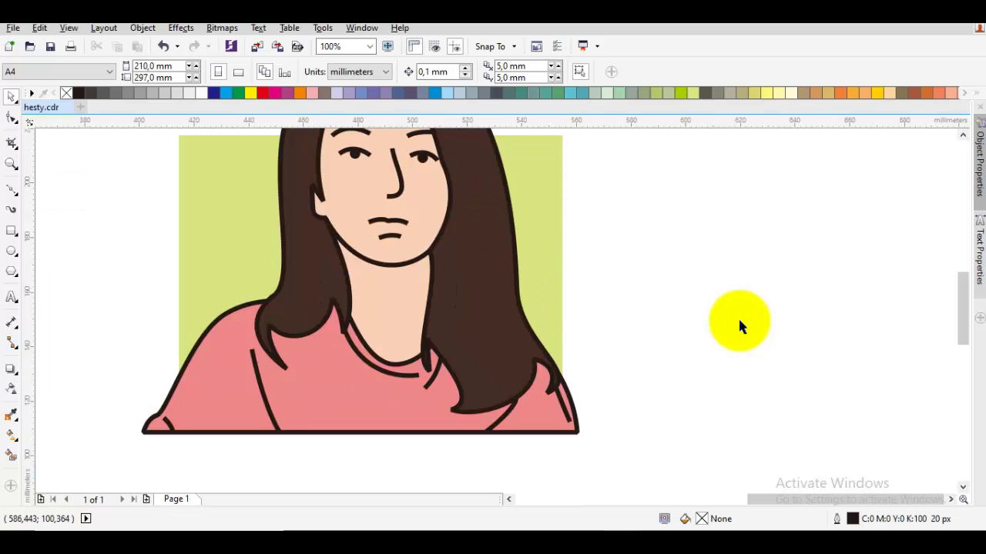
right_click(739, 324)
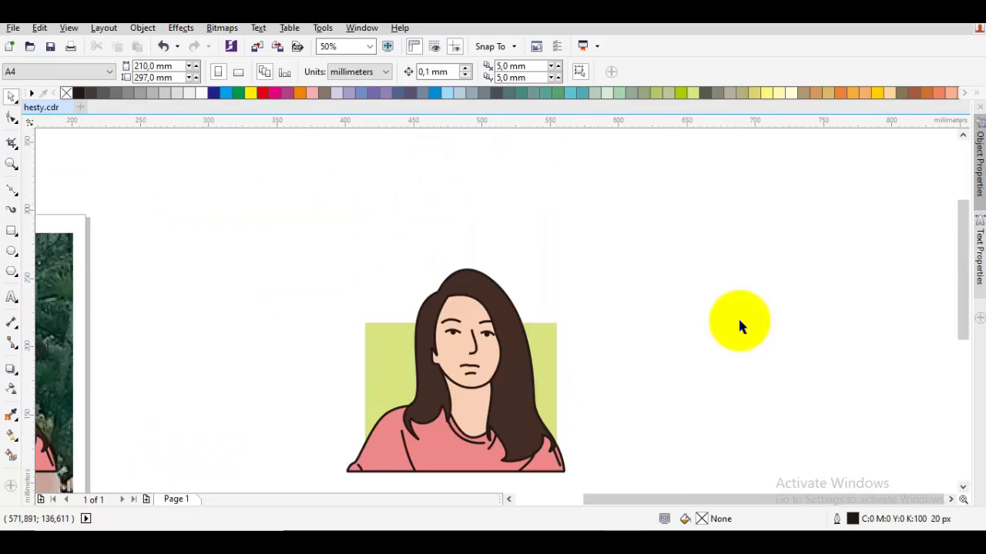